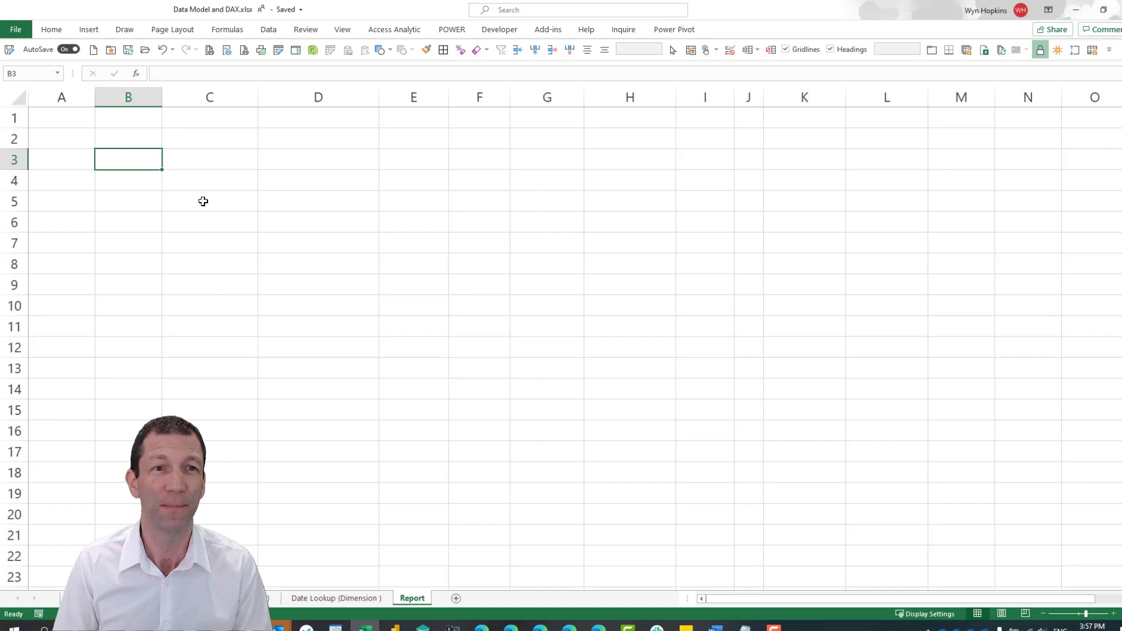
Insert a PivotTable based on this workbook's Data Model at cell C5 of the Report sheet
{"action": "left_click", "coordinate": [203, 201]}
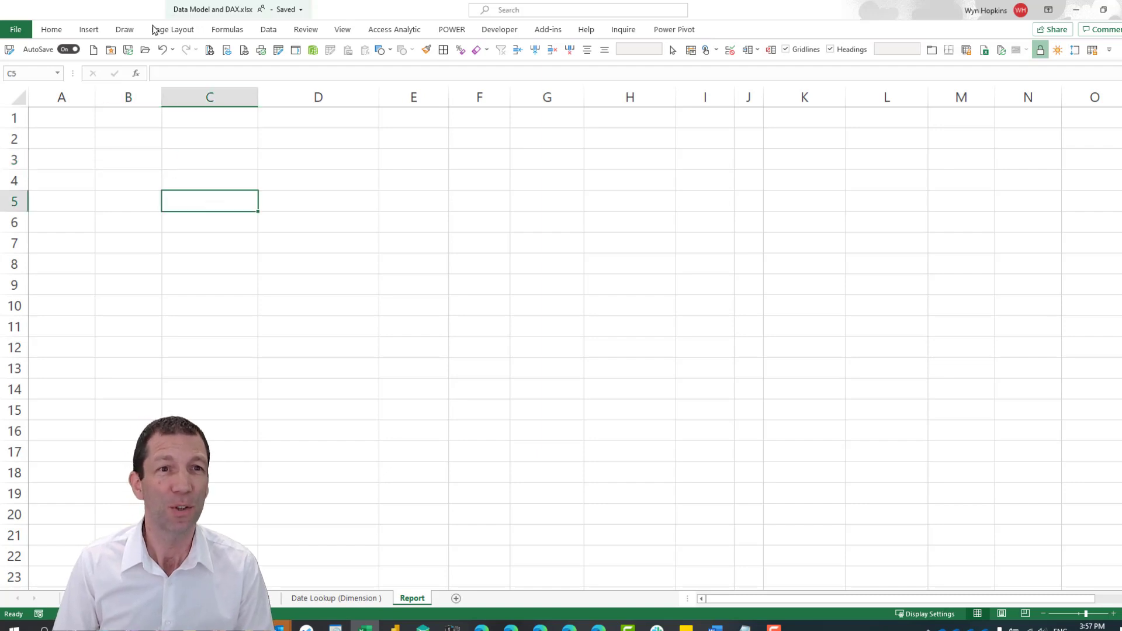
{"action": "left_click", "coordinate": [87, 31]}
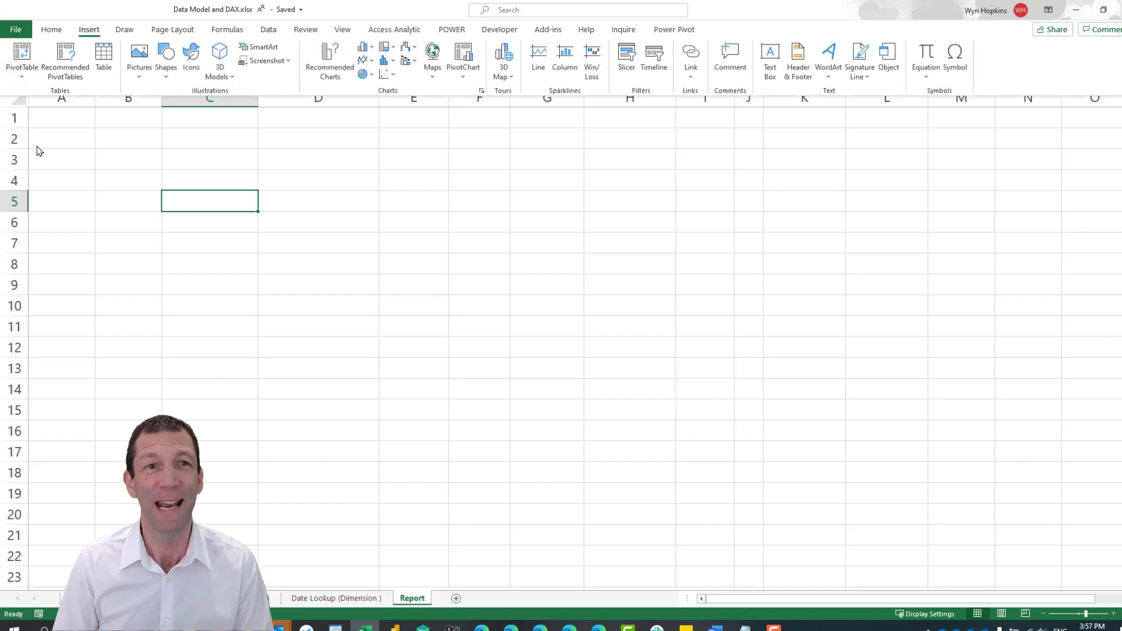
{"action": "left_click", "coordinate": [23, 56]}
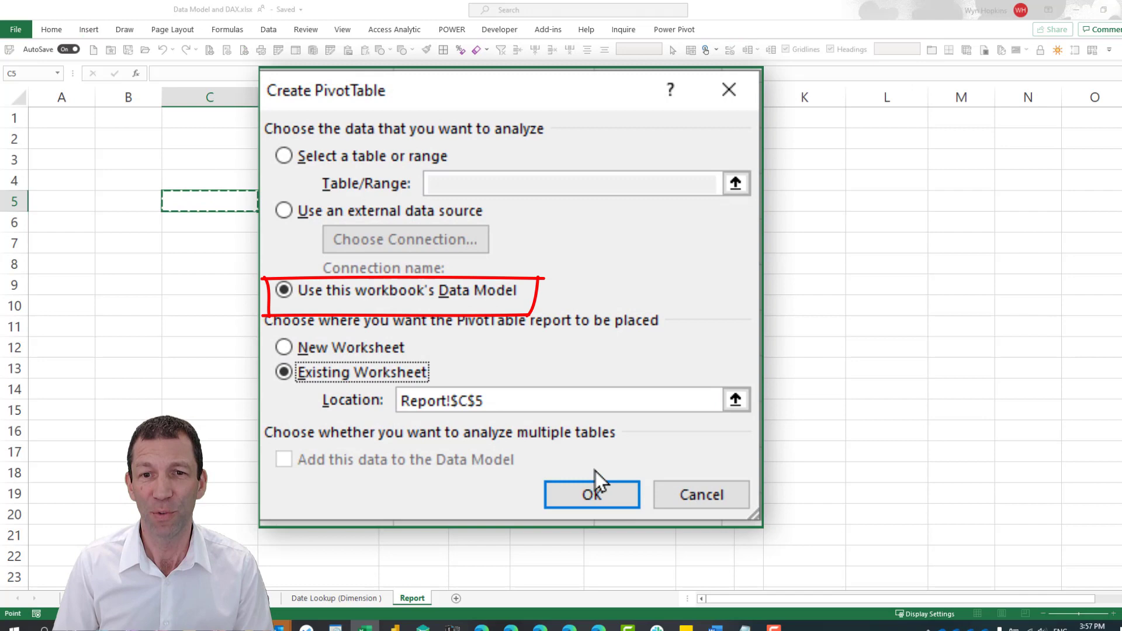
{"action": "left_click", "coordinate": [592, 498]}
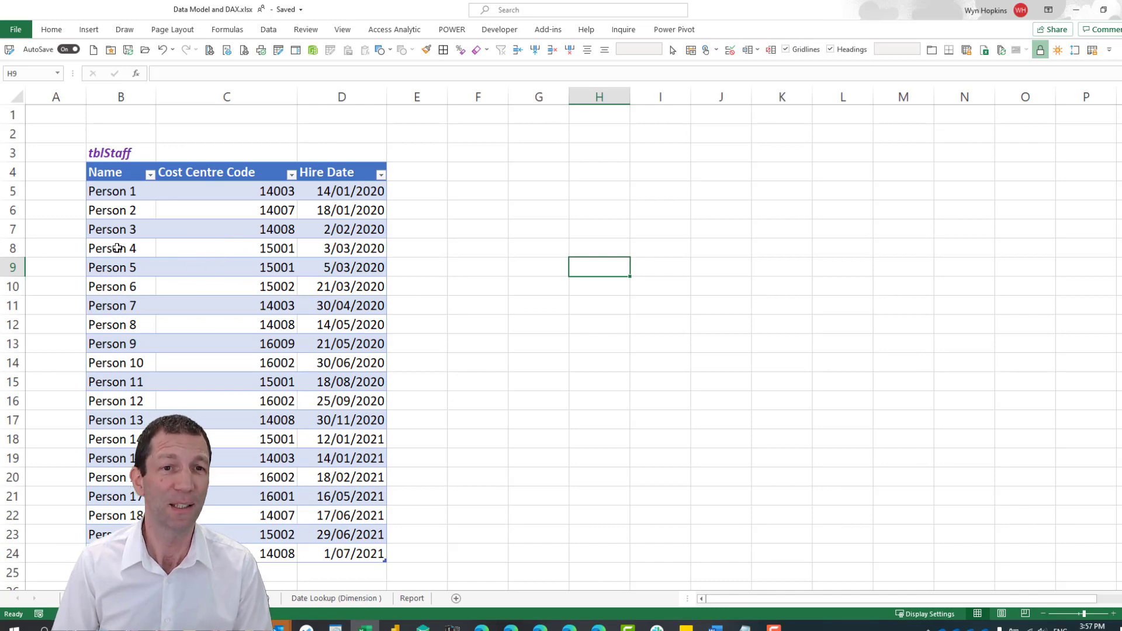
Add the StaffData Name field to the Report PivotTable's values and StaffData Cost Centre Code to its rows
{"action": "scroll", "coordinate": [123, 204], "scroll_direction": "down", "scroll_amount": 1}
{"action": "scroll", "coordinate": [129, 213], "scroll_direction": "up", "scroll_amount": 1}
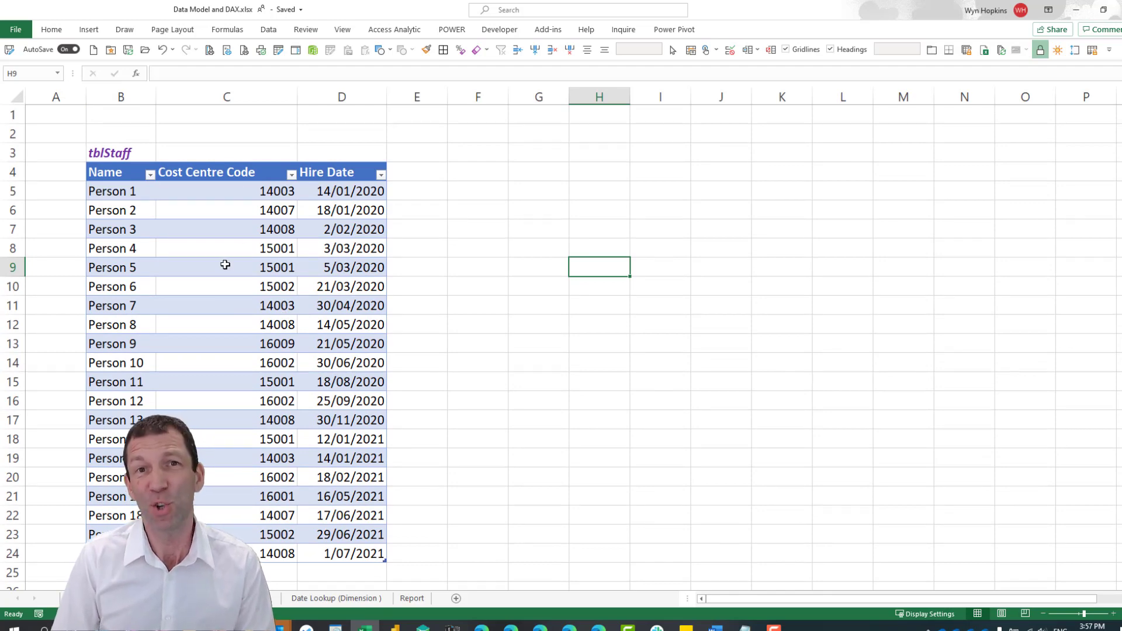
{"action": "left_click", "coordinate": [218, 233]}
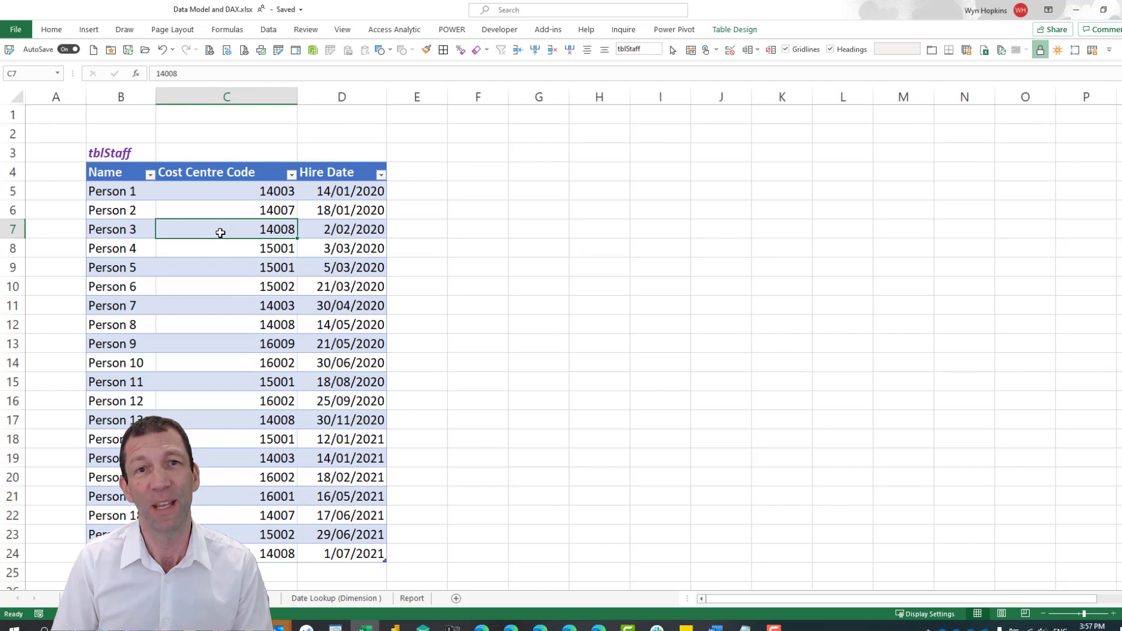
{"action": "left_click", "coordinate": [412, 598]}
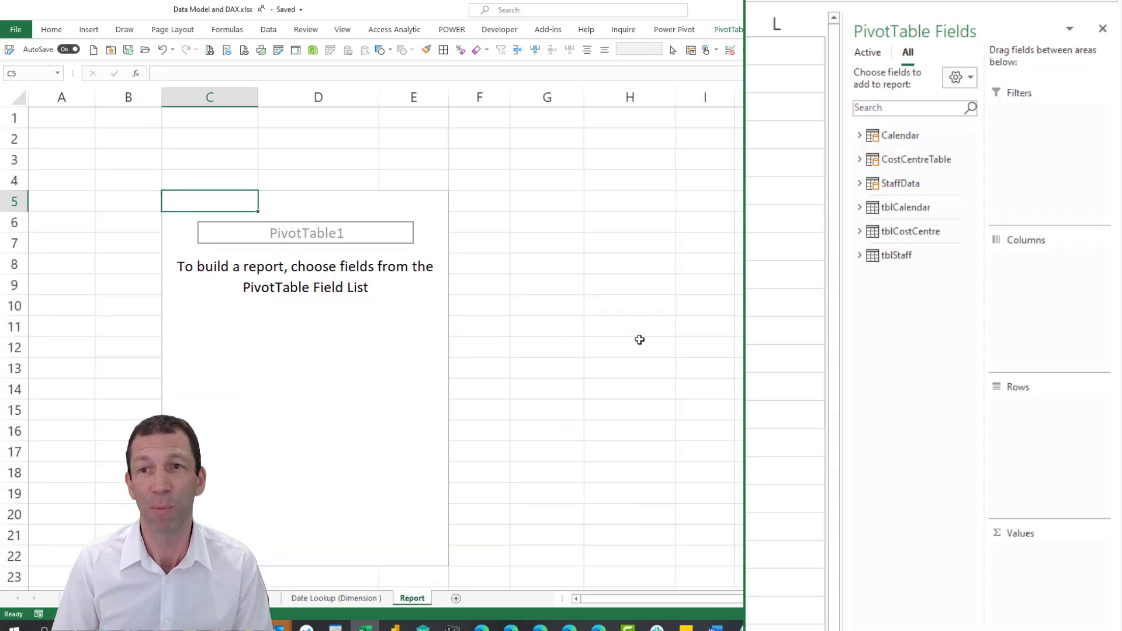
{"action": "left_click", "coordinate": [859, 184]}
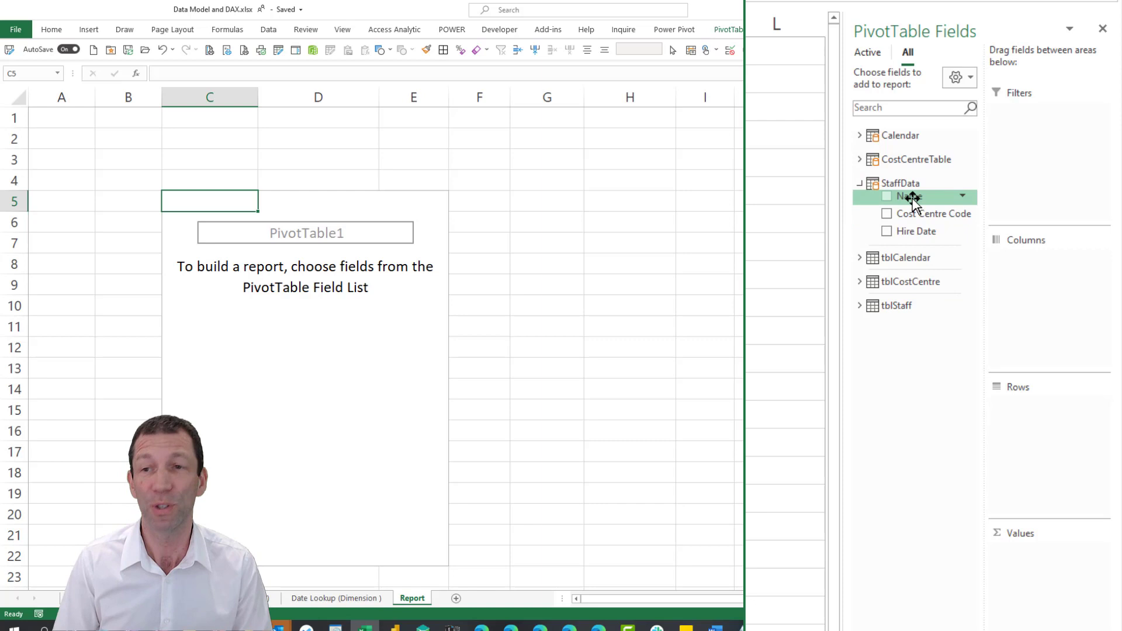
{"action": "left_click_drag", "start_coordinate": [912, 199], "coordinate": [1053, 581]}
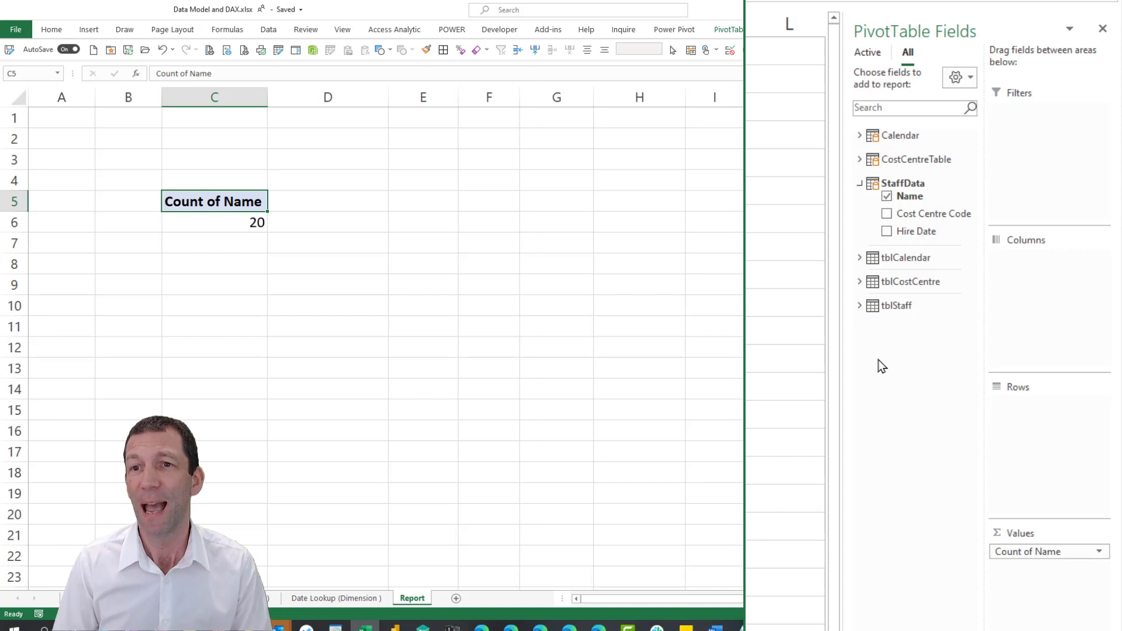
{"action": "left_click_drag", "start_coordinate": [917, 219], "coordinate": [1029, 415]}
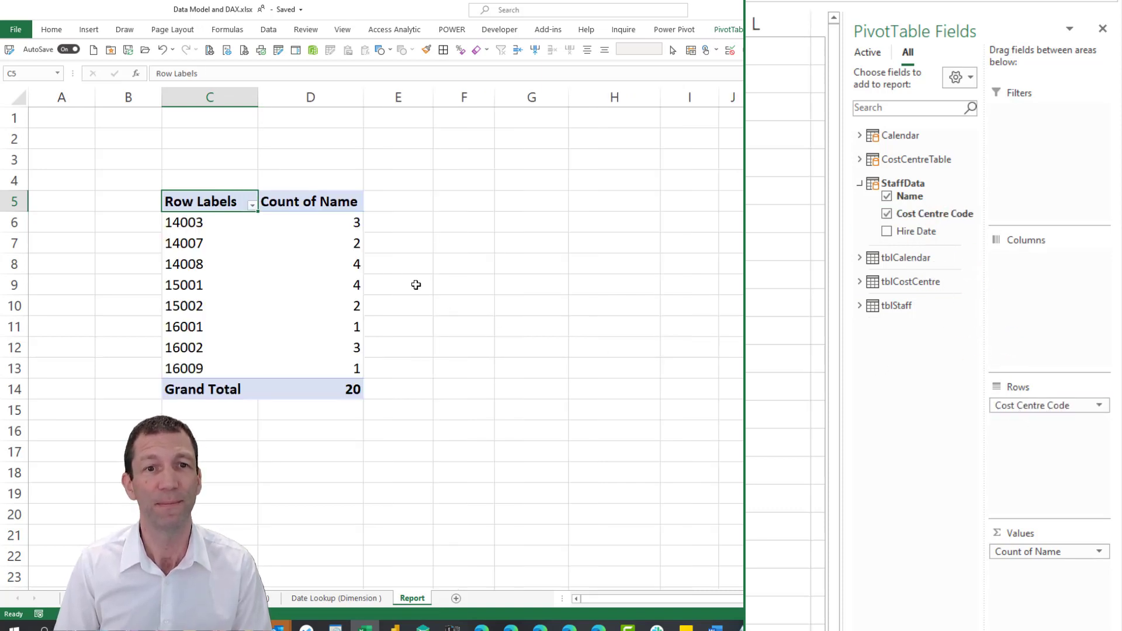
Compare the cost centre codes in tblStaff and tblCostCentre with the row codes of the Report PivotTable
{"action": "mouse_move", "coordinate": [277, 341]}
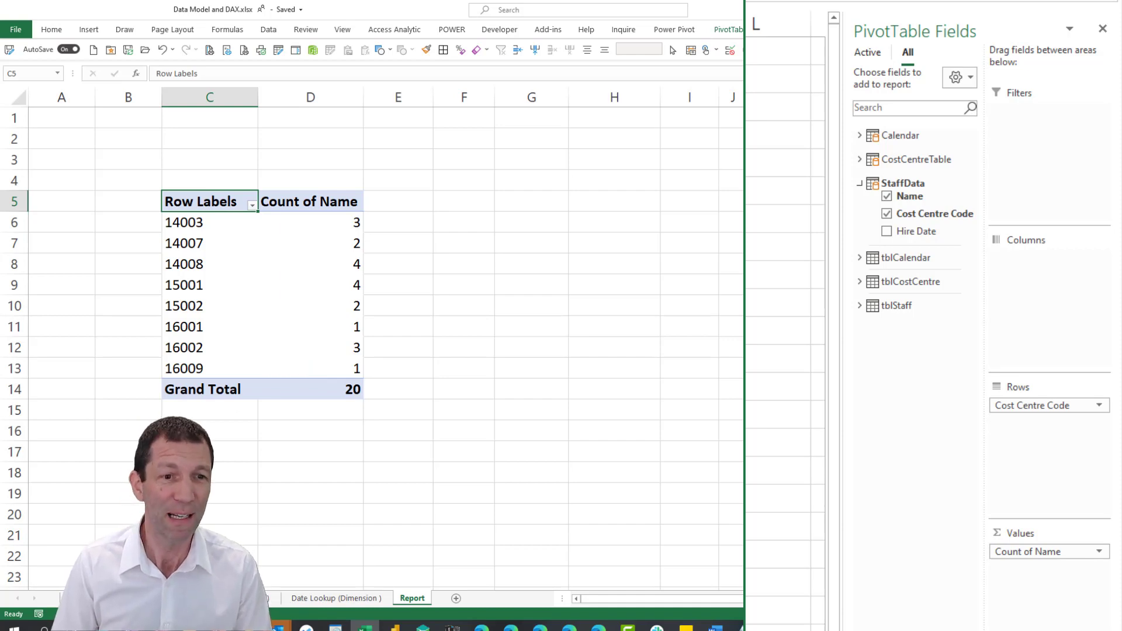
{"action": "key", "text": "ctrl+Page_Up"}
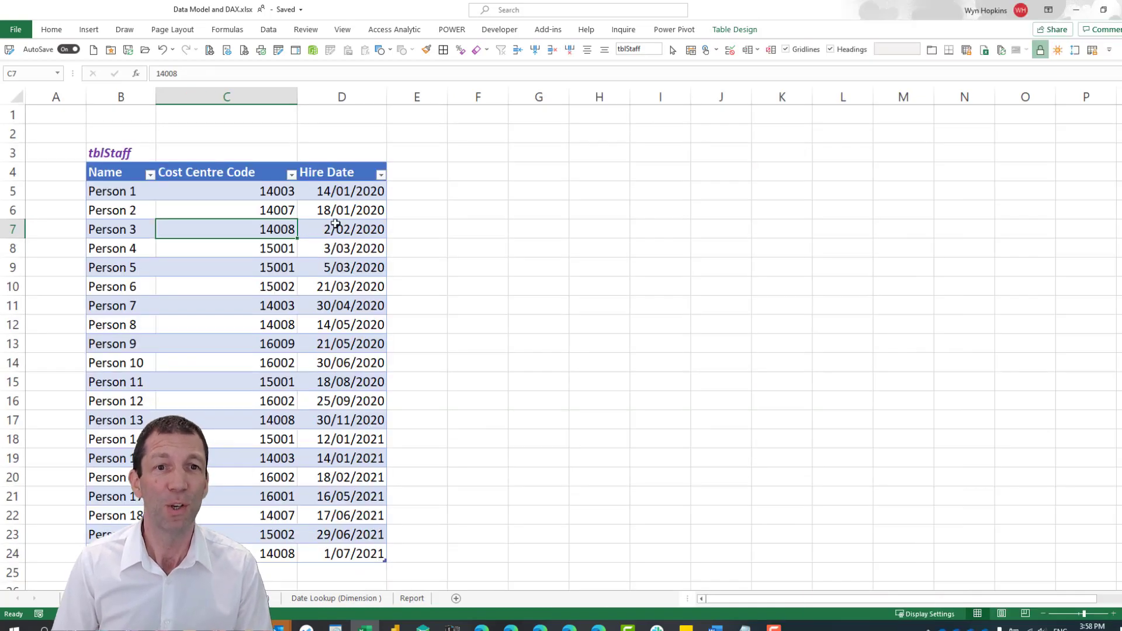
{"action": "left_click", "coordinate": [409, 191]}
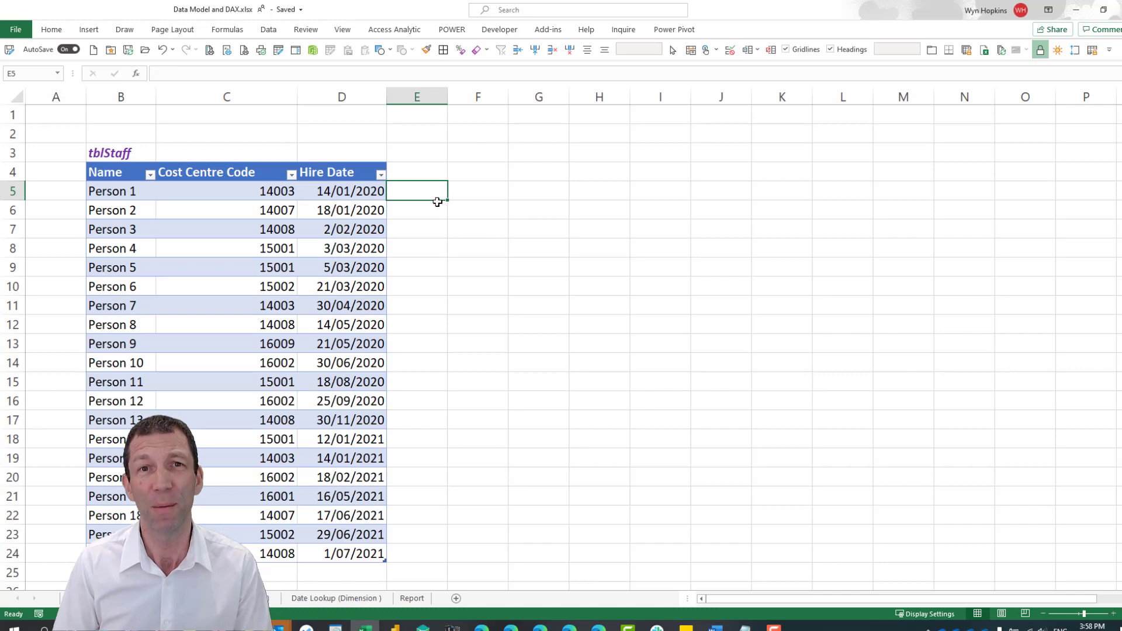
{"action": "left_click", "coordinate": [259, 193]}
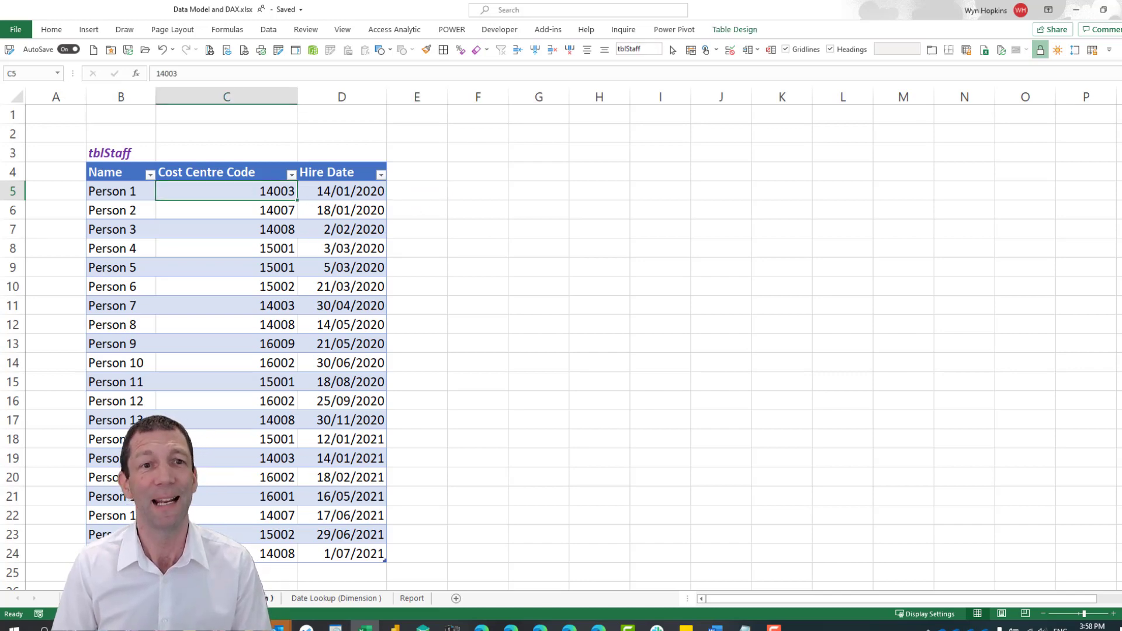
{"action": "key", "text": "ctrl+Page_Down"}
{"action": "left_click_drag", "start_coordinate": [184, 224], "coordinate": [194, 370]}
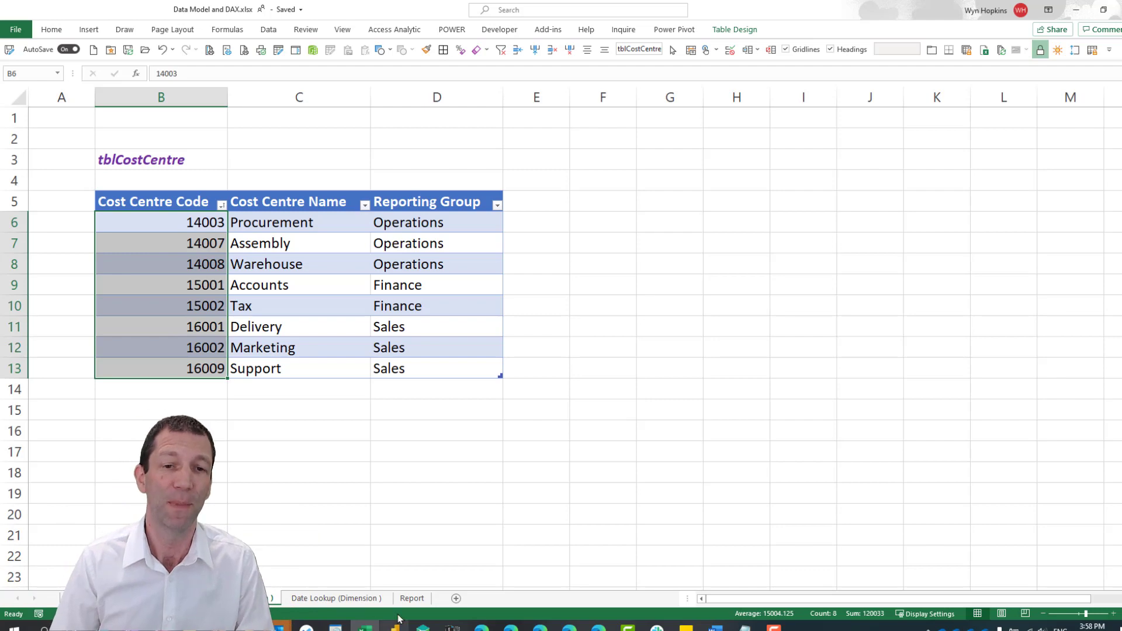
{"action": "left_click", "coordinate": [412, 598]}
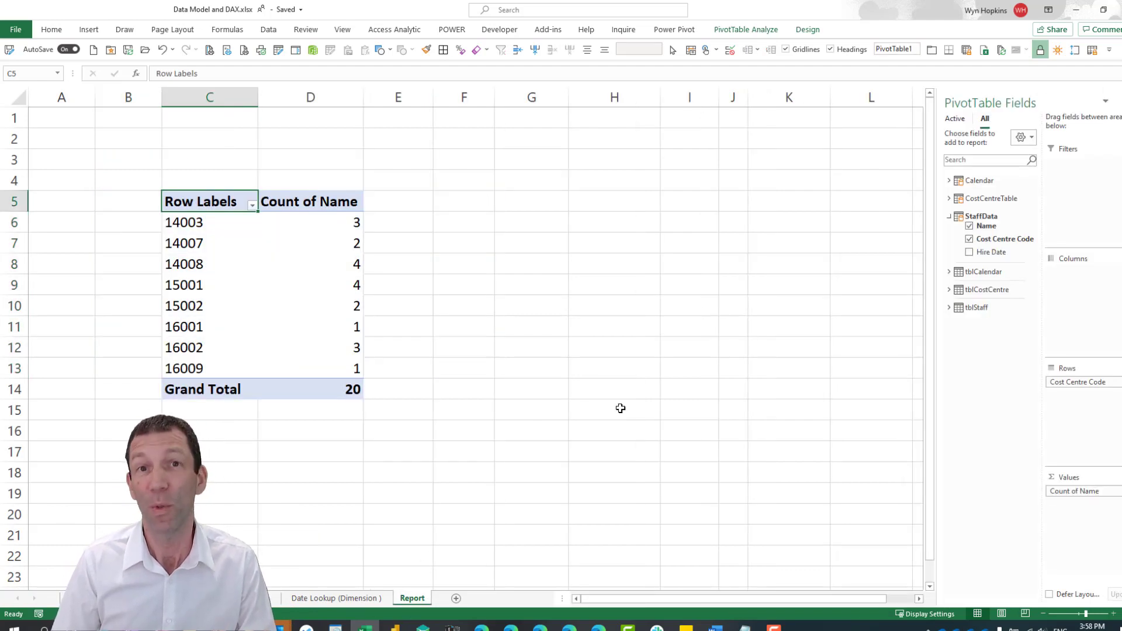
{"action": "left_click", "coordinate": [263, 598]}
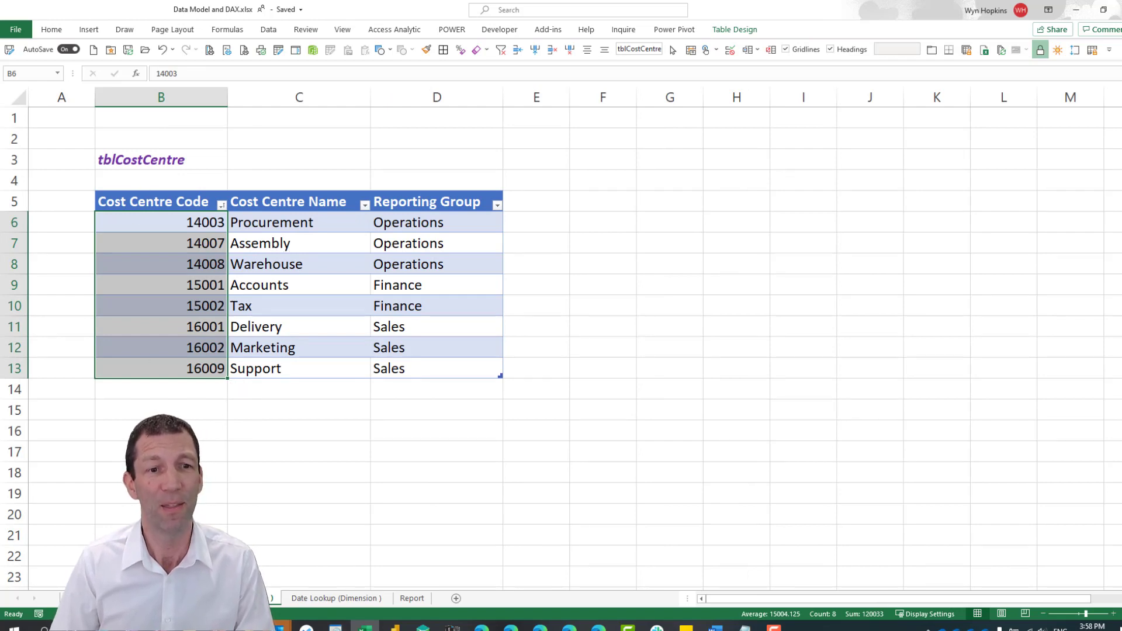
{"action": "key", "text": "ctrl+Page_Up"}
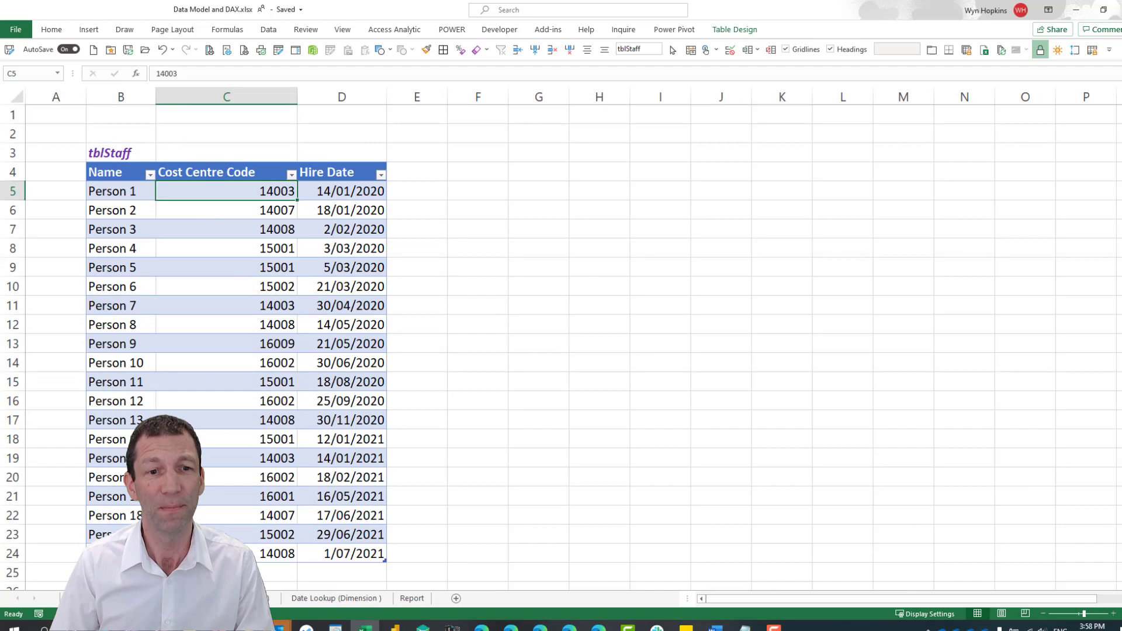
Replace Cost Centre Code in the Report PivotTable's rows with Cost Centre Name from CostCentreTable
{"action": "left_click", "coordinate": [410, 597]}
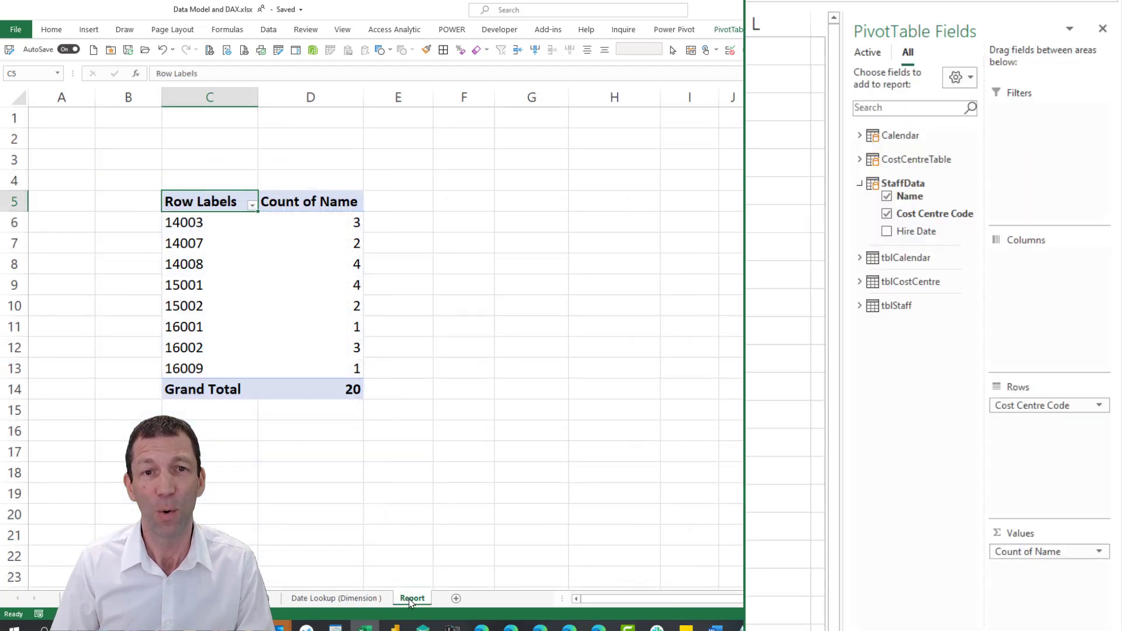
{"action": "left_click", "coordinate": [291, 283]}
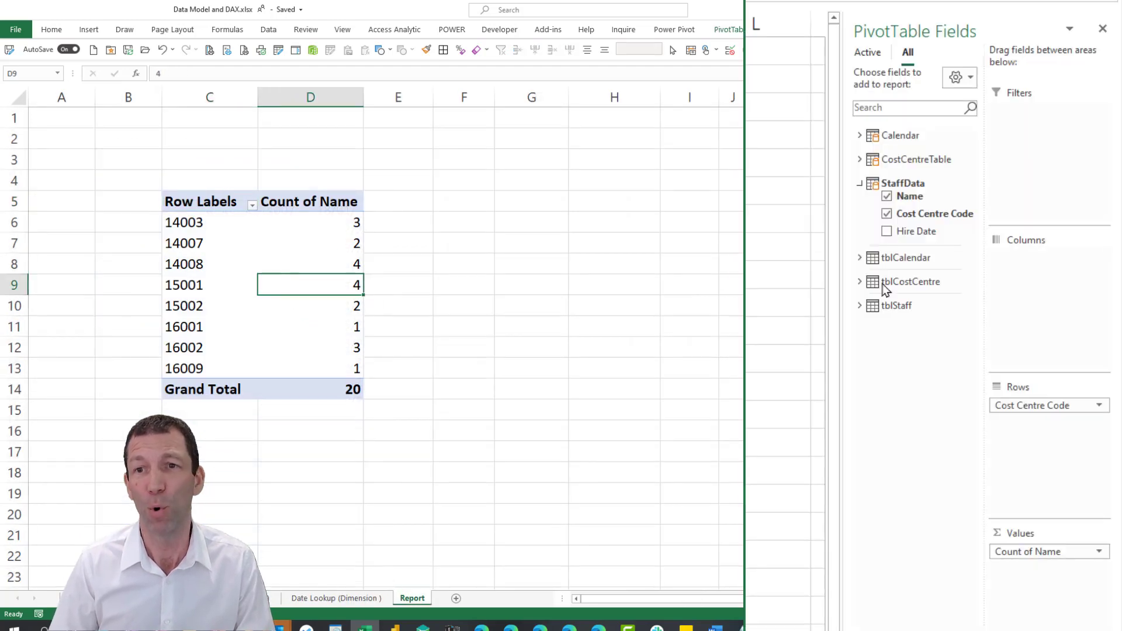
{"action": "left_click", "coordinate": [886, 215]}
{"action": "left_click", "coordinate": [858, 160]}
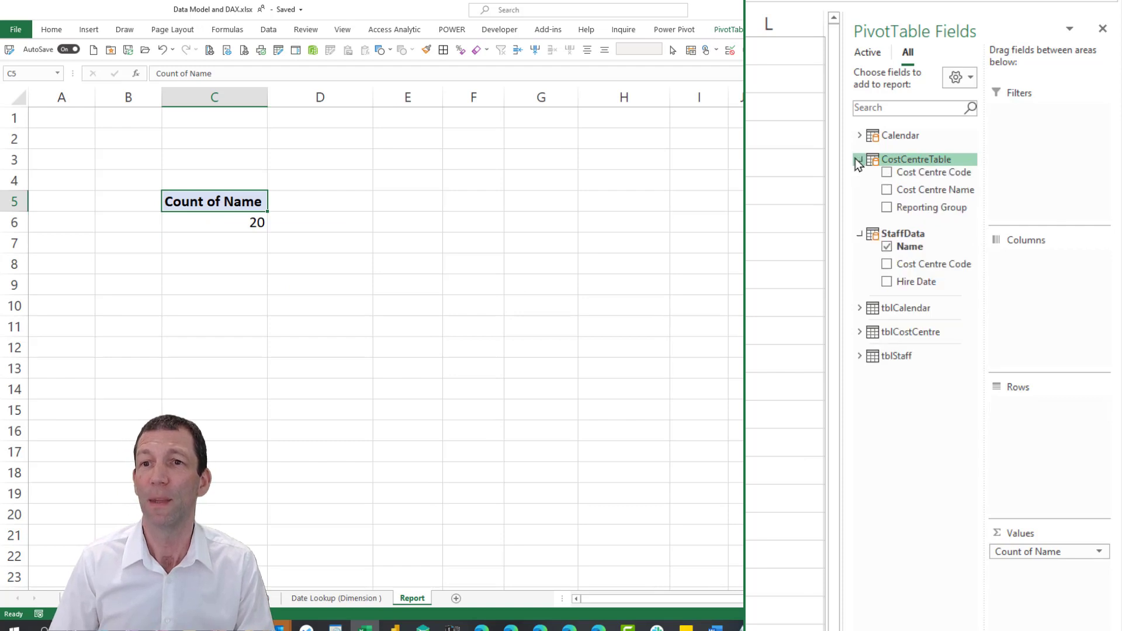
{"action": "left_click_drag", "start_coordinate": [931, 191], "coordinate": [1037, 424]}
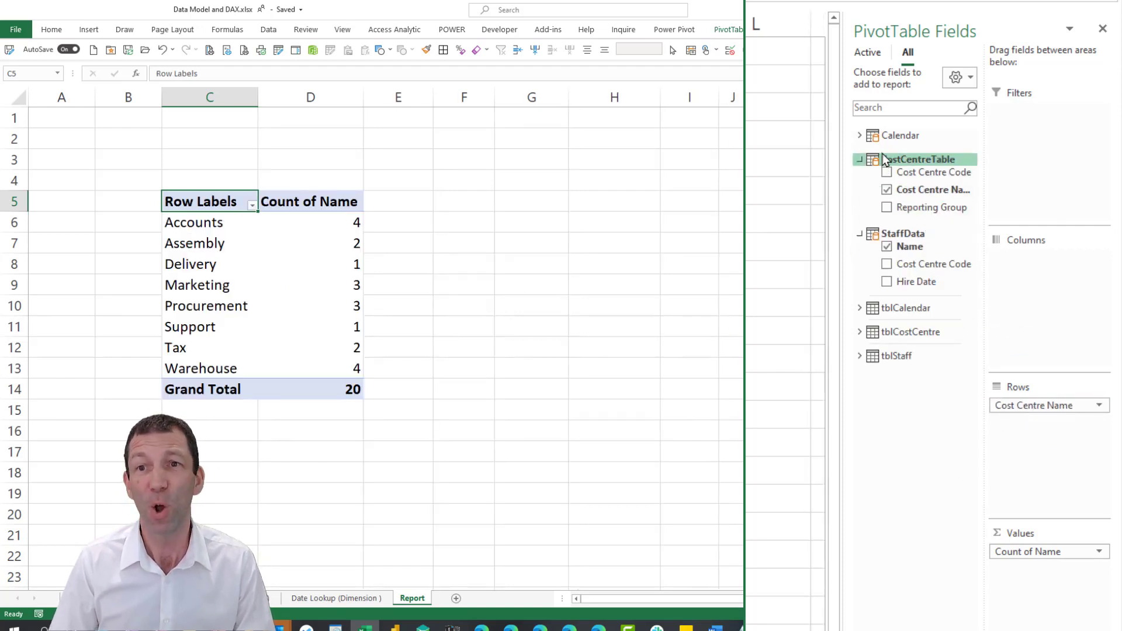
Add Calendar Year to the PivotTable's rows above Cost Centre Name and Calendar Month to its columns
{"action": "left_click", "coordinate": [859, 135]}
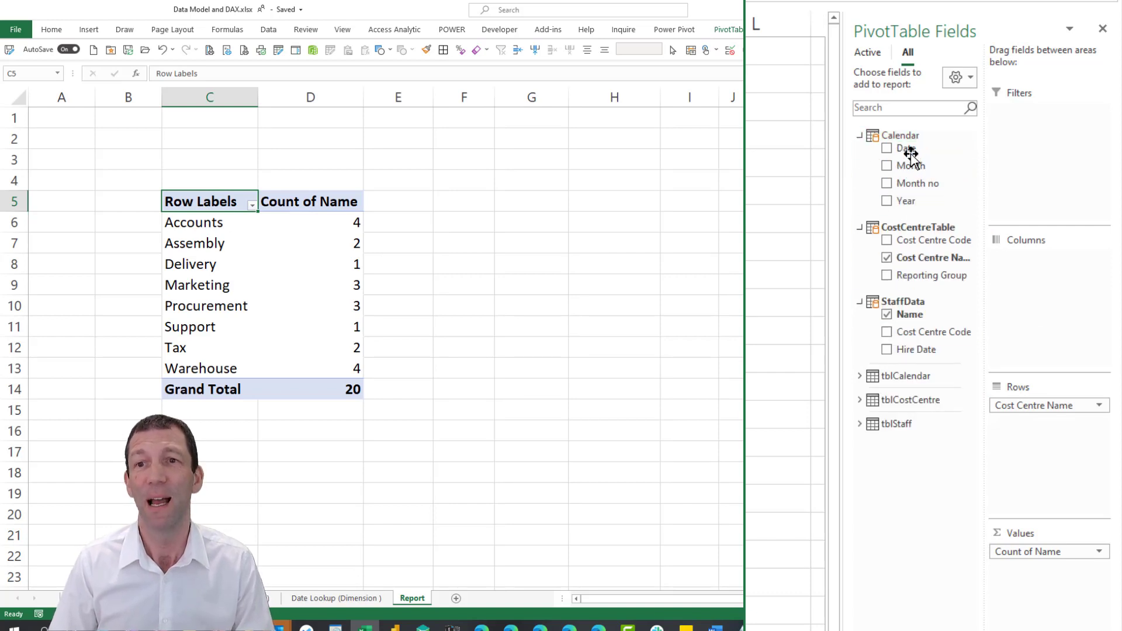
{"action": "left_click_drag", "start_coordinate": [919, 198], "coordinate": [1037, 287]}
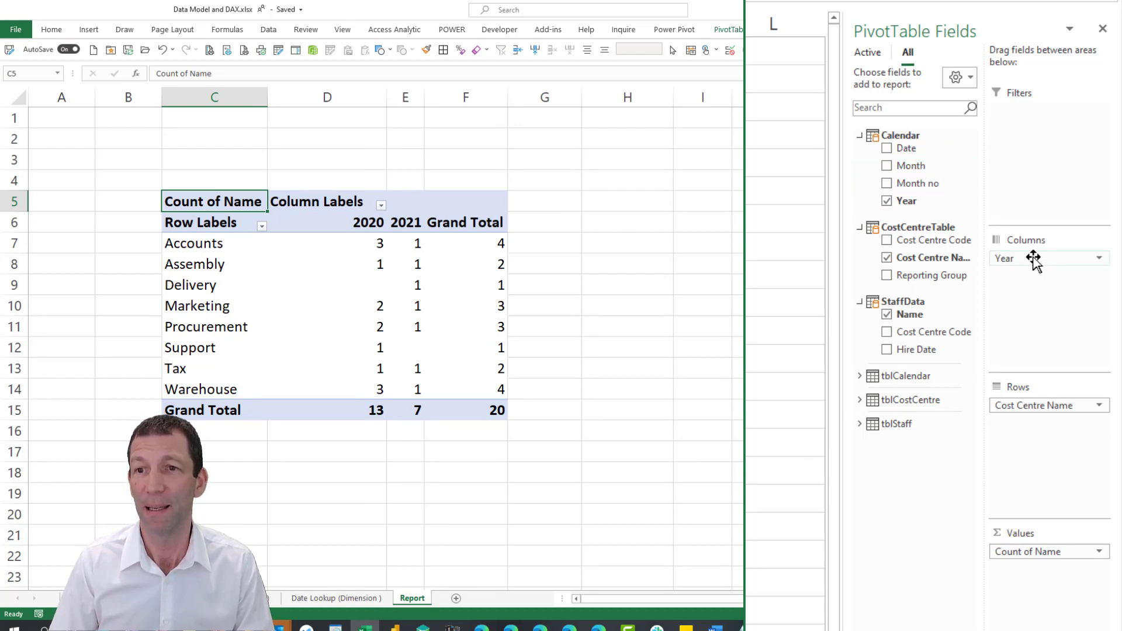
{"action": "left_click_drag", "start_coordinate": [1033, 261], "coordinate": [1052, 407]}
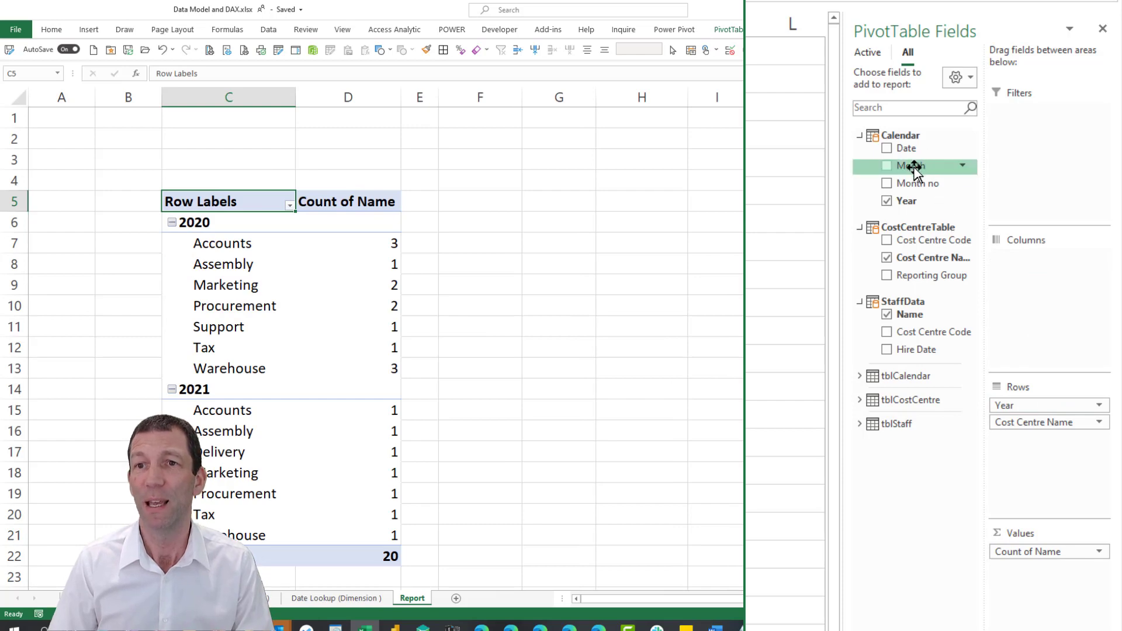
{"action": "left_click_drag", "start_coordinate": [914, 168], "coordinate": [1019, 295]}
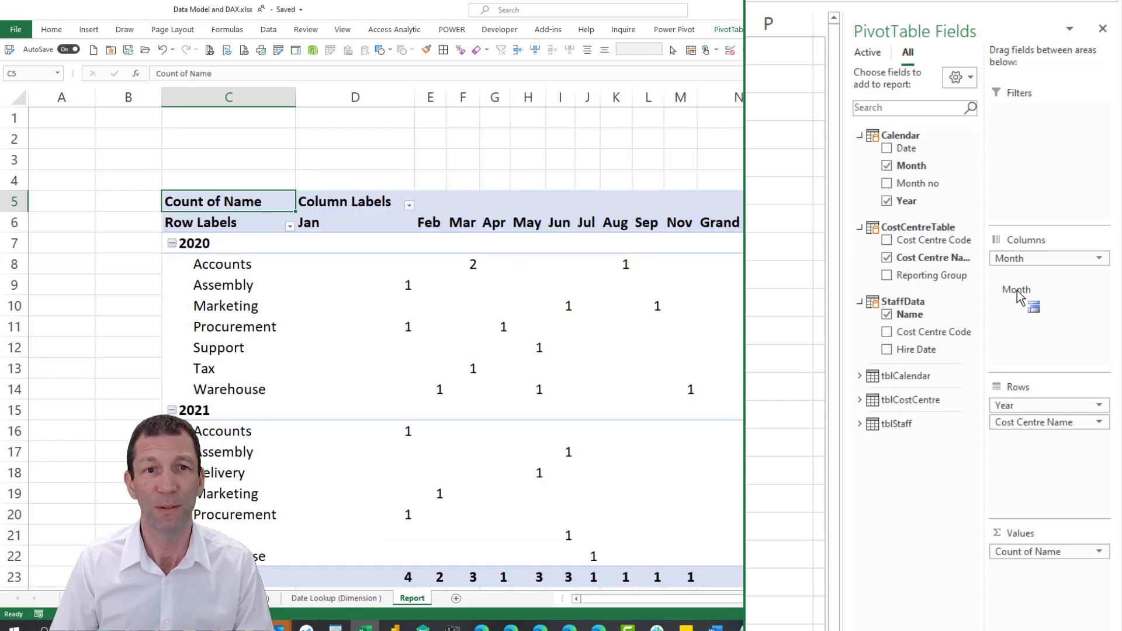
Make the PivotTable's month columns D to M equally wide
{"action": "left_click", "coordinate": [409, 98]}
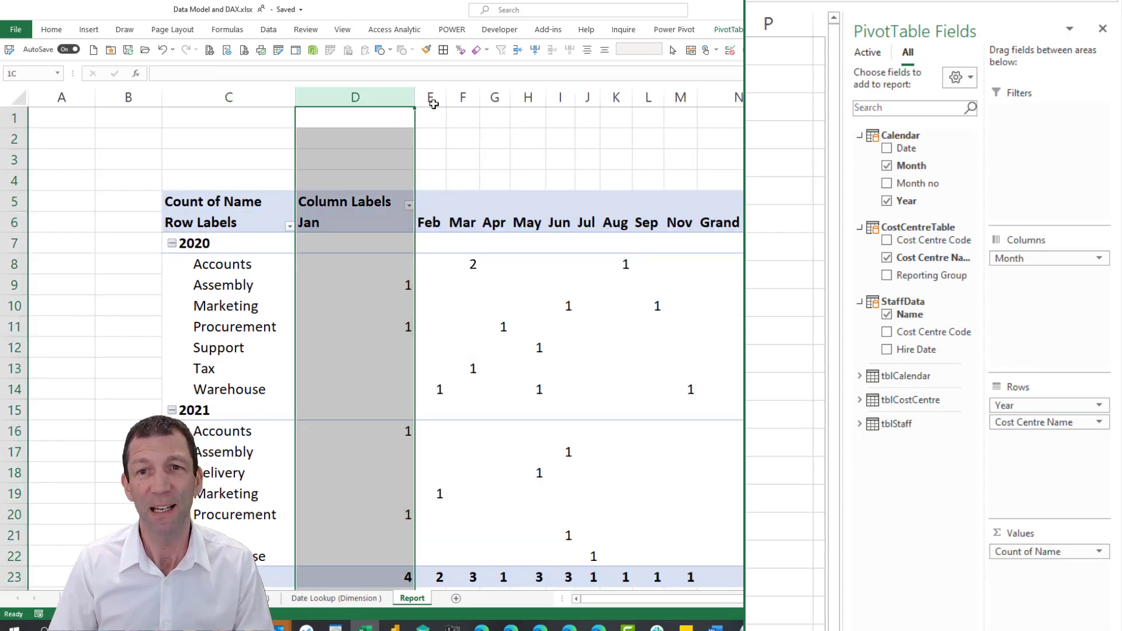
{"action": "left_click_drag", "start_coordinate": [433, 103], "coordinate": [698, 101]}
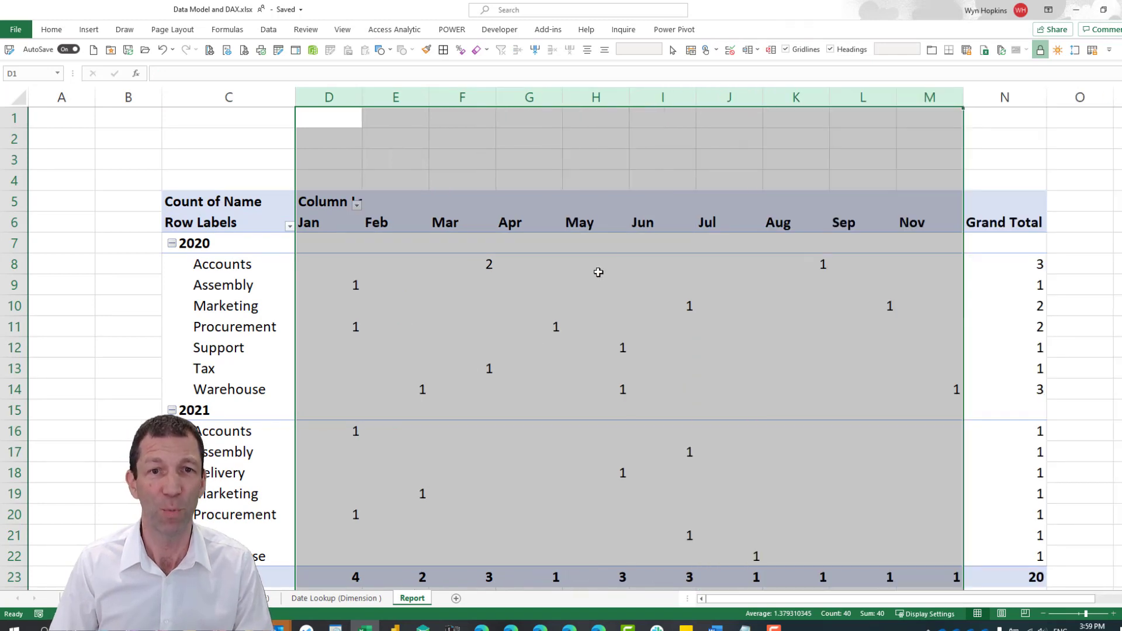
{"action": "mouse_move", "coordinate": [408, 292]}
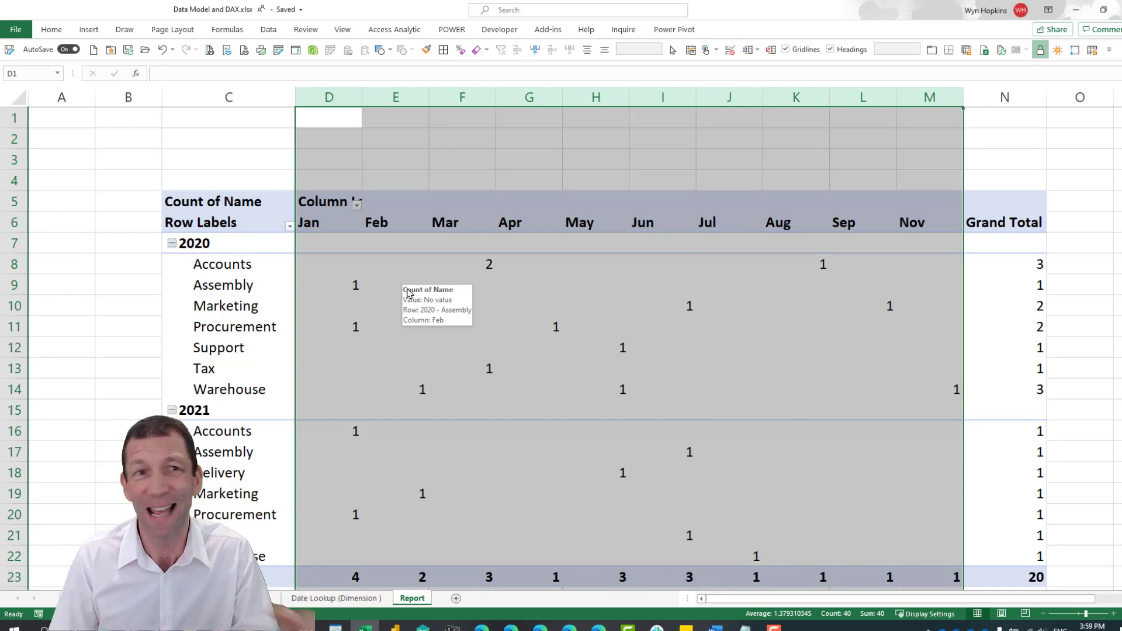
{"action": "left_click", "coordinate": [371, 159]}
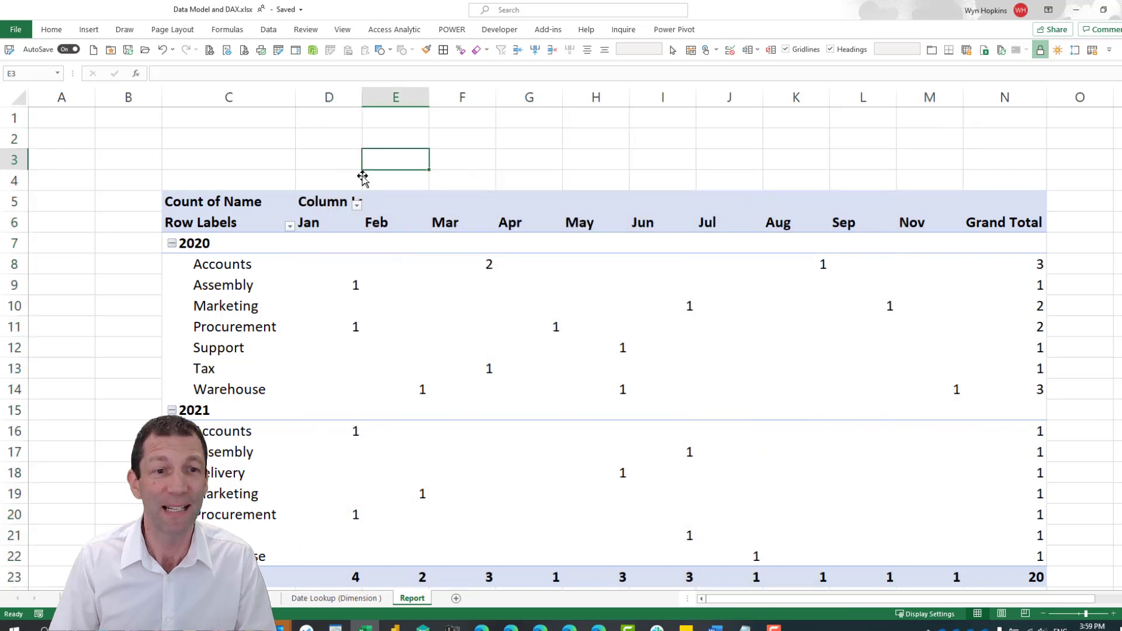
Go to the tblStaff table and examine where a query from its table or range can be created
{"action": "key", "text": "ctrl+Page_Up"}
{"action": "key", "text": "ctrl+Page_Up"}
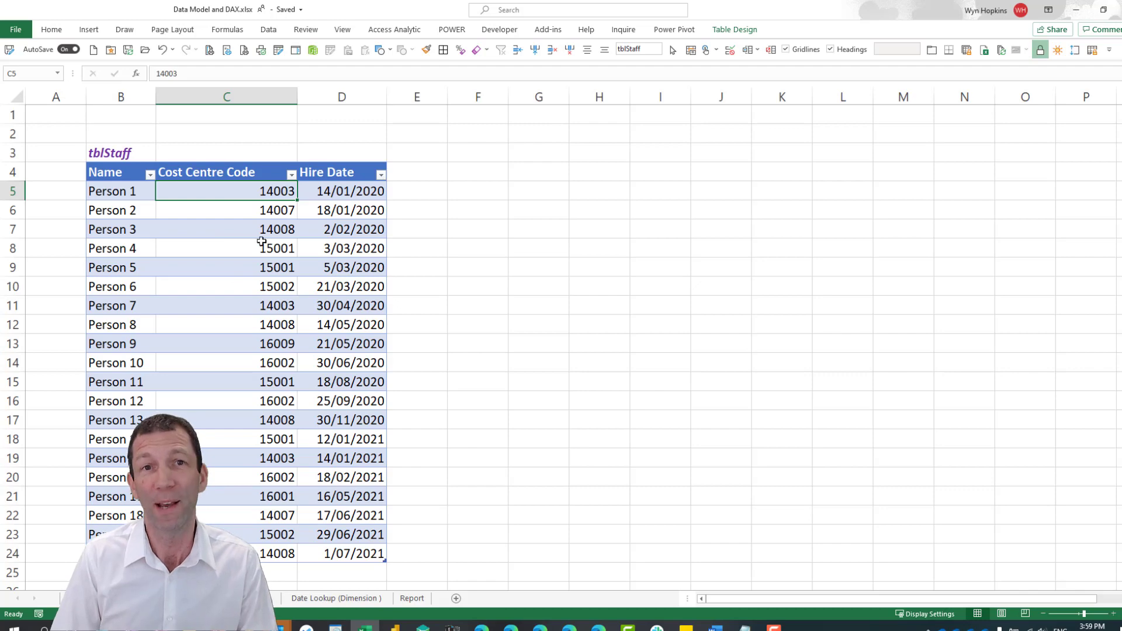
{"action": "right_click", "coordinate": [259, 210]}
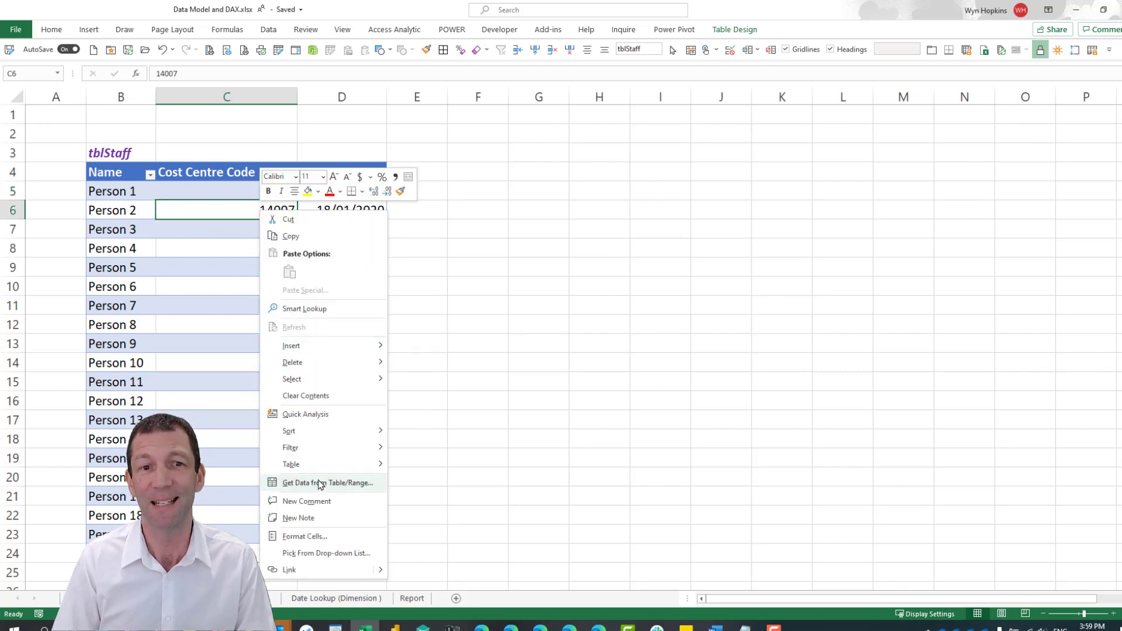
{"action": "left_click", "coordinate": [268, 29]}
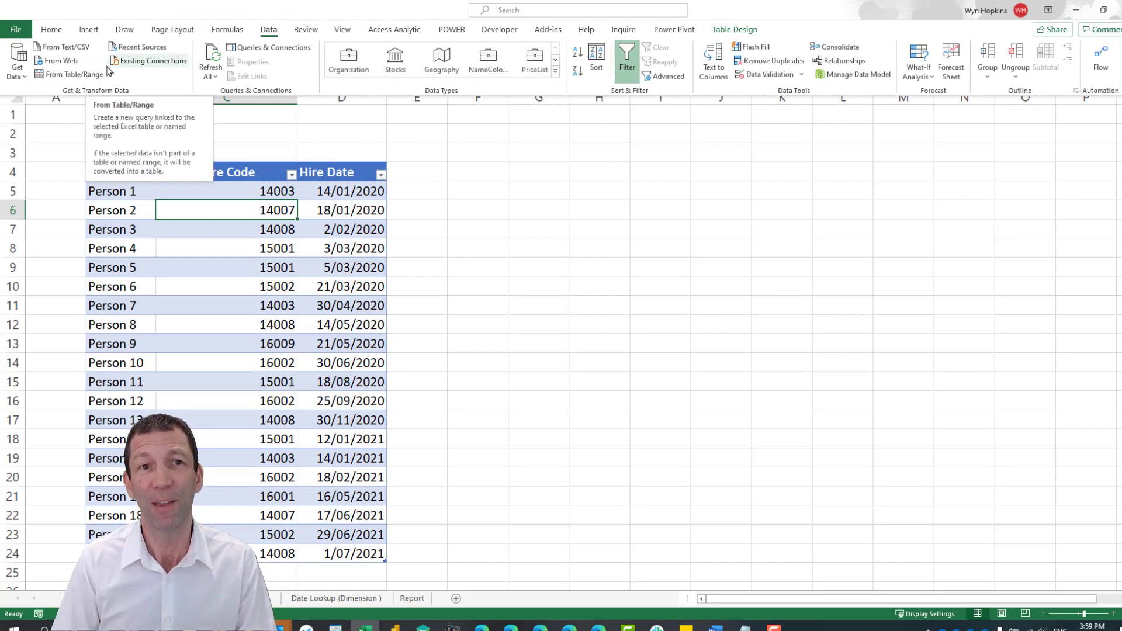
{"action": "right_click", "coordinate": [259, 309]}
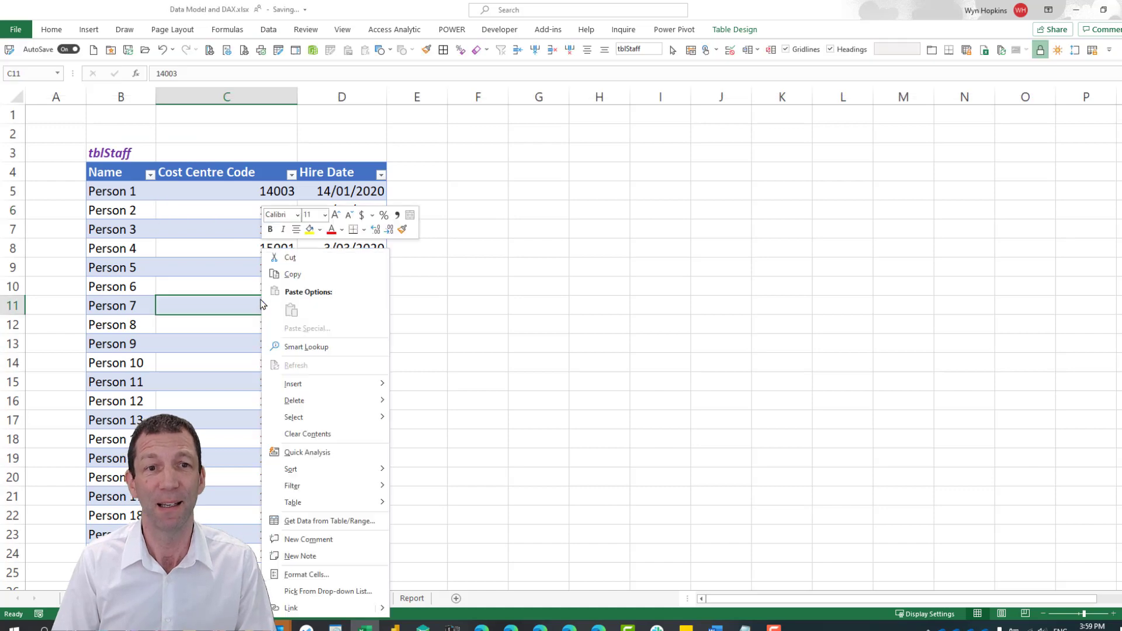
{"action": "key", "text": "Escape"}
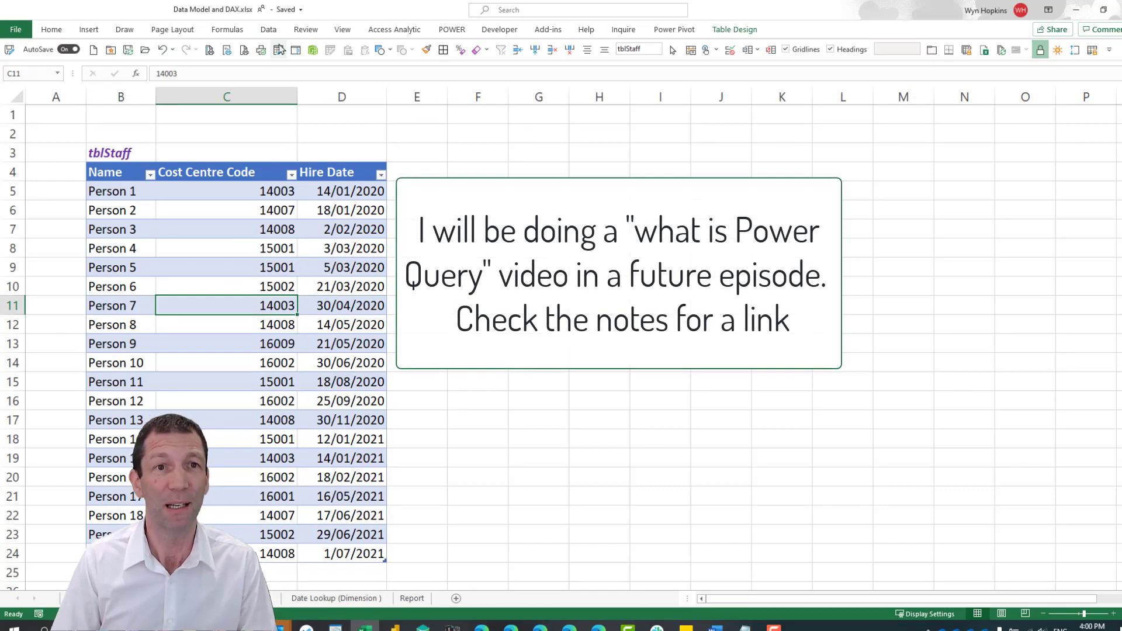
Open the workbook's StaffData query and load it as Only Create Connection with its data added to the Data Model
{"action": "left_click", "coordinate": [269, 29]}
{"action": "left_click", "coordinate": [268, 55]}
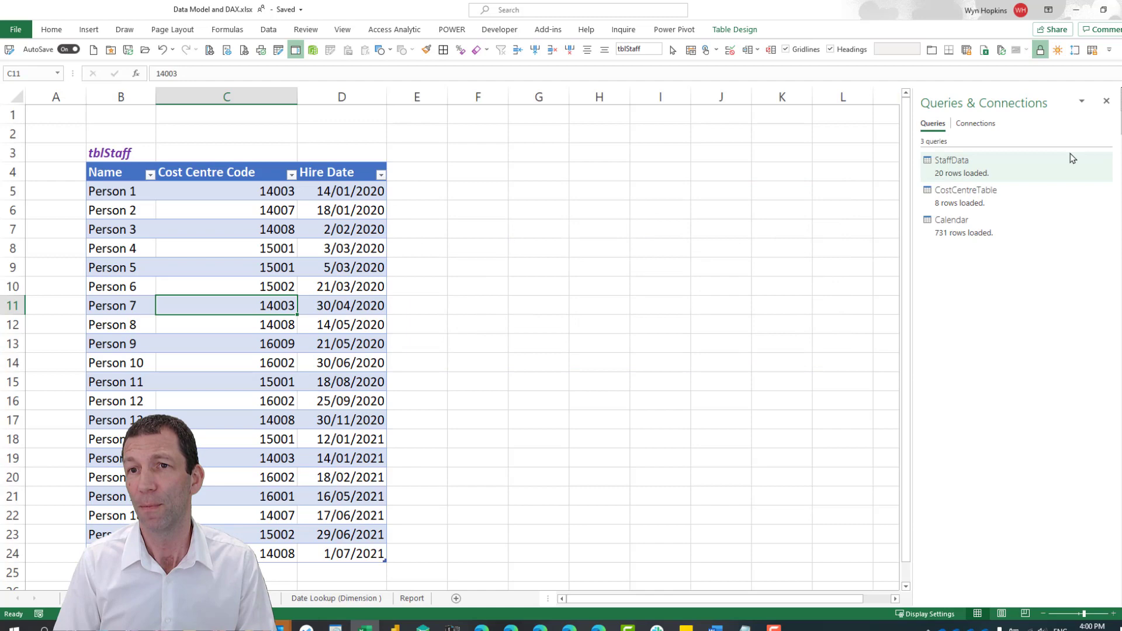
{"action": "mouse_move", "coordinate": [959, 209]}
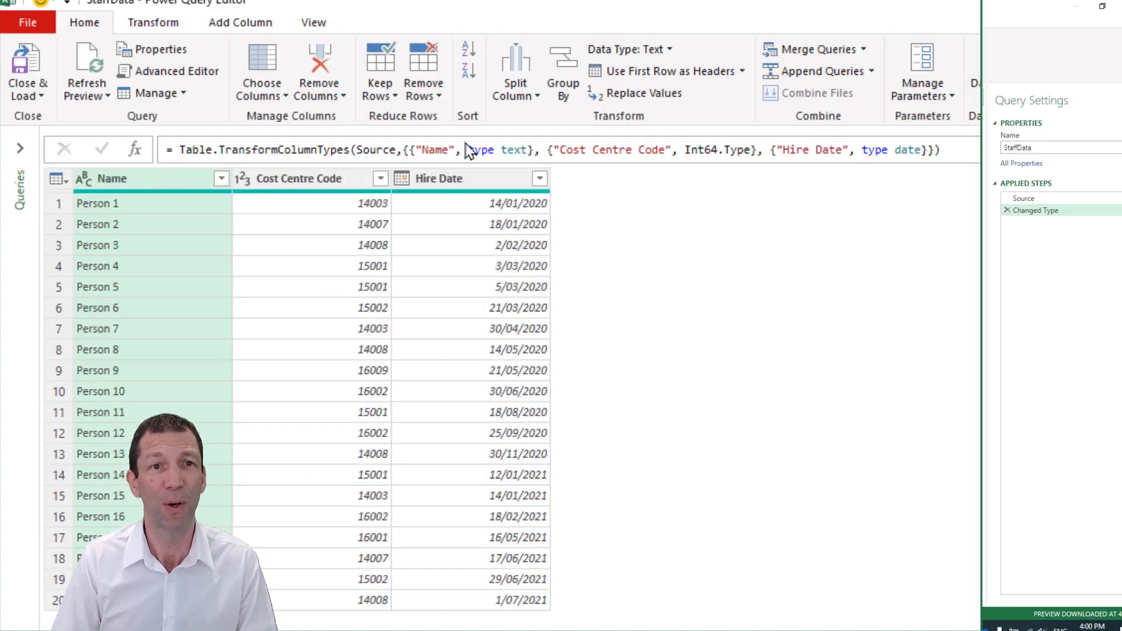
{"action": "left_click", "coordinate": [39, 97]}
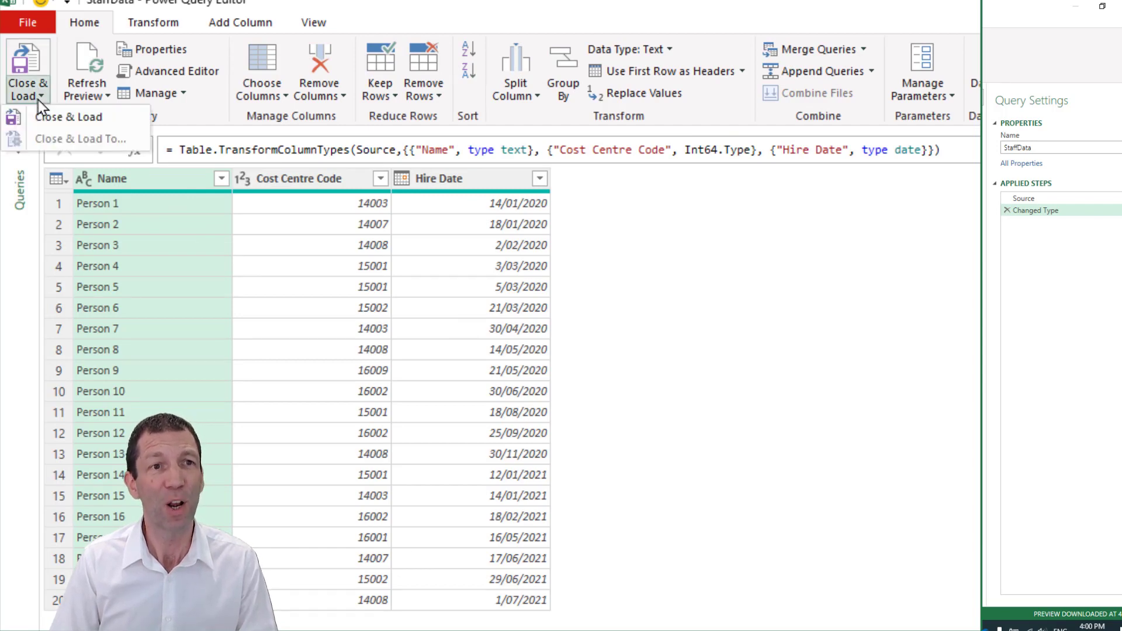
{"action": "left_click", "coordinate": [76, 141]}
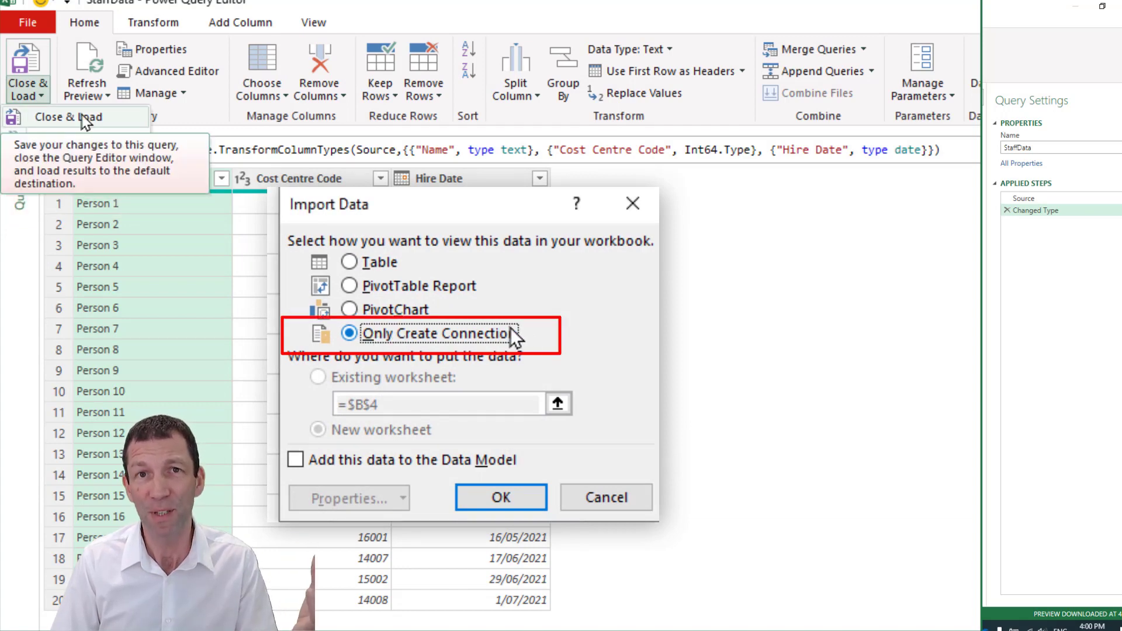
{"action": "left_click", "coordinate": [299, 458]}
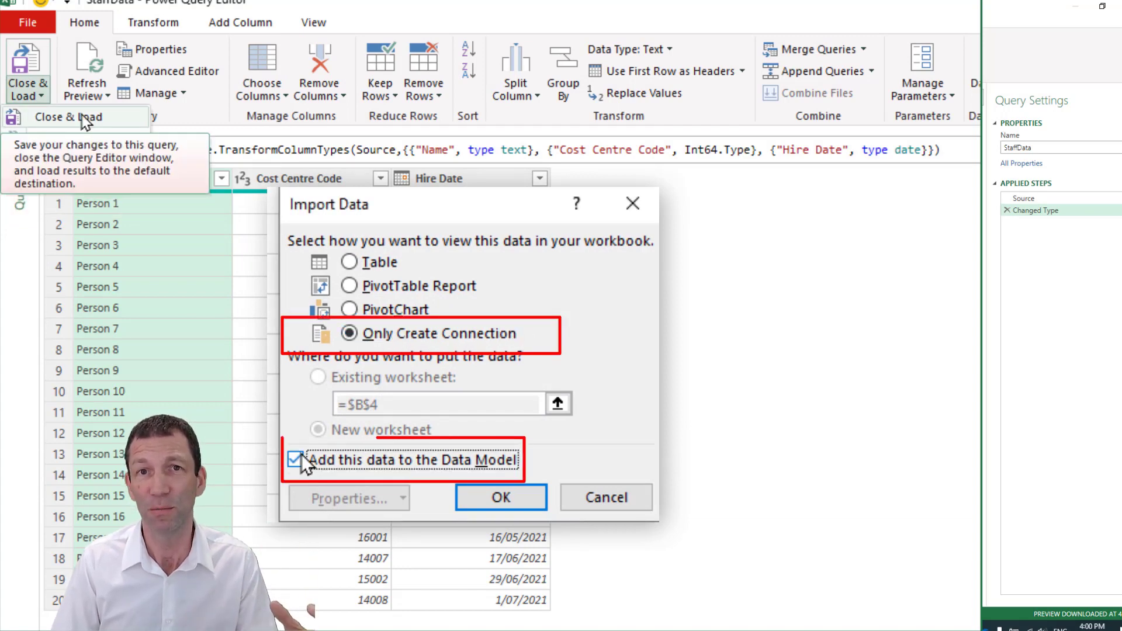
{"action": "left_click", "coordinate": [505, 495]}
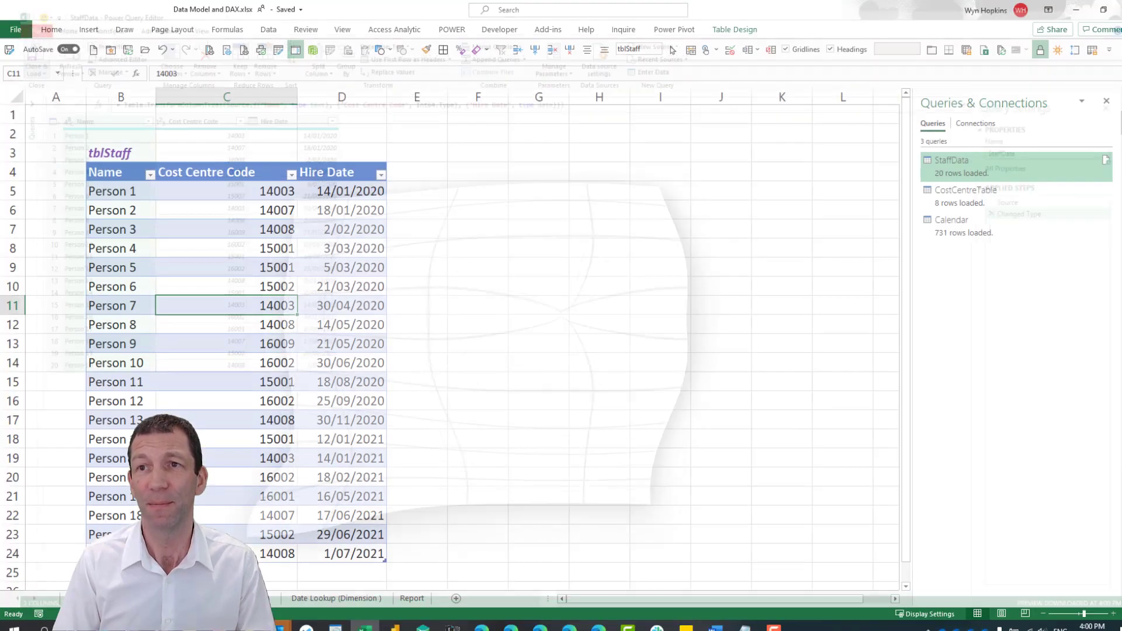
Look through the sheets holding the tblCostCentre and tblCalendar lookup tables
{"action": "key", "text": "ctrl+Page_Down"}
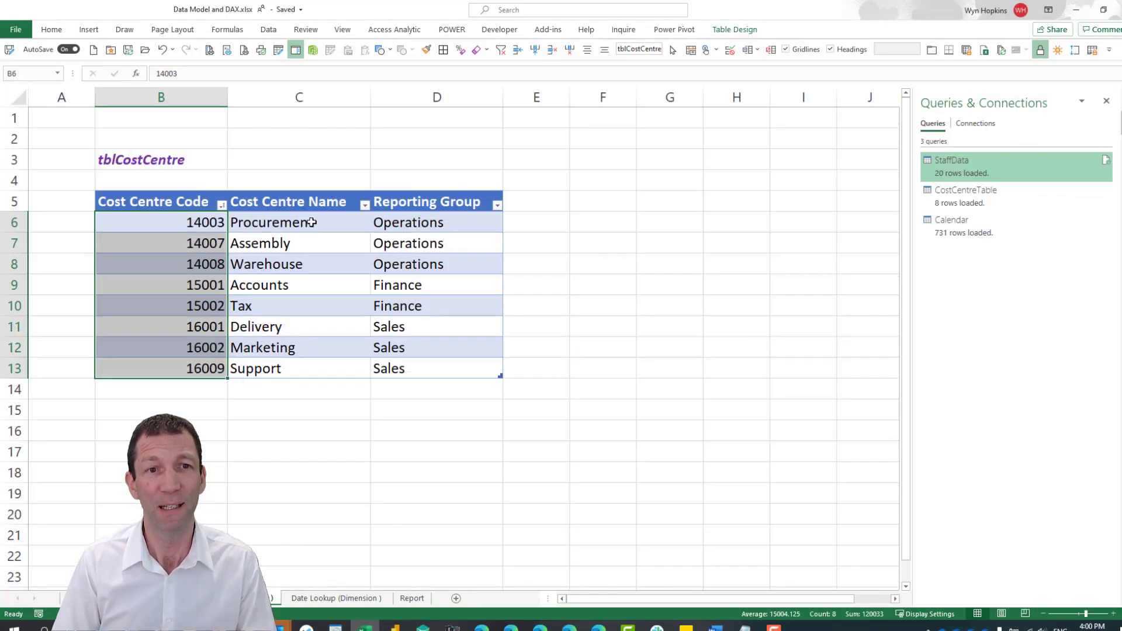
{"action": "left_click", "coordinate": [311, 227]}
{"action": "left_click", "coordinate": [313, 598]}
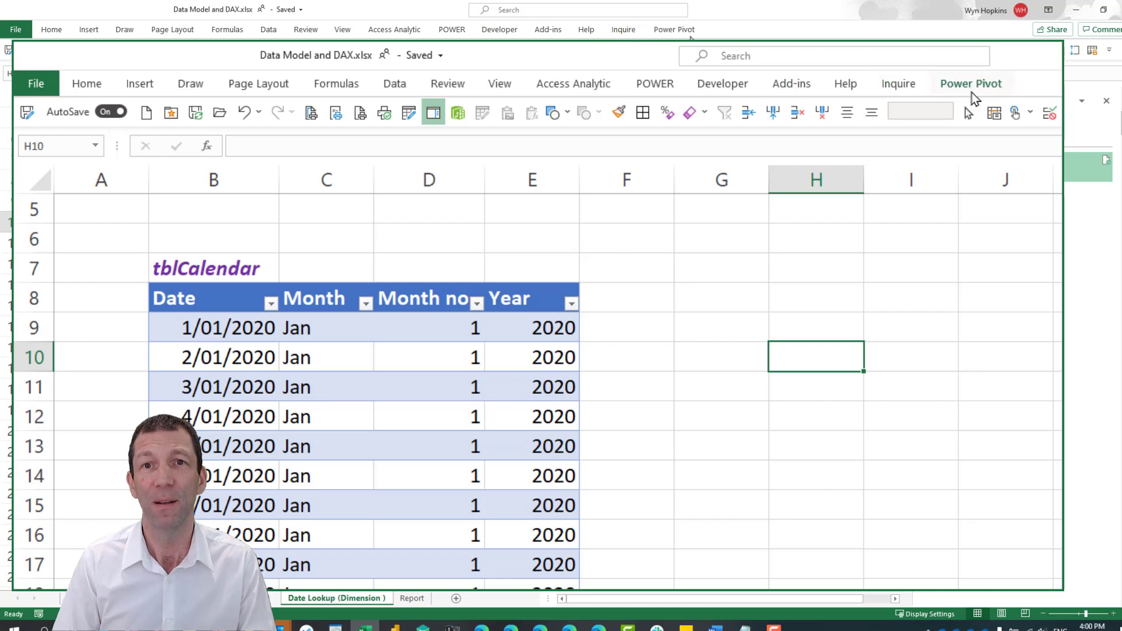
Open the workbook's Data Model in Power Pivot and show its tables in Diagram View
{"action": "left_click", "coordinate": [671, 31]}
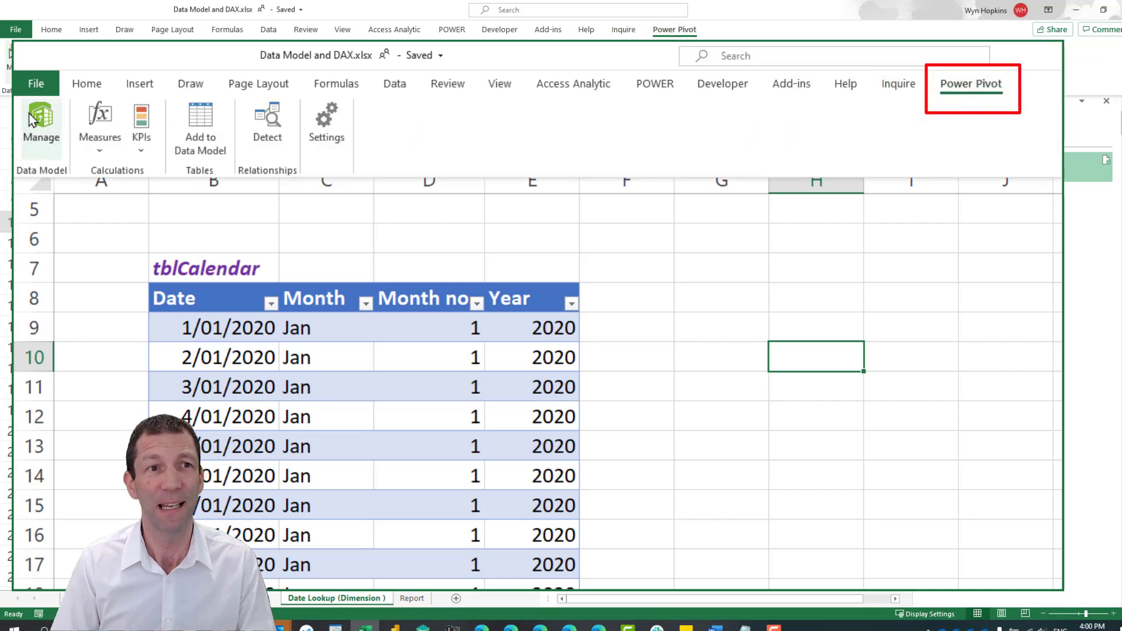
{"action": "left_click", "coordinate": [269, 31]}
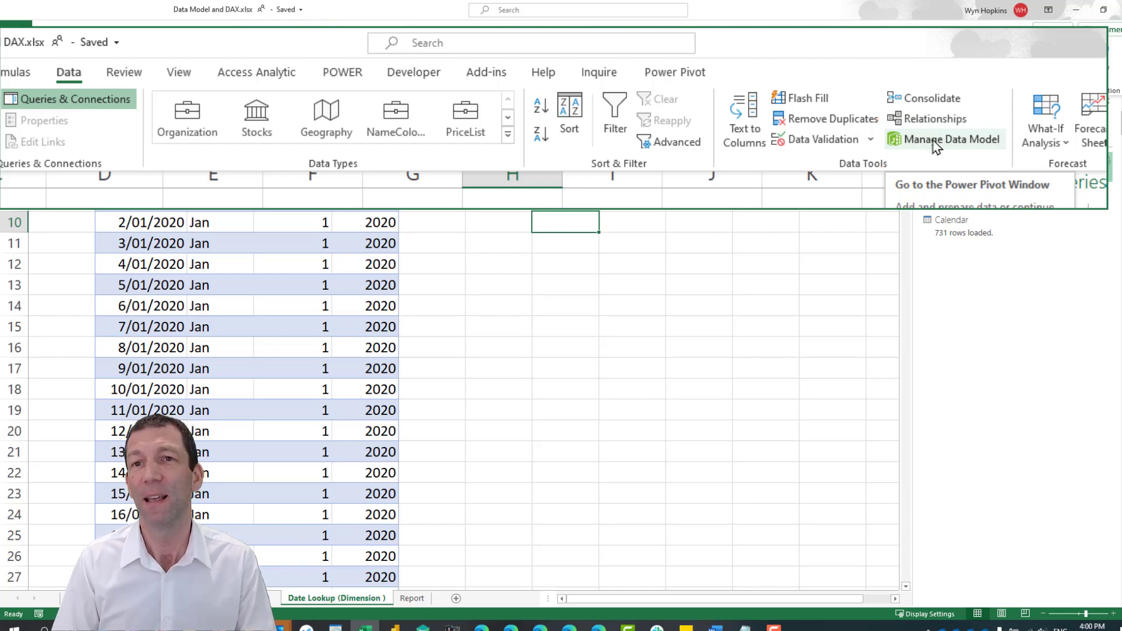
{"action": "left_click", "coordinate": [937, 145]}
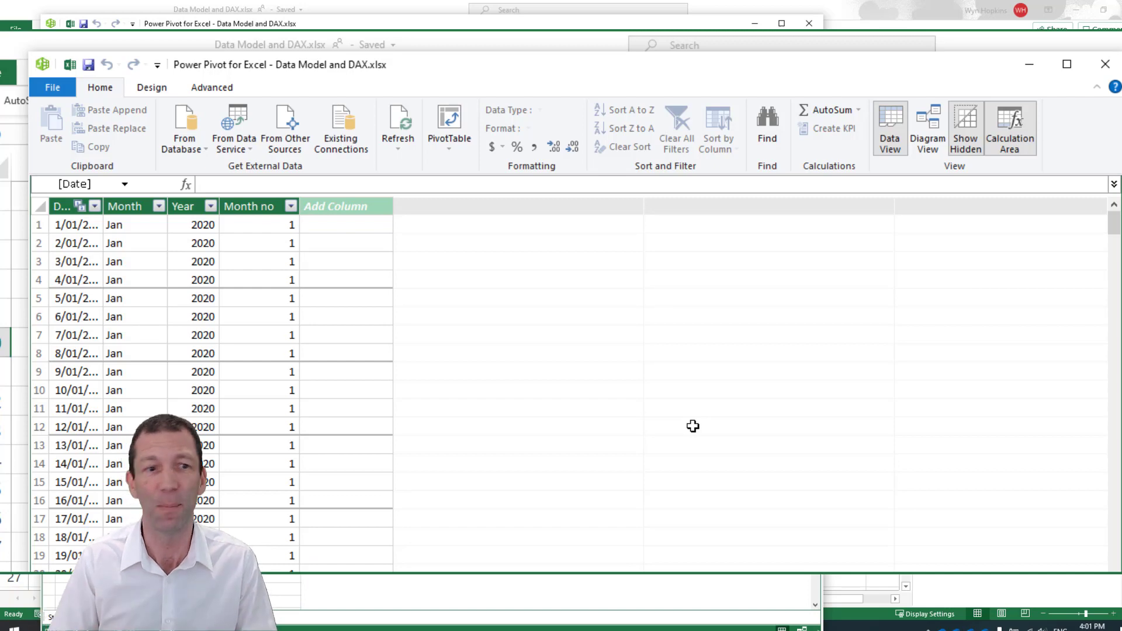
{"action": "left_click", "coordinate": [932, 124]}
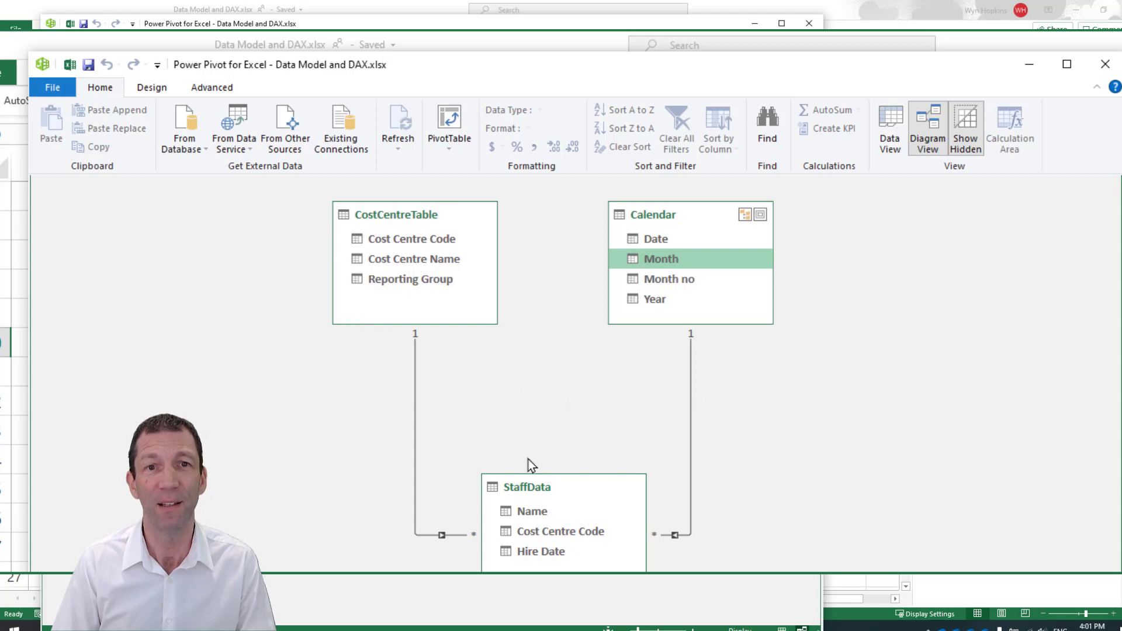
Delete the relationship between CostCentreTable and StaffData, recreate it by linking their Cost Centre Code fields, and close the Data Model
{"action": "right_click", "coordinate": [413, 391]}
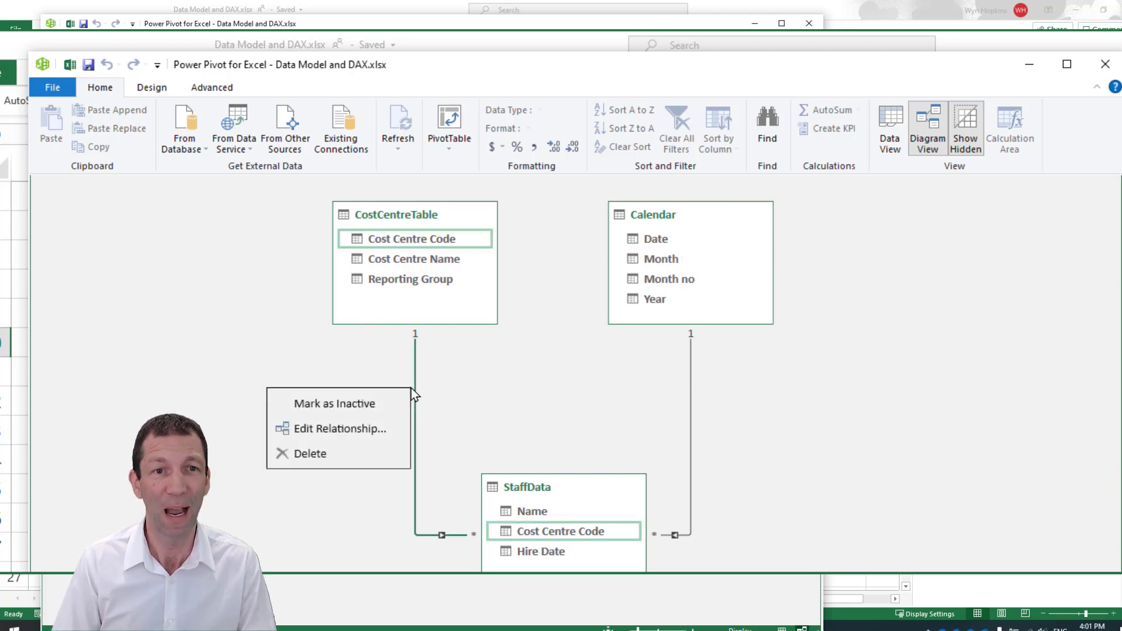
{"action": "left_click", "coordinate": [374, 454]}
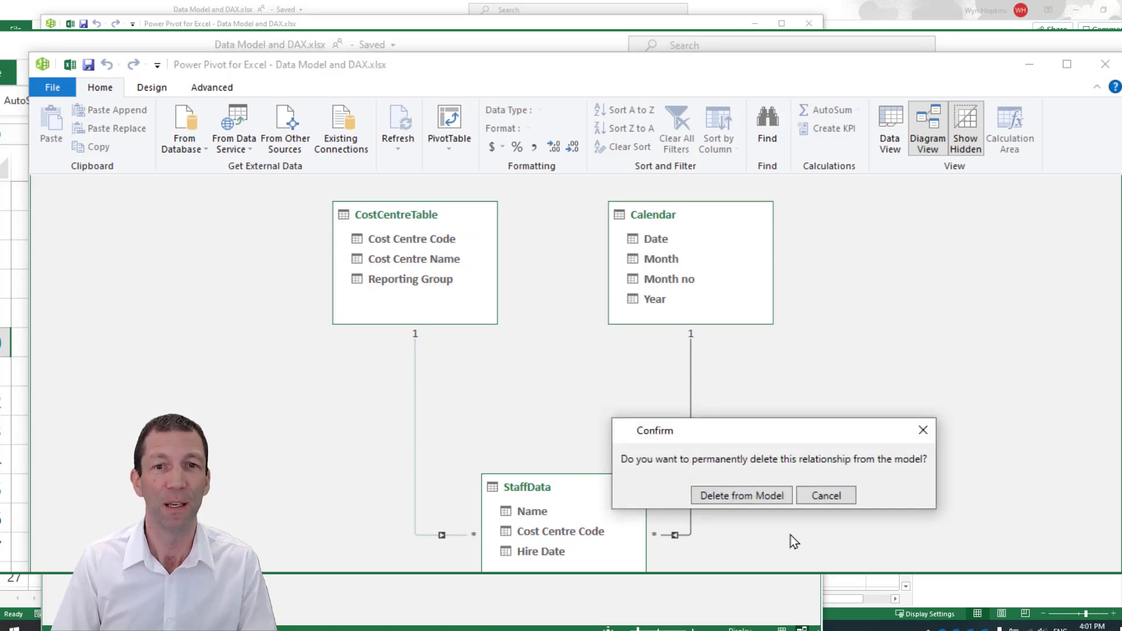
{"action": "left_click", "coordinate": [730, 501]}
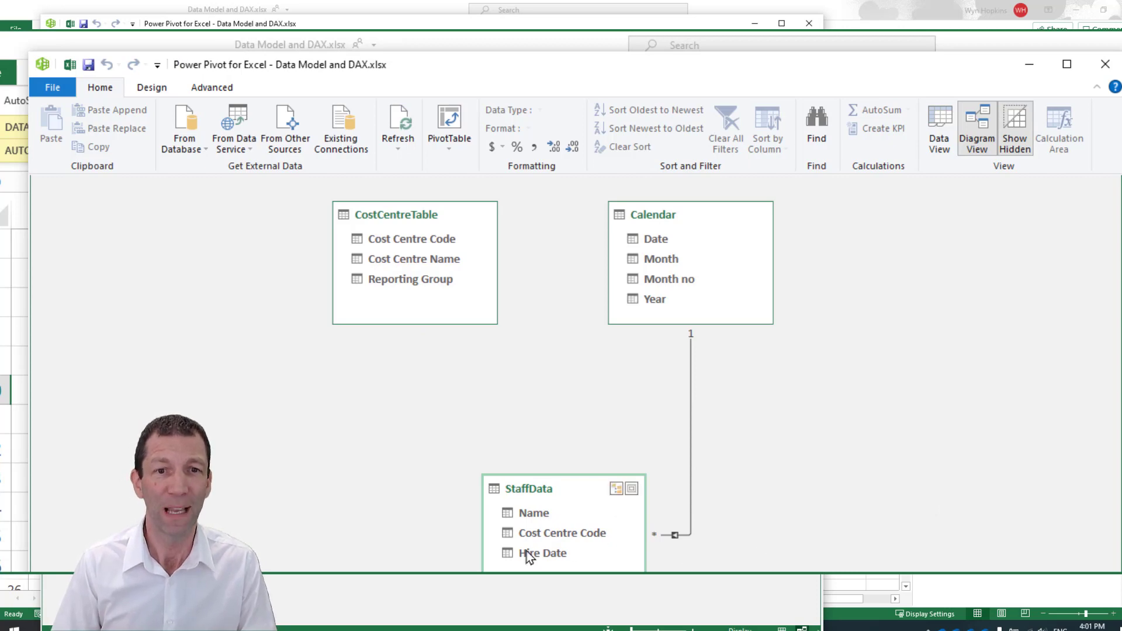
{"action": "left_click_drag", "start_coordinate": [532, 537], "coordinate": [426, 246]}
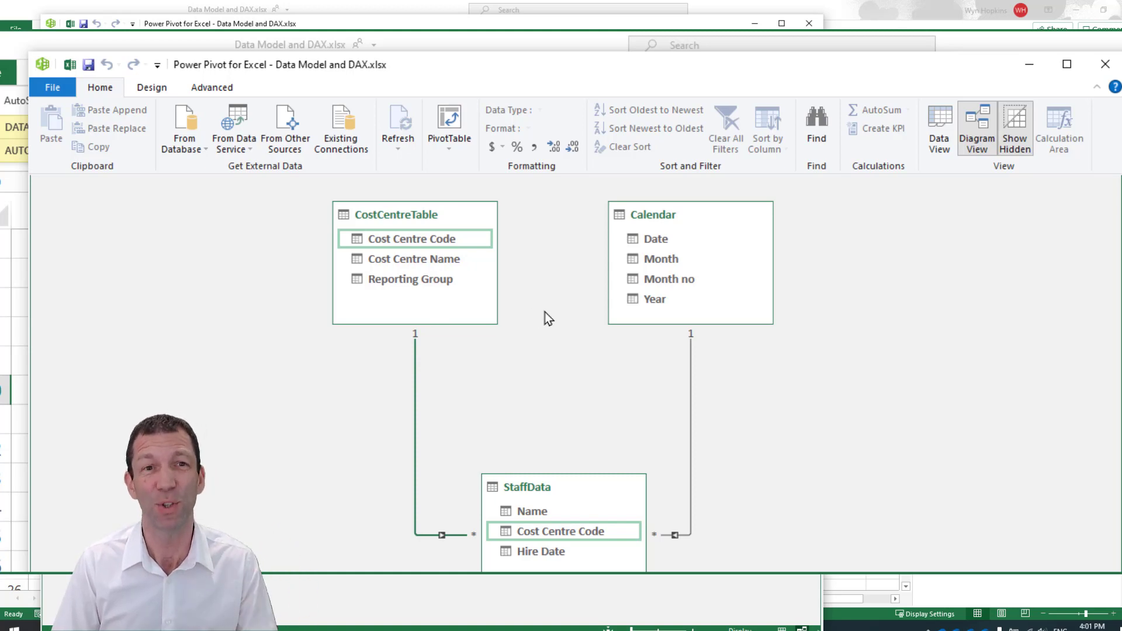
{"action": "left_click", "coordinate": [1113, 65]}
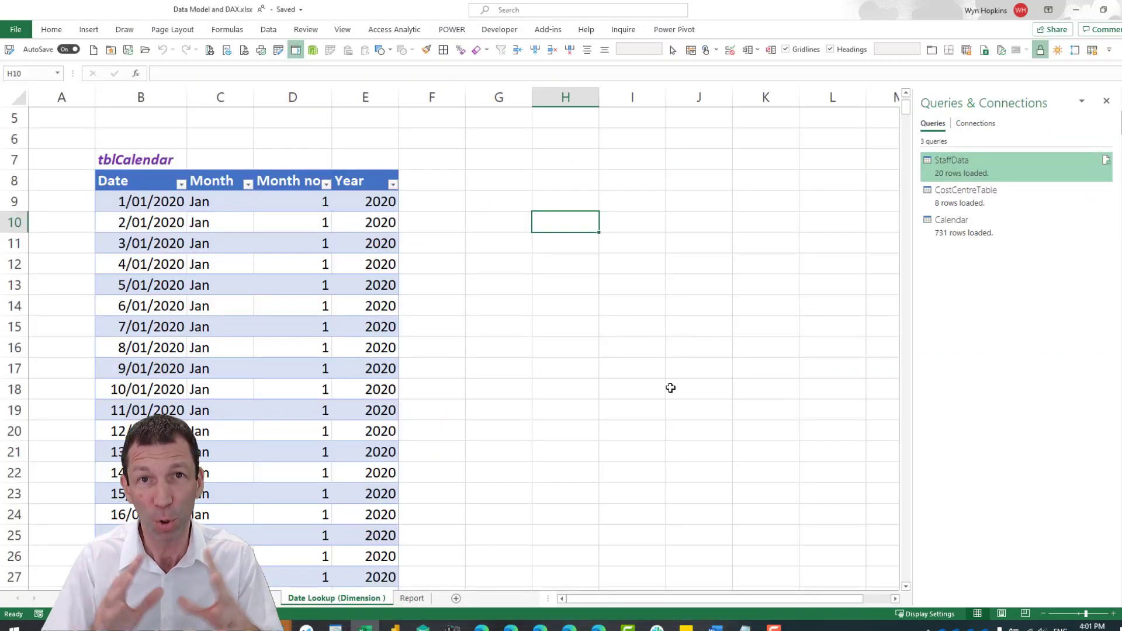
View the Report sheet's PivotTable, switch to the Data Model and DAX file in Power BI Desktop and examine its common data sources
{"action": "left_click", "coordinate": [412, 597]}
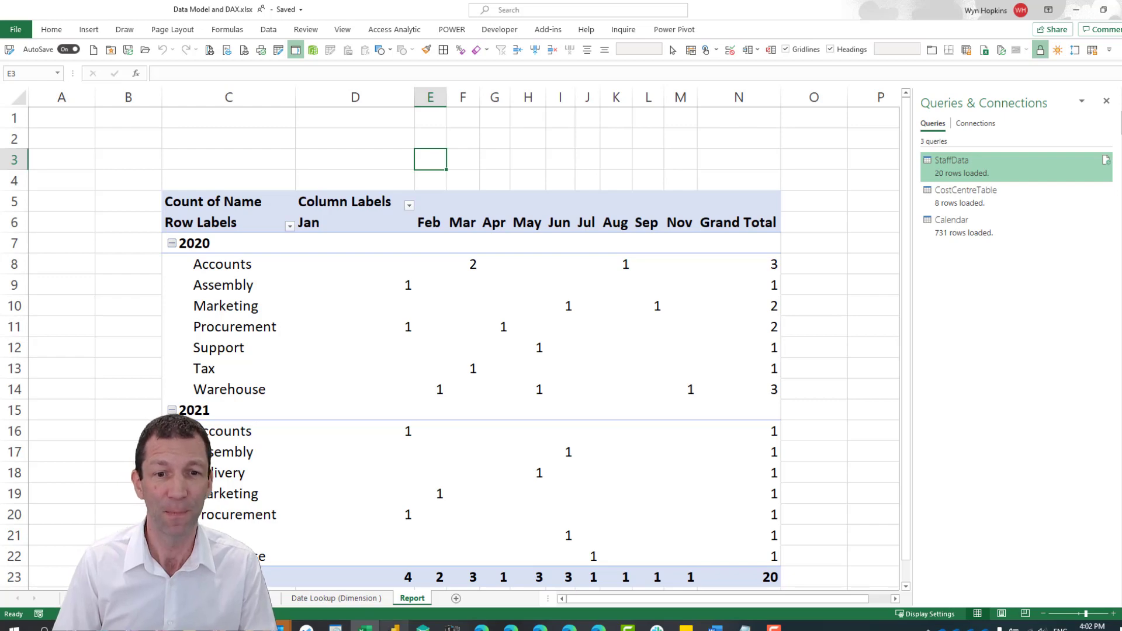
{"action": "left_click", "coordinate": [395, 626]}
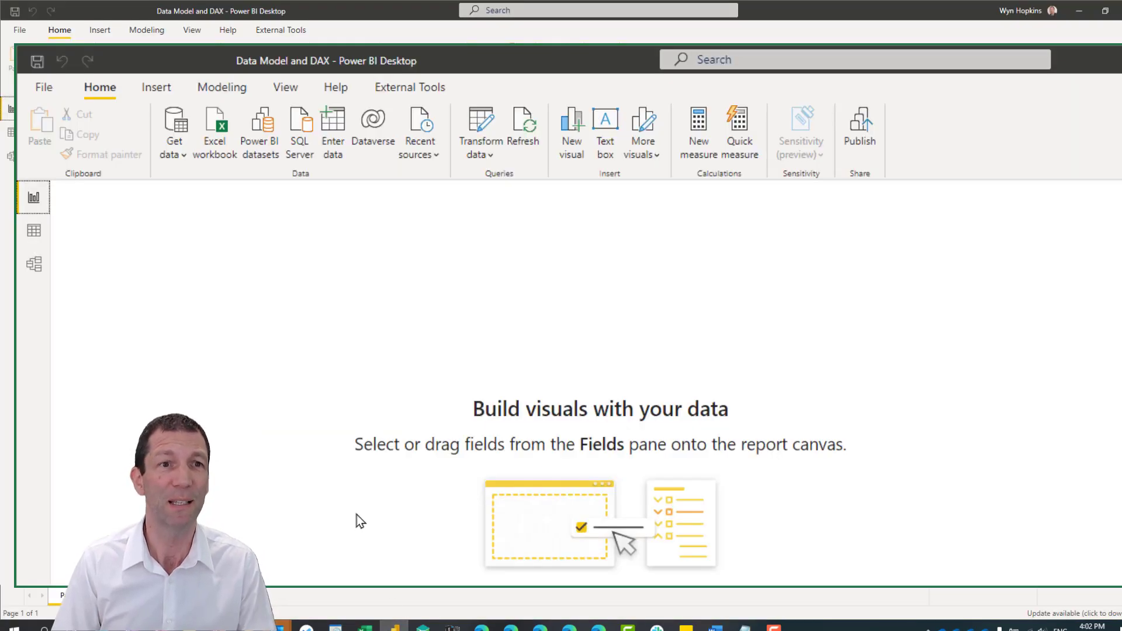
{"action": "left_click", "coordinate": [175, 155]}
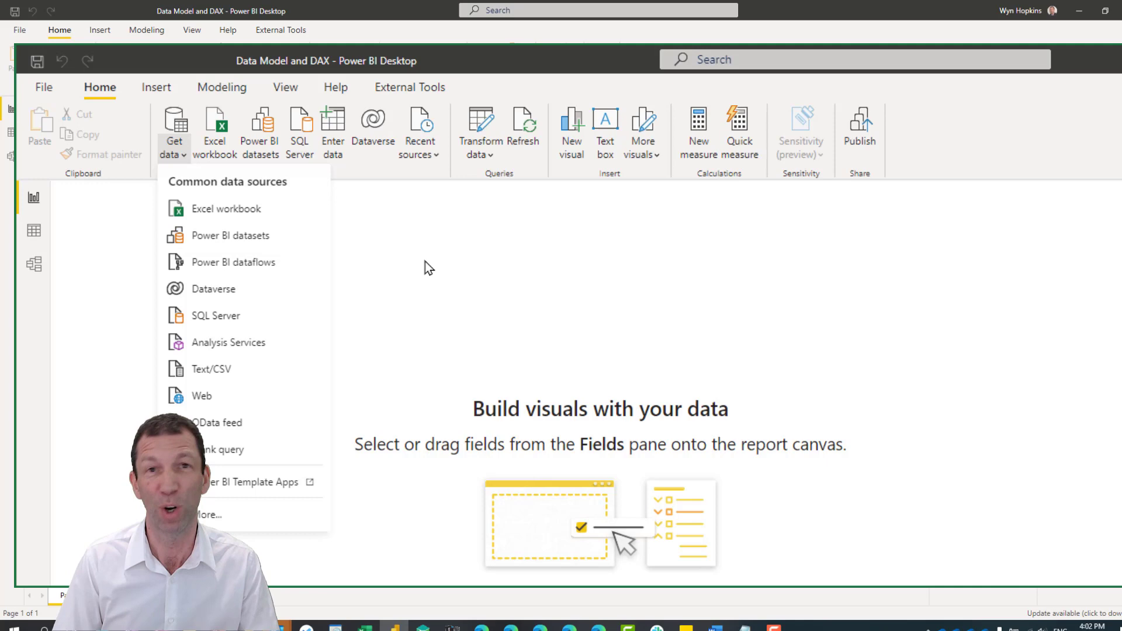
{"action": "left_click", "coordinate": [501, 295]}
In the Model view, relate StaffData's Hire Date to Calendar's Date and its Cost Centre Code to CostCentreTable's Cost Centre Code
{"action": "left_click", "coordinate": [41, 268]}
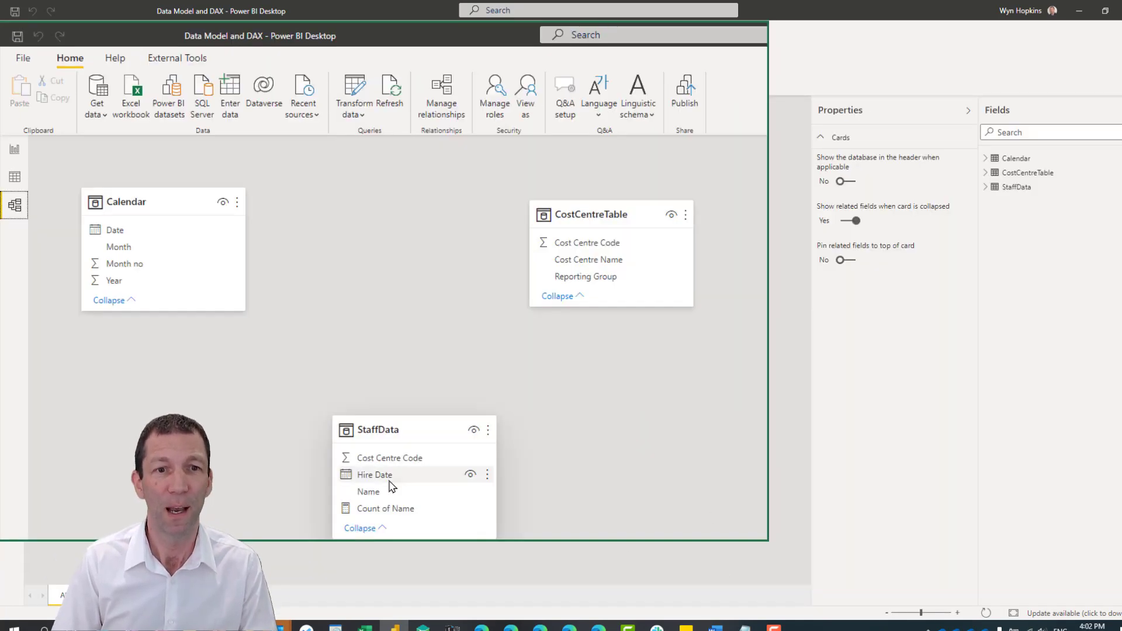
{"action": "left_click_drag", "start_coordinate": [390, 486], "coordinate": [130, 232]}
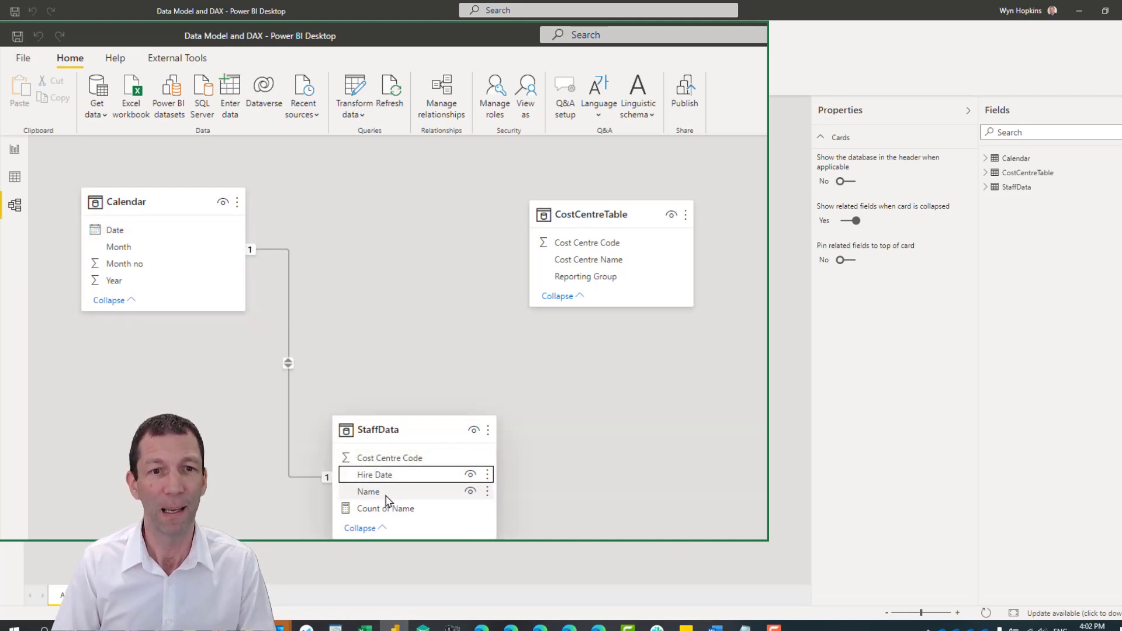
{"action": "left_click_drag", "start_coordinate": [378, 464], "coordinate": [617, 255]}
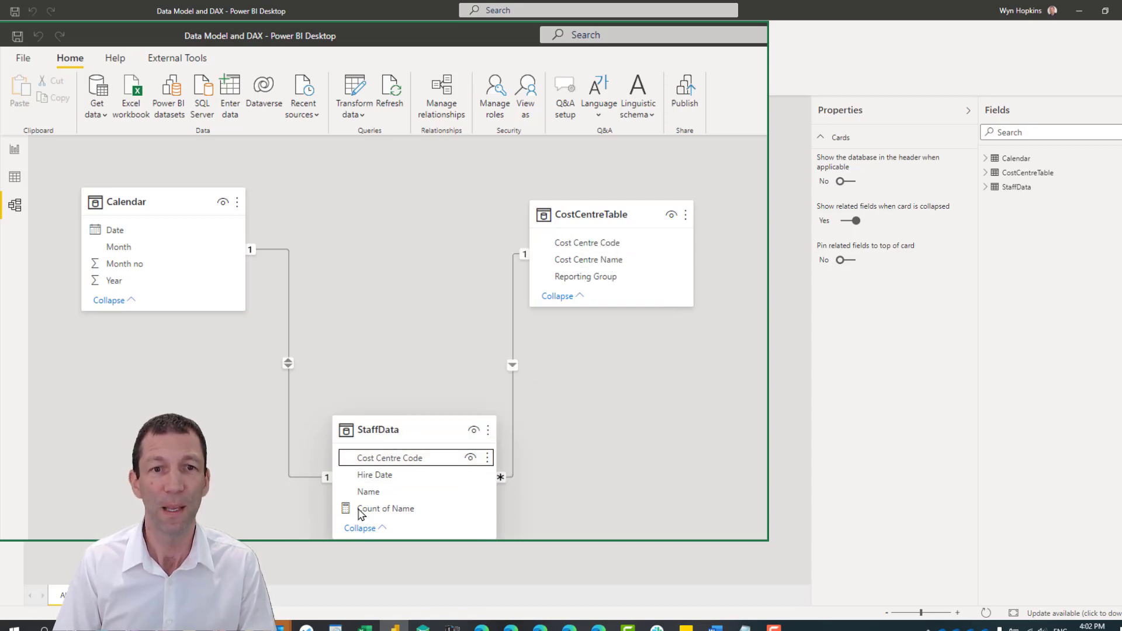
Add a matrix to the report page with StaffData's Name as its value, summarised as a count
{"action": "left_click", "coordinate": [15, 151]}
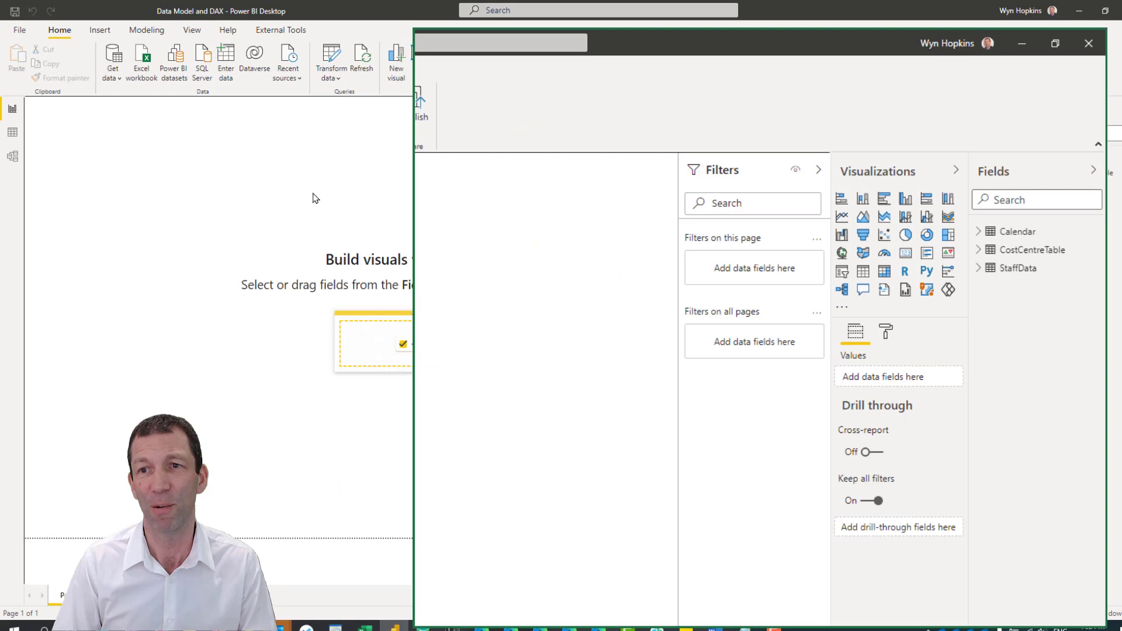
{"action": "left_click", "coordinate": [980, 270]}
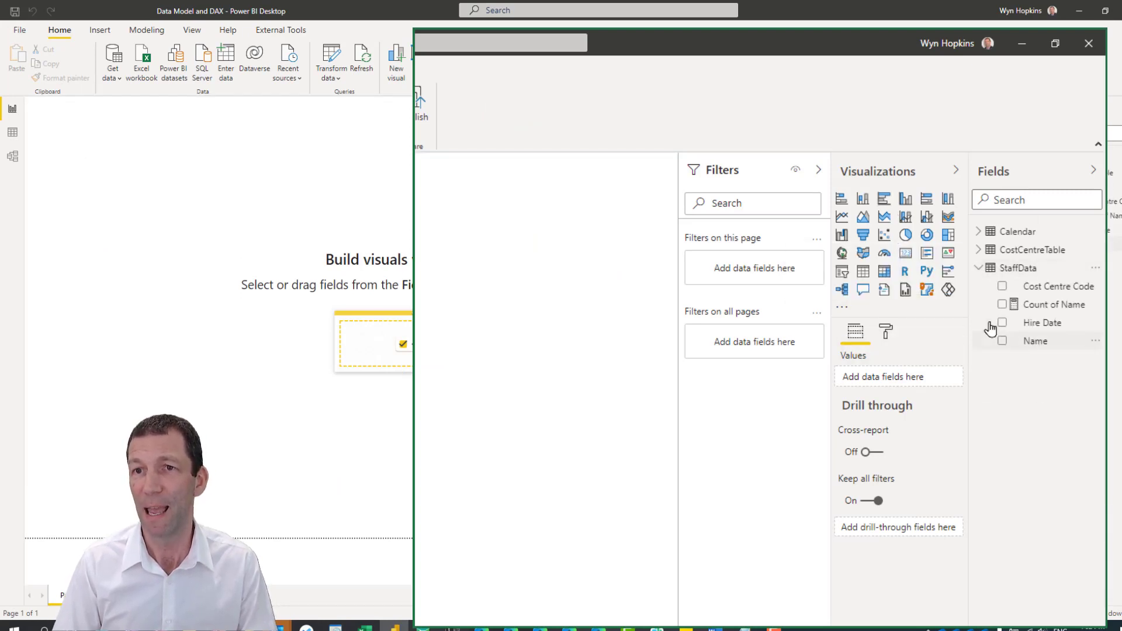
{"action": "left_click", "coordinate": [884, 271]}
{"action": "left_click_drag", "start_coordinate": [1046, 346], "coordinate": [919, 473]}
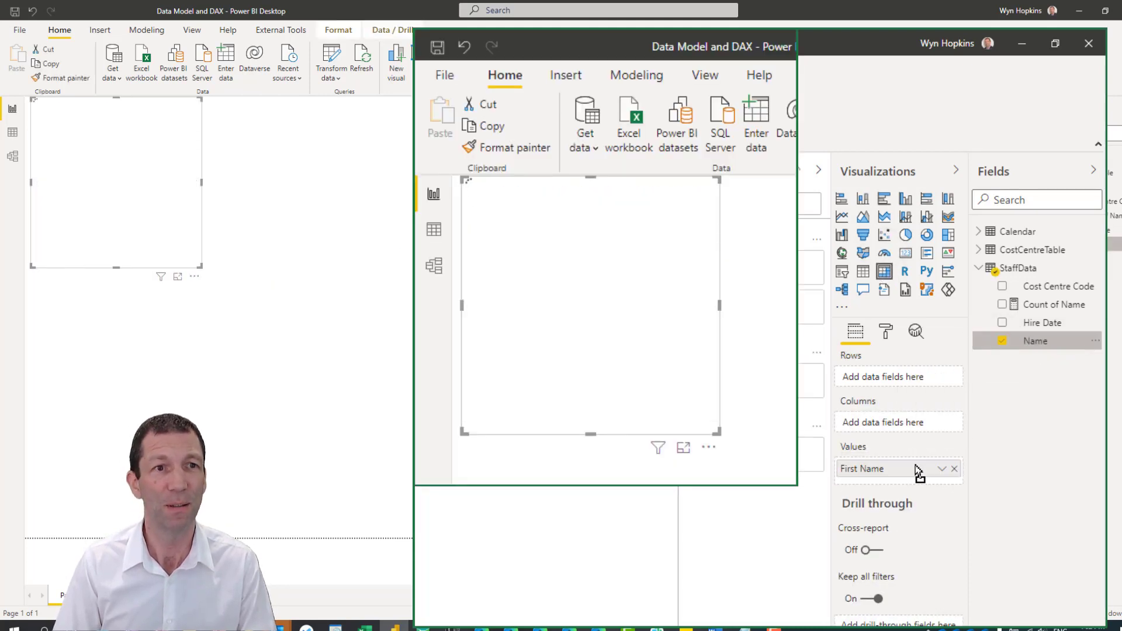
{"action": "left_click", "coordinate": [979, 232]}
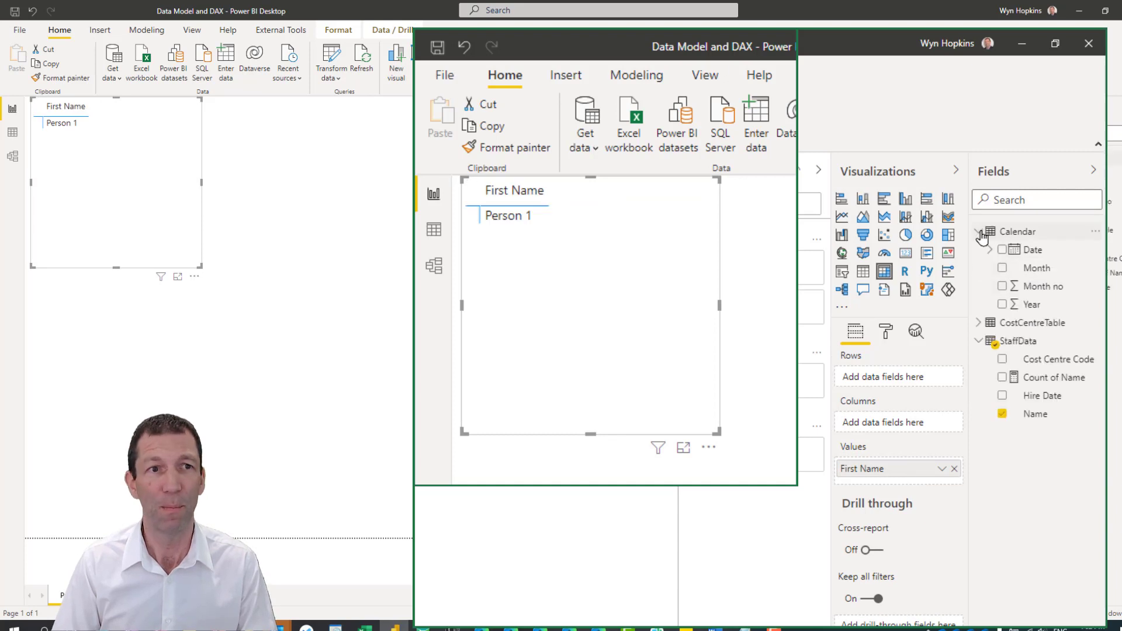
{"action": "left_click", "coordinate": [941, 472]}
{"action": "left_click", "coordinate": [828, 614]}
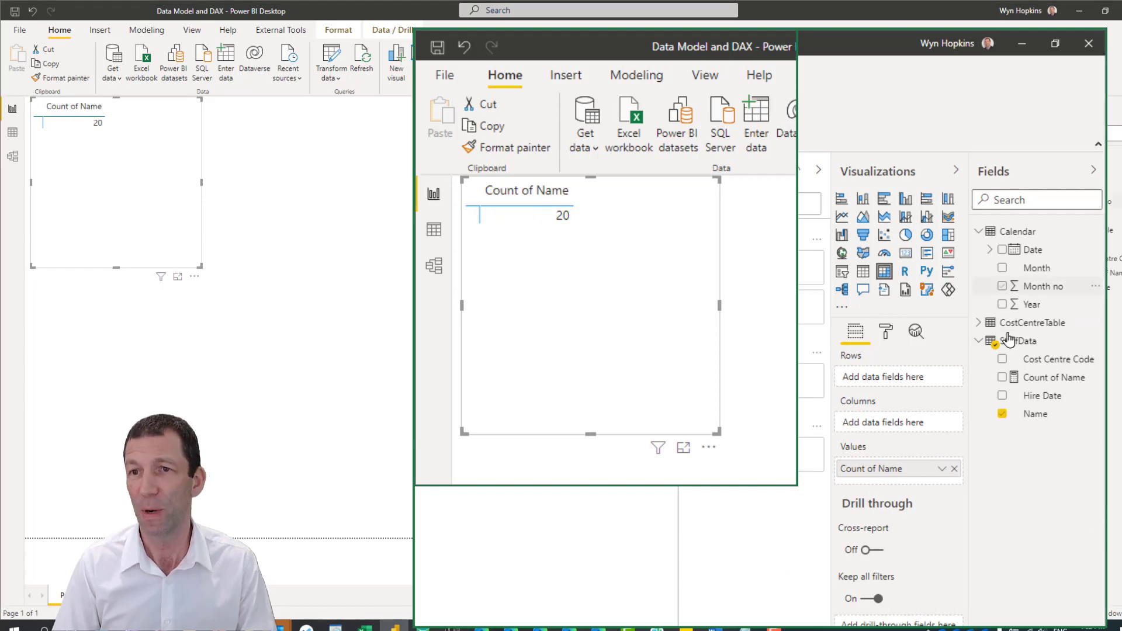
Put Cost Centre Name in the matrix's rows and Calendar Month in its columns, and enlarge the matrix to fit all months
{"action": "left_click", "coordinate": [978, 323]}
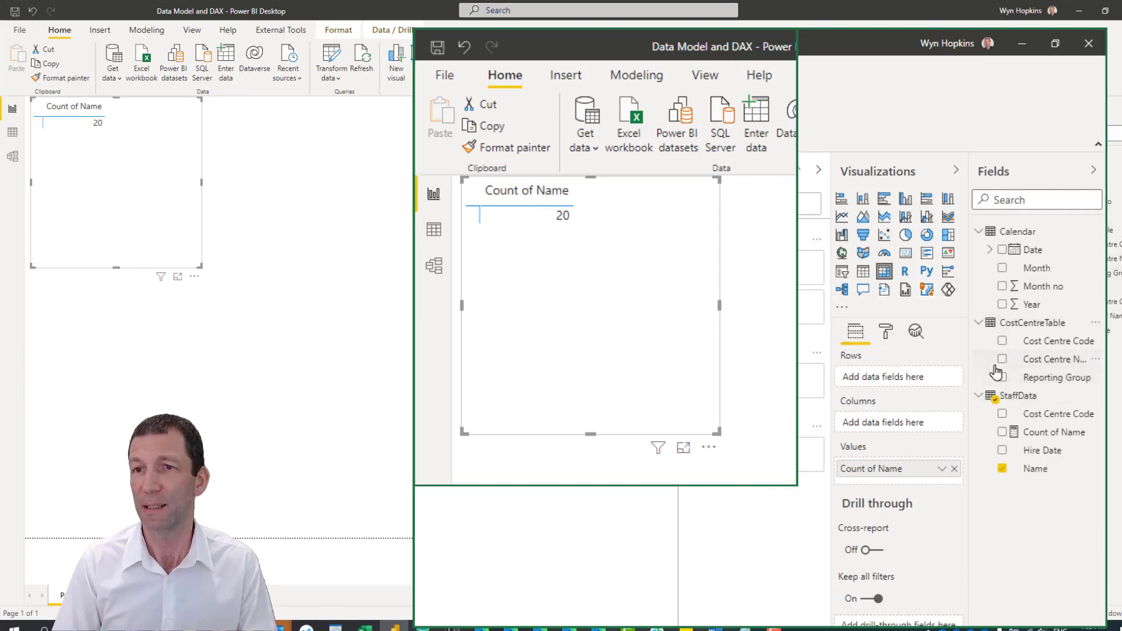
{"action": "left_click_drag", "start_coordinate": [1002, 360], "coordinate": [1006, 364]}
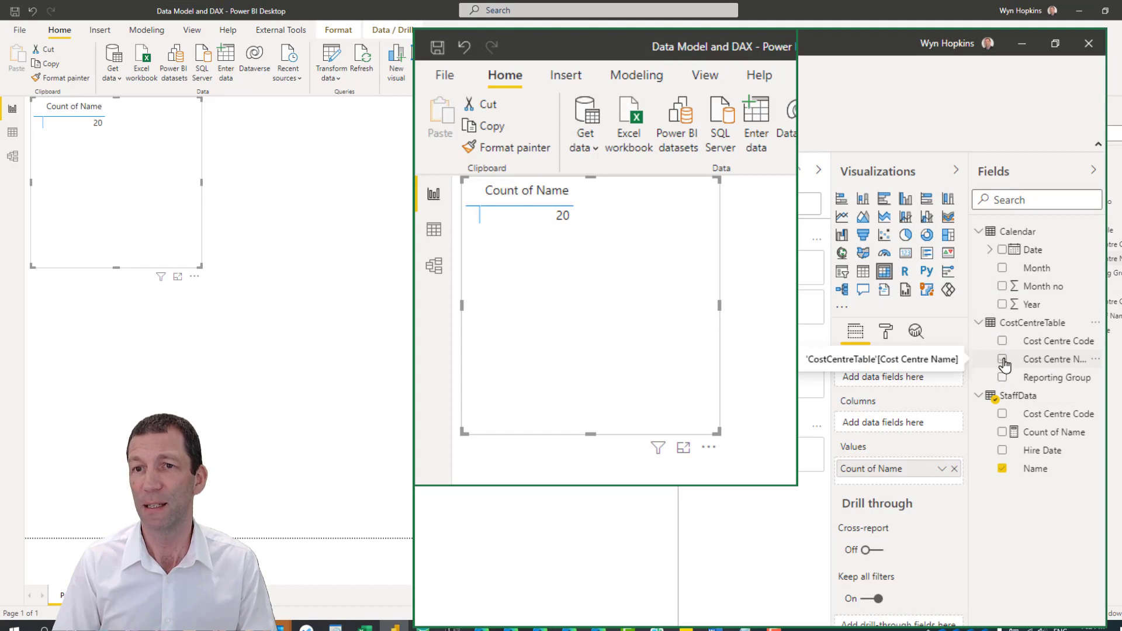
{"action": "left_click", "coordinate": [1002, 360]}
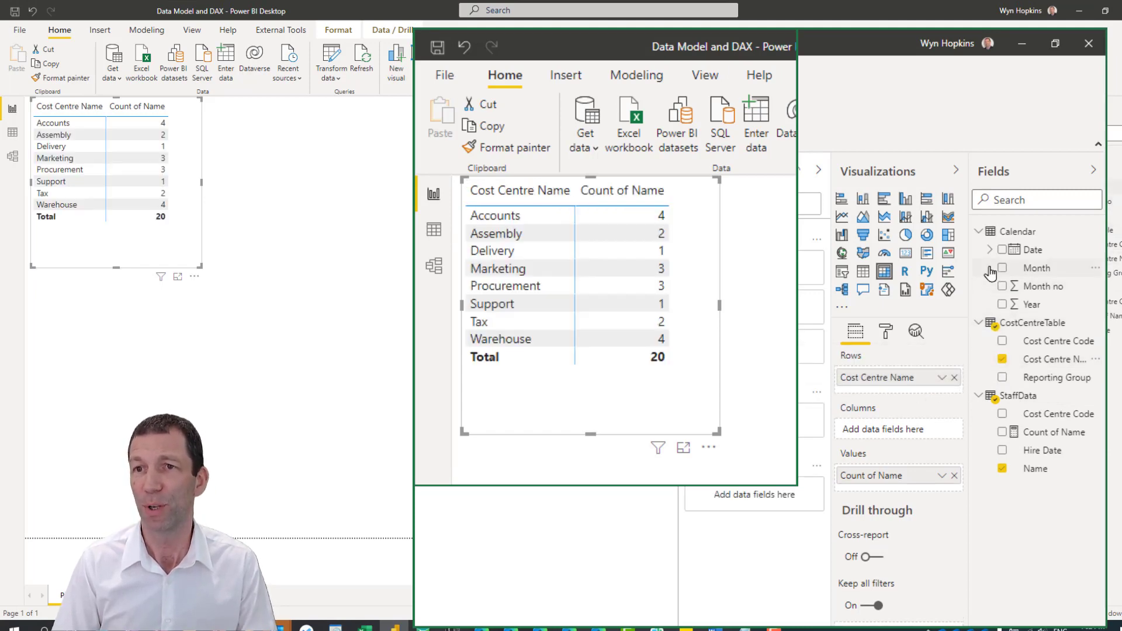
{"action": "left_click_drag", "start_coordinate": [1024, 269], "coordinate": [899, 432]}
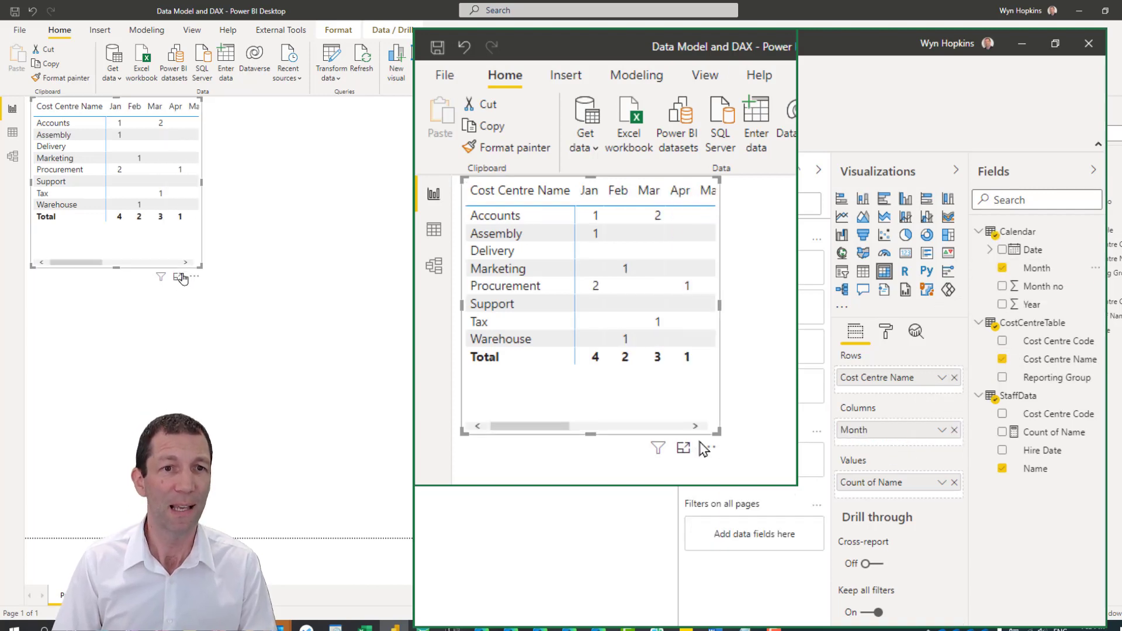
{"action": "left_click_drag", "start_coordinate": [202, 267], "coordinate": [472, 333]}
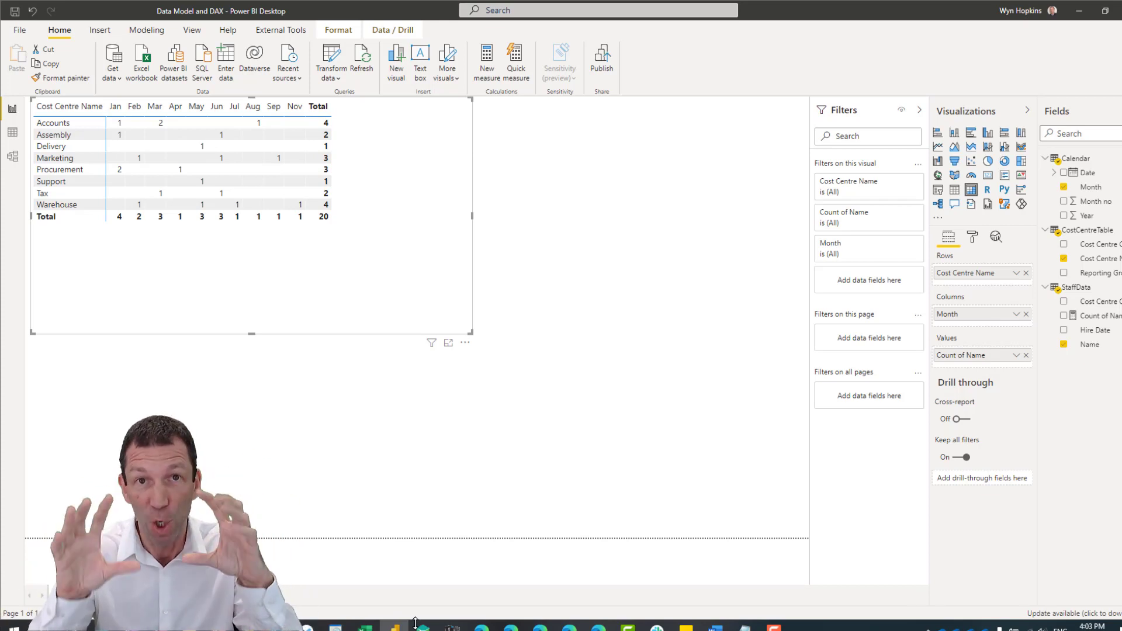
In the Model view, move the StaffData table further down below the Calendar and CostCentreTable tables
{"action": "left_click", "coordinate": [12, 156]}
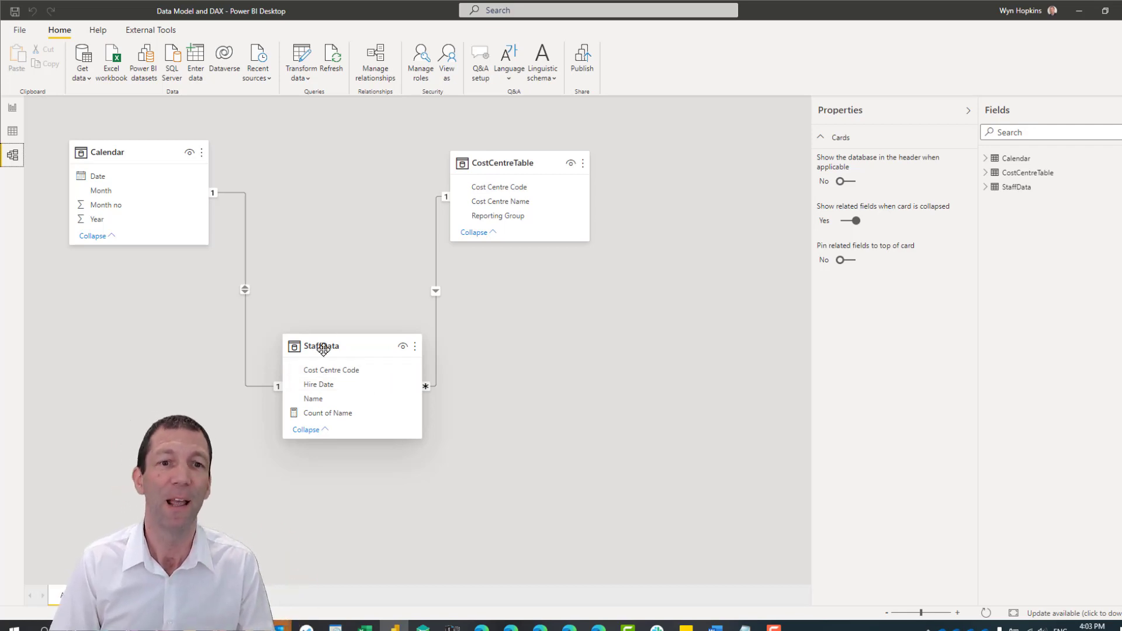
{"action": "left_click_drag", "start_coordinate": [322, 346], "coordinate": [318, 384]}
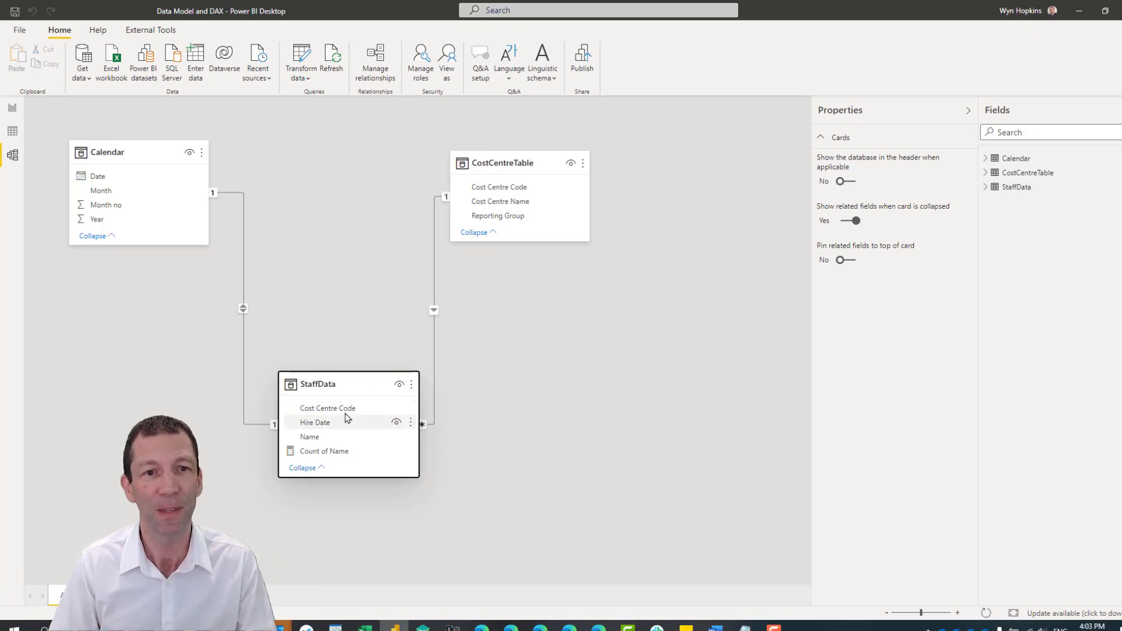
Switch to the Data Model and DAX.xlsx workbook in Excel, select a cell in the PivotTable and close the Queries & Connections pane
{"action": "mouse_move", "coordinate": [336, 389]}
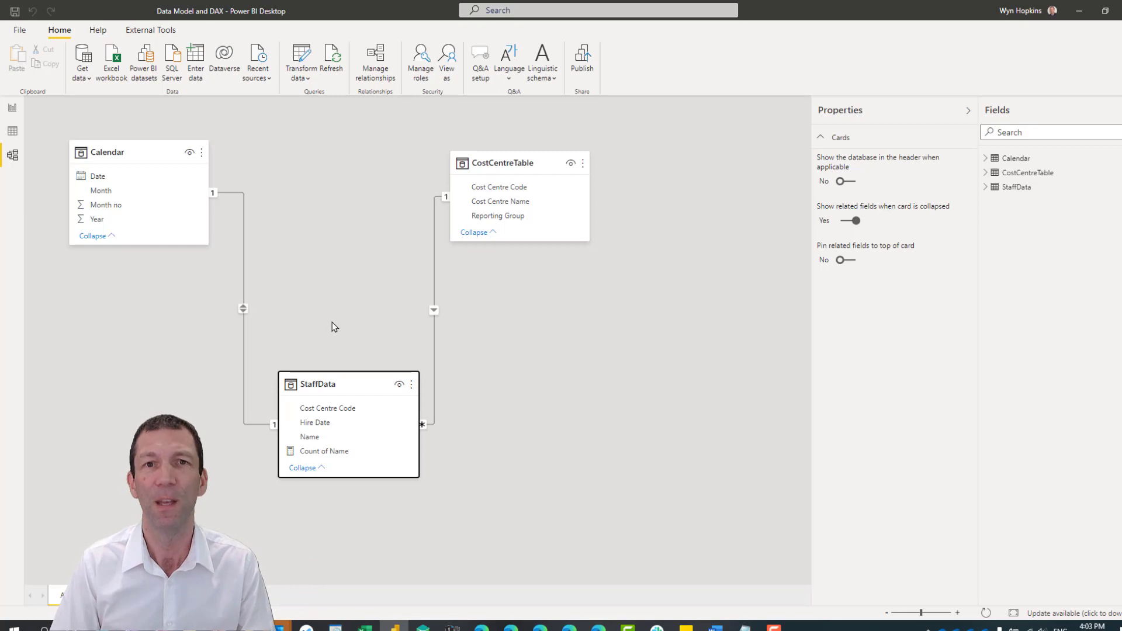
{"action": "mouse_move", "coordinate": [364, 626]}
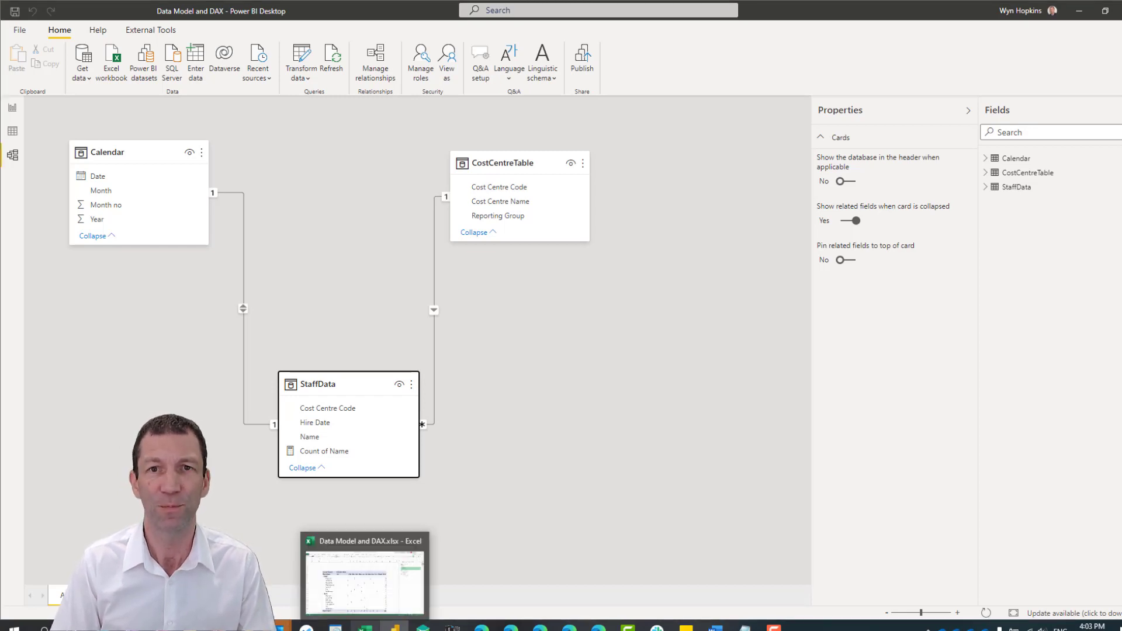
{"action": "left_click", "coordinate": [368, 575]}
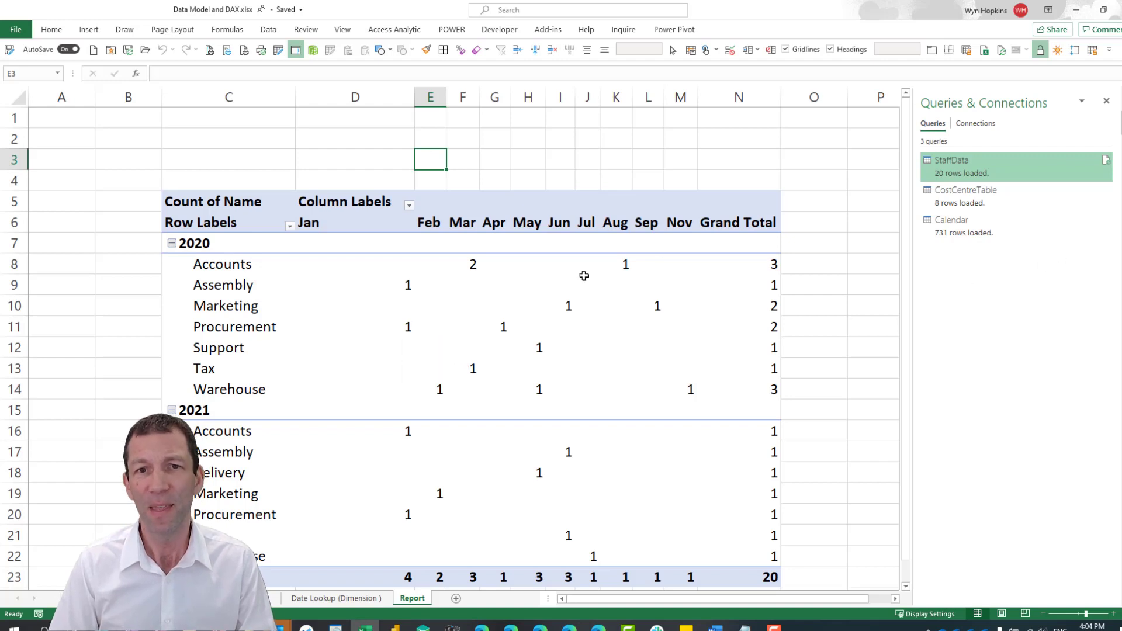
{"action": "left_click", "coordinate": [578, 273]}
{"action": "left_click", "coordinate": [1106, 100]}
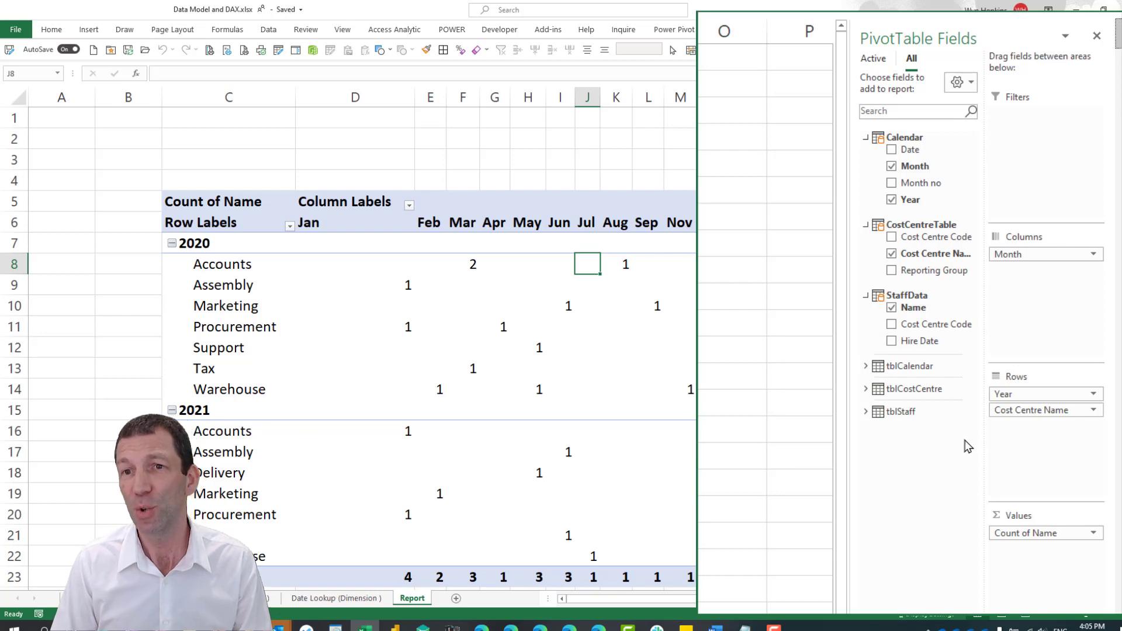
Examine the commands for adding a new measure, both on the StaffData table and in Power Pivot
{"action": "right_click", "coordinate": [906, 296]}
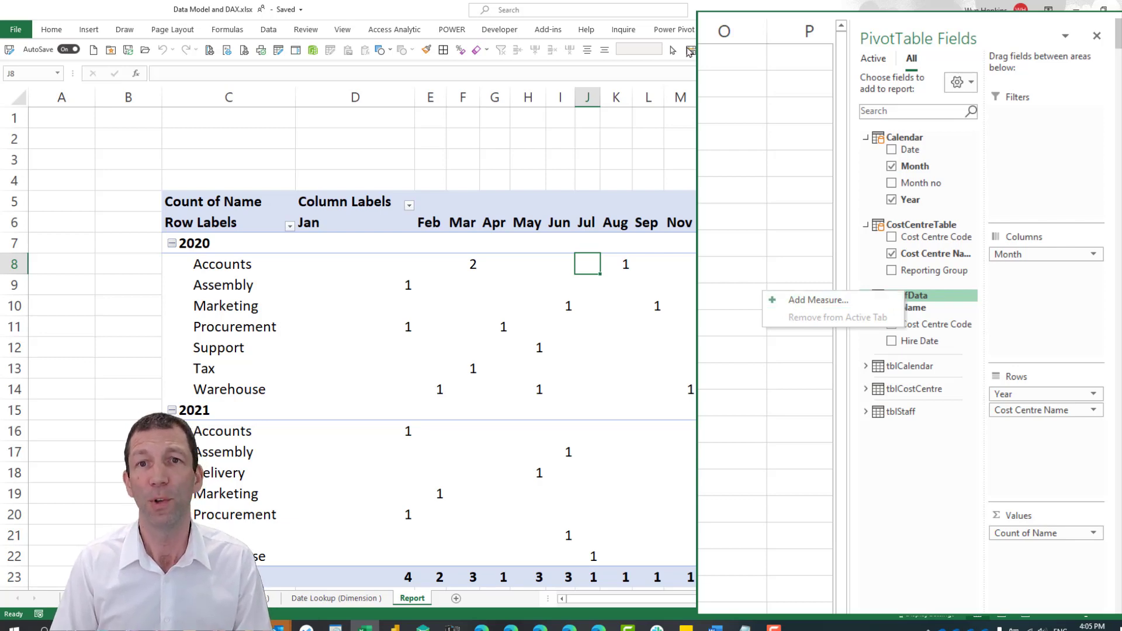
{"action": "left_click", "coordinate": [679, 30]}
{"action": "double_click", "coordinate": [869, 24]}
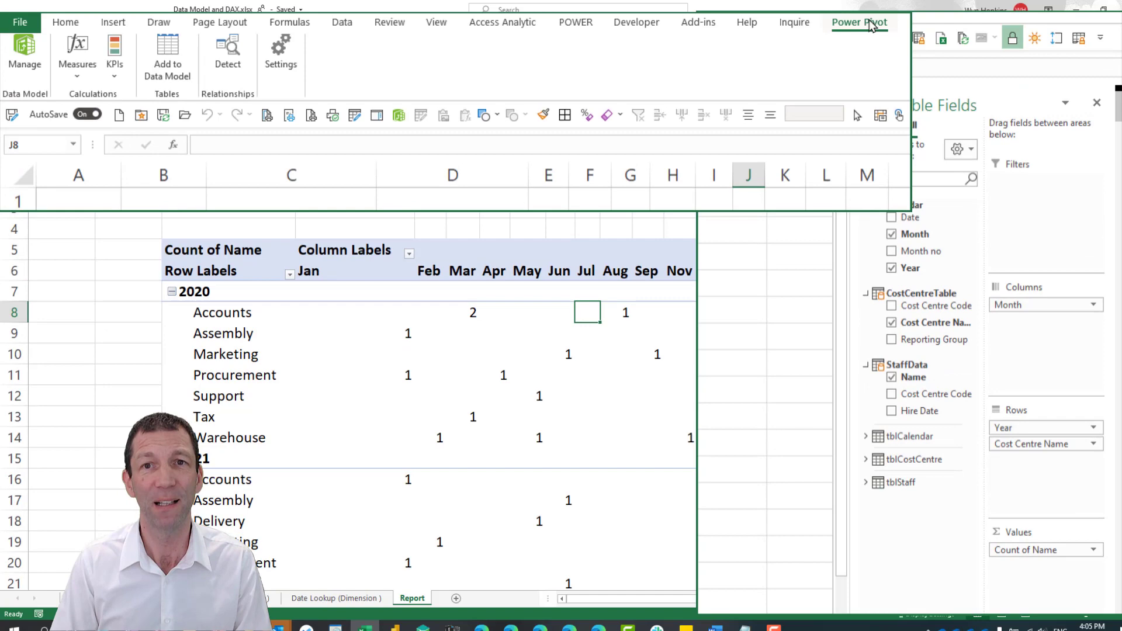
{"action": "left_click", "coordinate": [77, 73]}
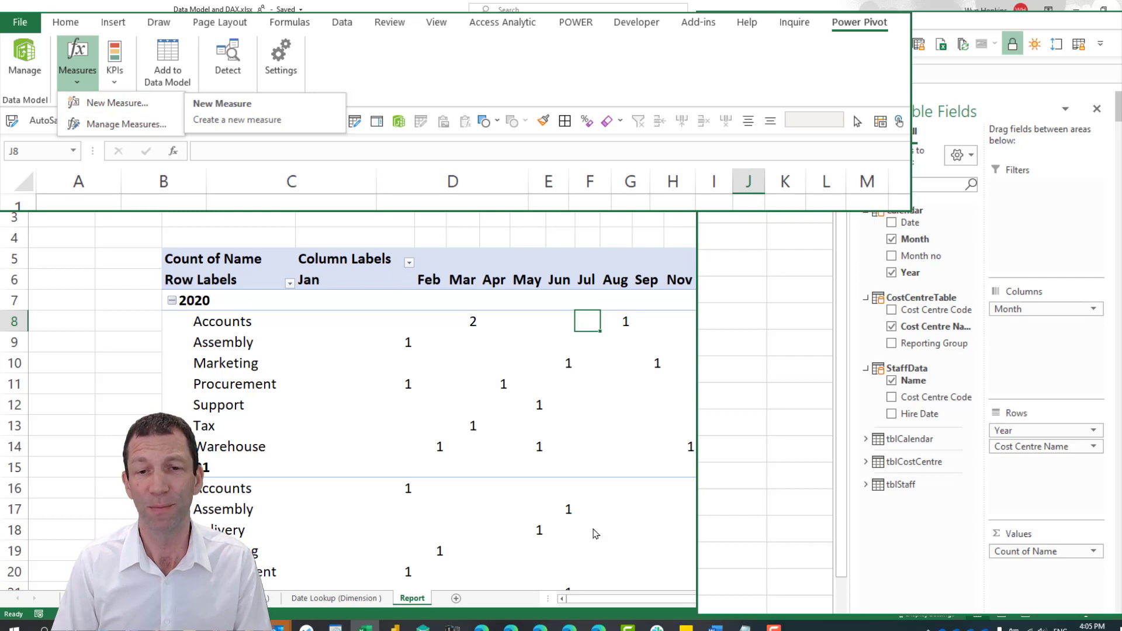
{"action": "left_click", "coordinate": [111, 103]}
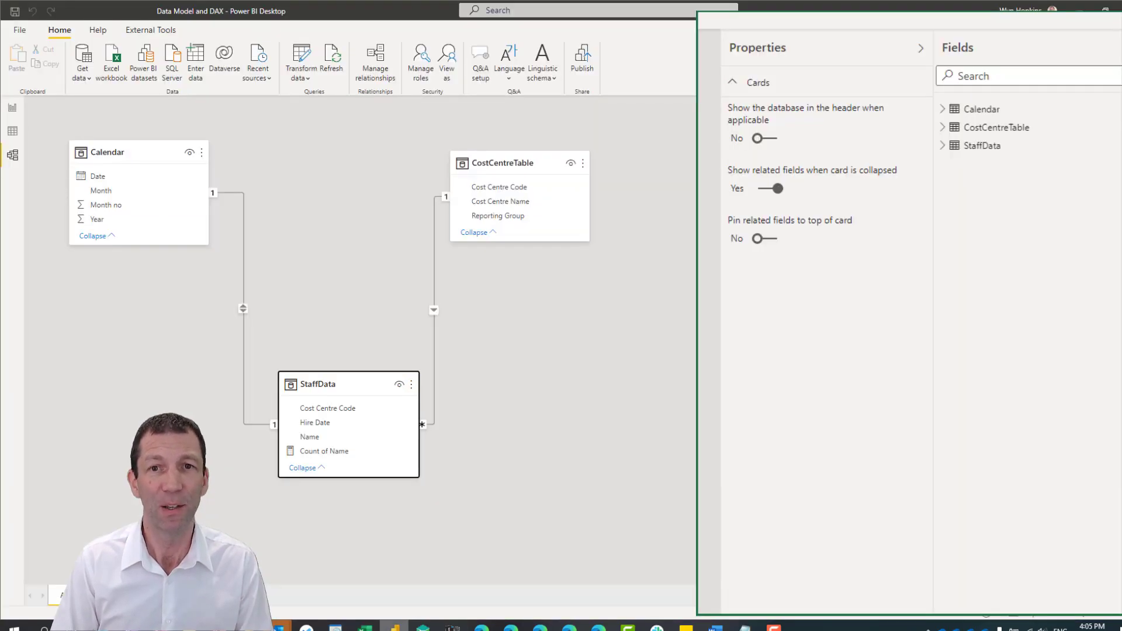
In the Power BI report view, create a new measure in the StaffData table named Number of Staff
{"action": "left_click", "coordinate": [13, 109]}
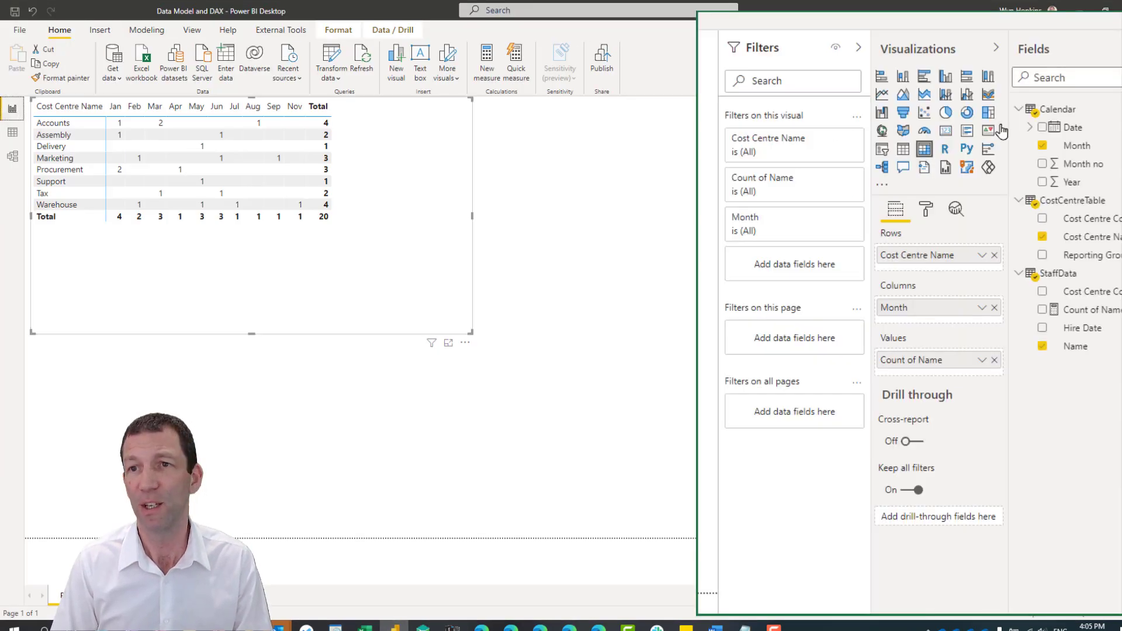
{"action": "right_click", "coordinate": [1065, 275]}
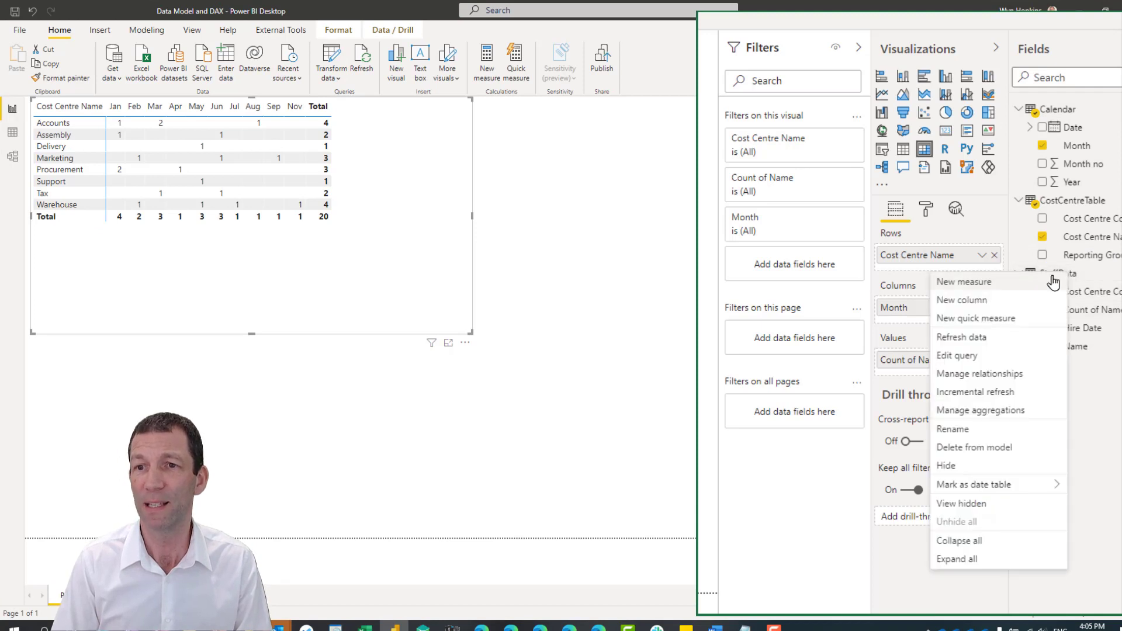
{"action": "left_click", "coordinate": [986, 284]}
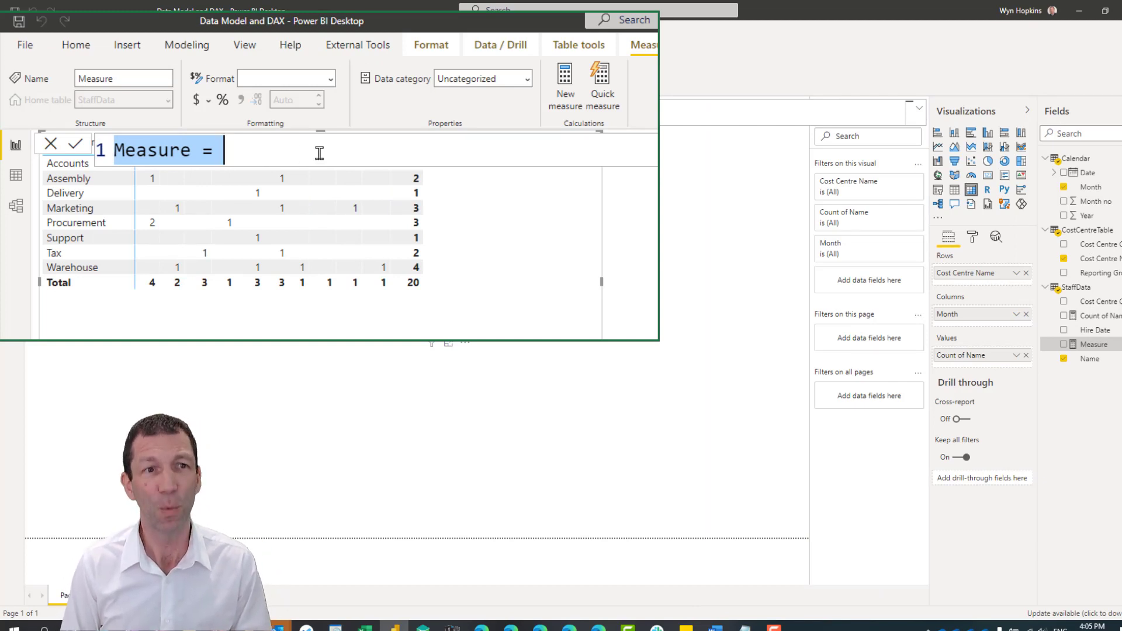
{"action": "type", "text": "Number of SD"}
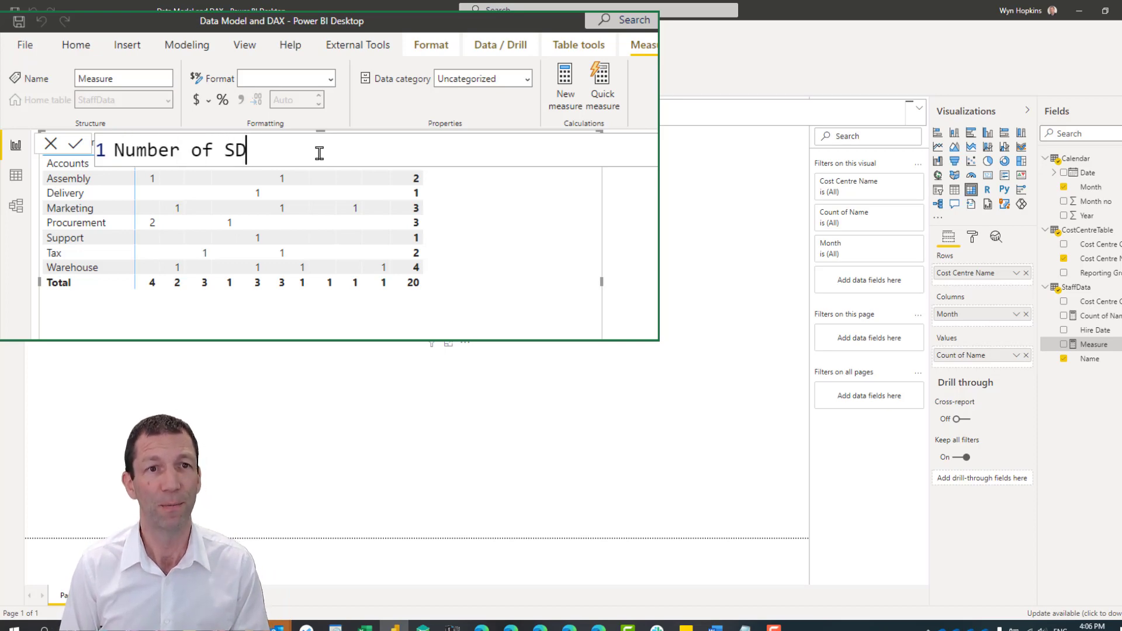
{"action": "key", "text": "BackSpace"}
{"action": "type", "text": "taff "}
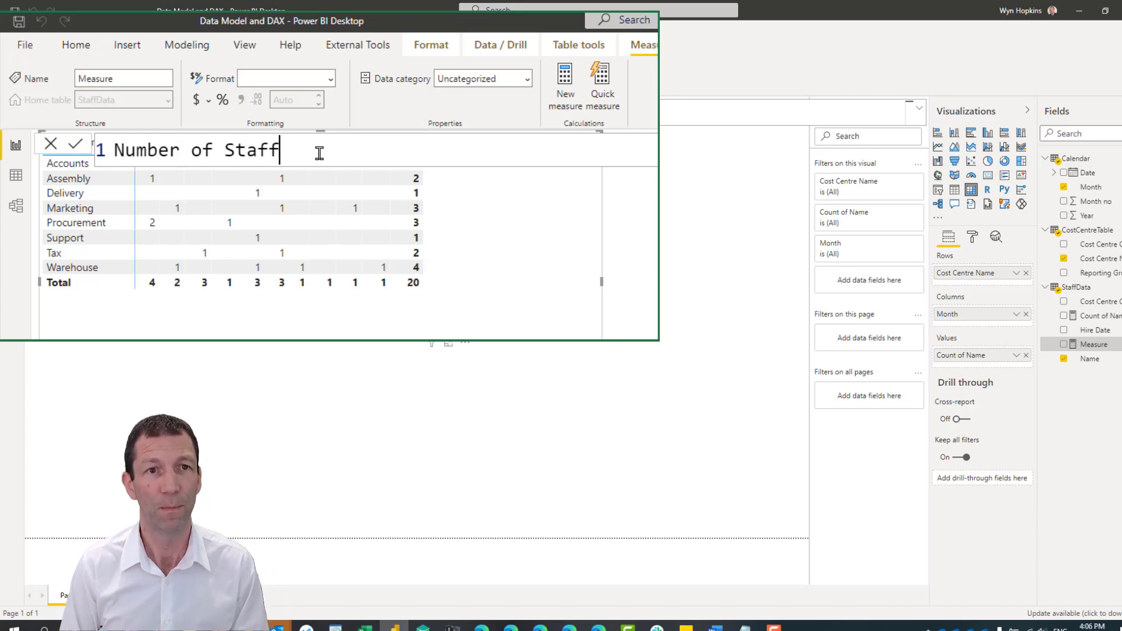
Define the Number of Staff measure as COUNTROWS( StaffData ) and commit the formula
{"action": "type", "text": "= COUNTRO"}
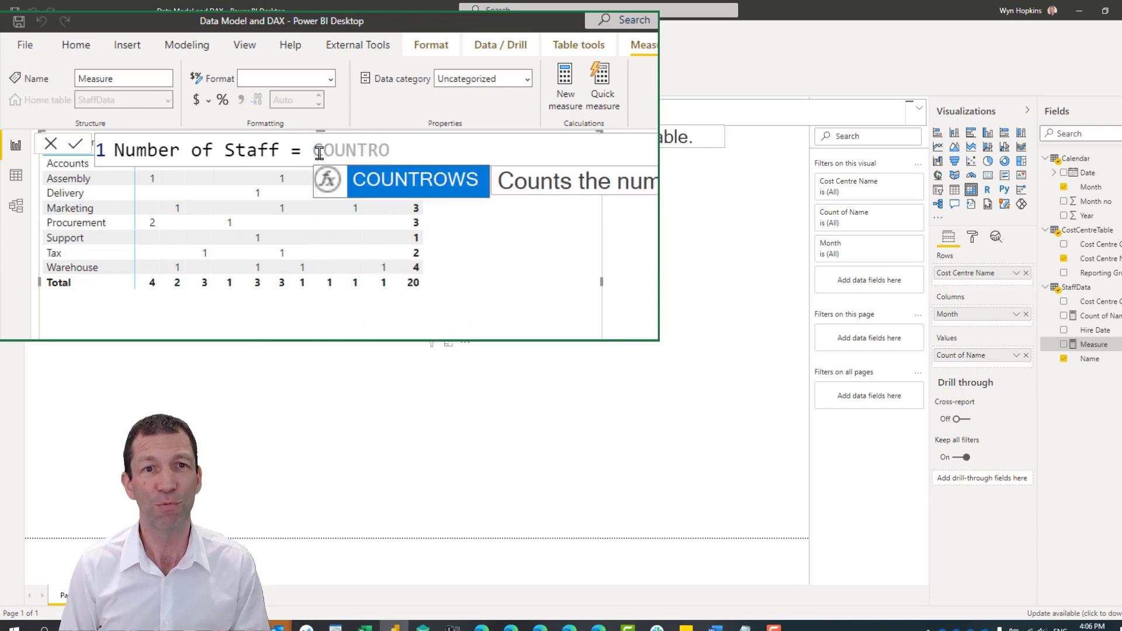
{"action": "key", "text": "Tab"}
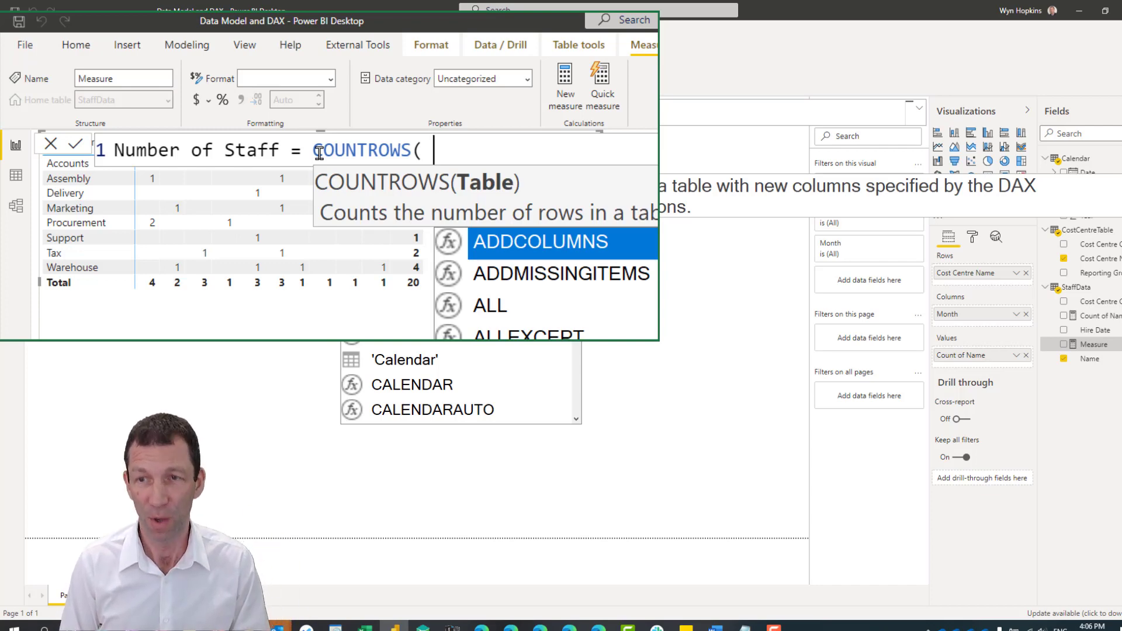
{"action": "type", "text": "St"}
{"action": "key", "text": "Tab"}
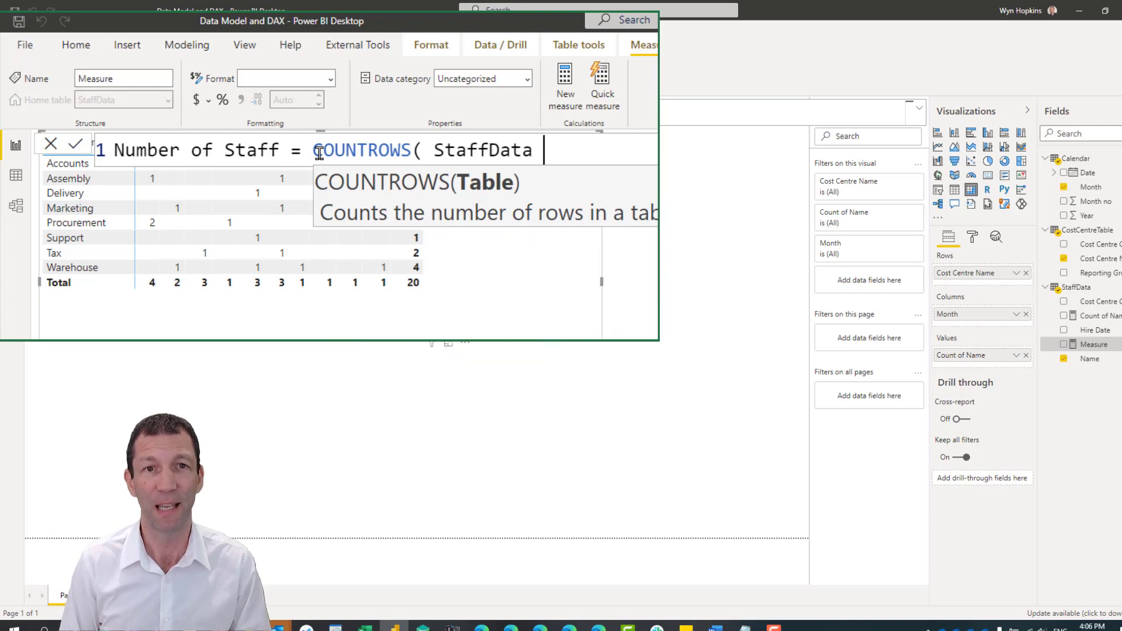
{"action": "type", "text": ")"}
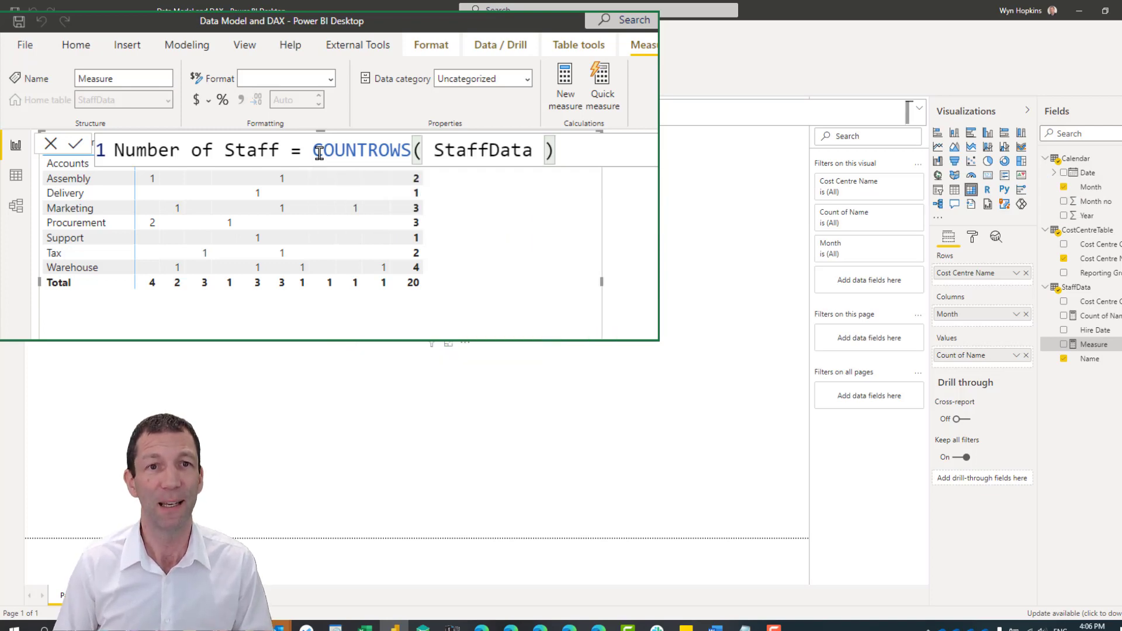
{"action": "key", "text": "Return"}
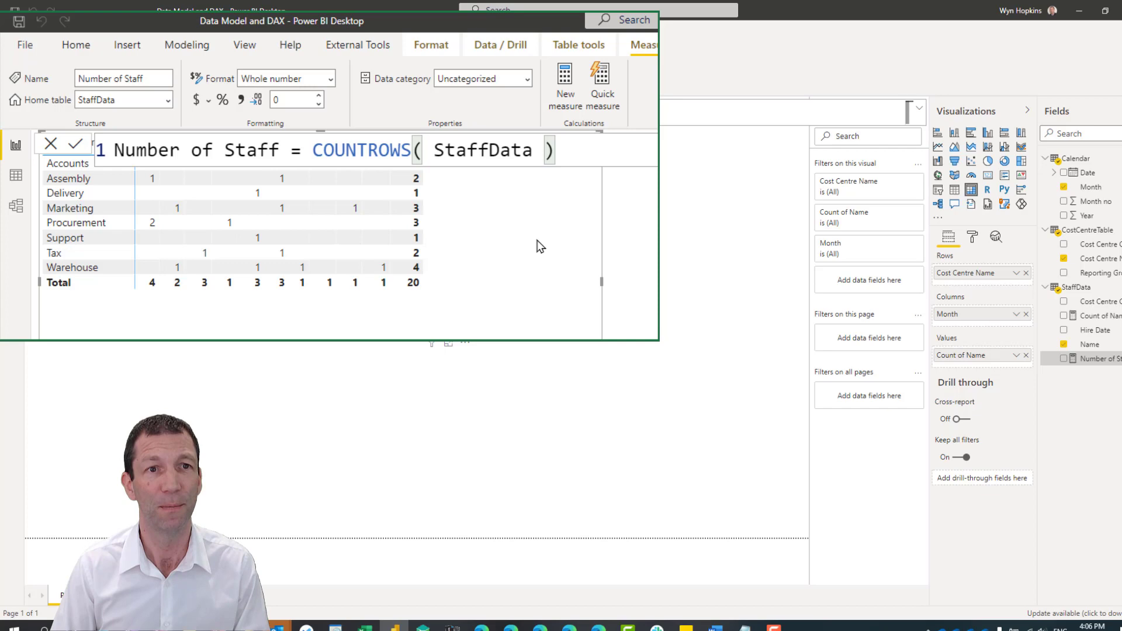
Add a card visual showing Number of Staff, then place it beside the matrix and shrink it clear of the matrix
{"action": "left_click", "coordinate": [601, 176]}
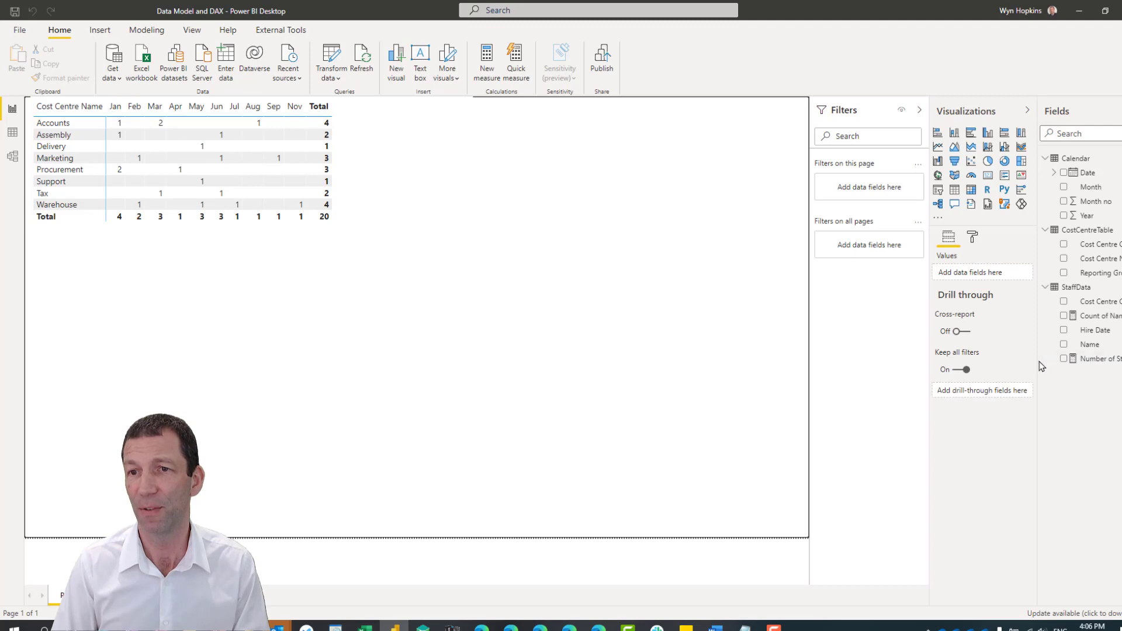
{"action": "left_click", "coordinate": [1008, 361]}
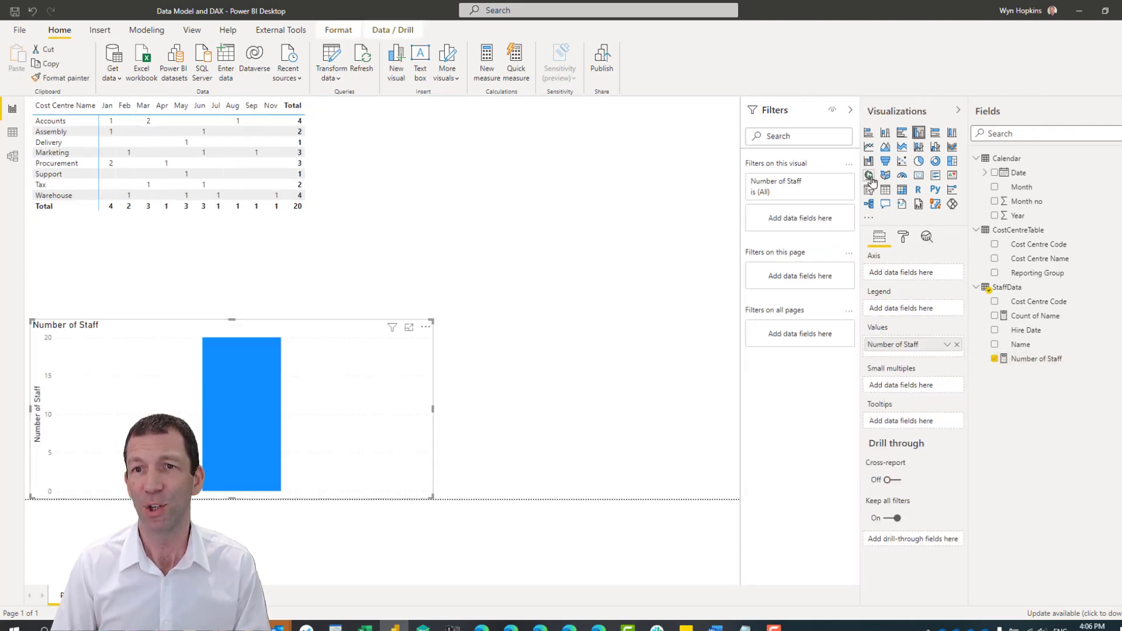
{"action": "left_click", "coordinate": [918, 174]}
{"action": "left_click_drag", "start_coordinate": [360, 416], "coordinate": [529, 233]}
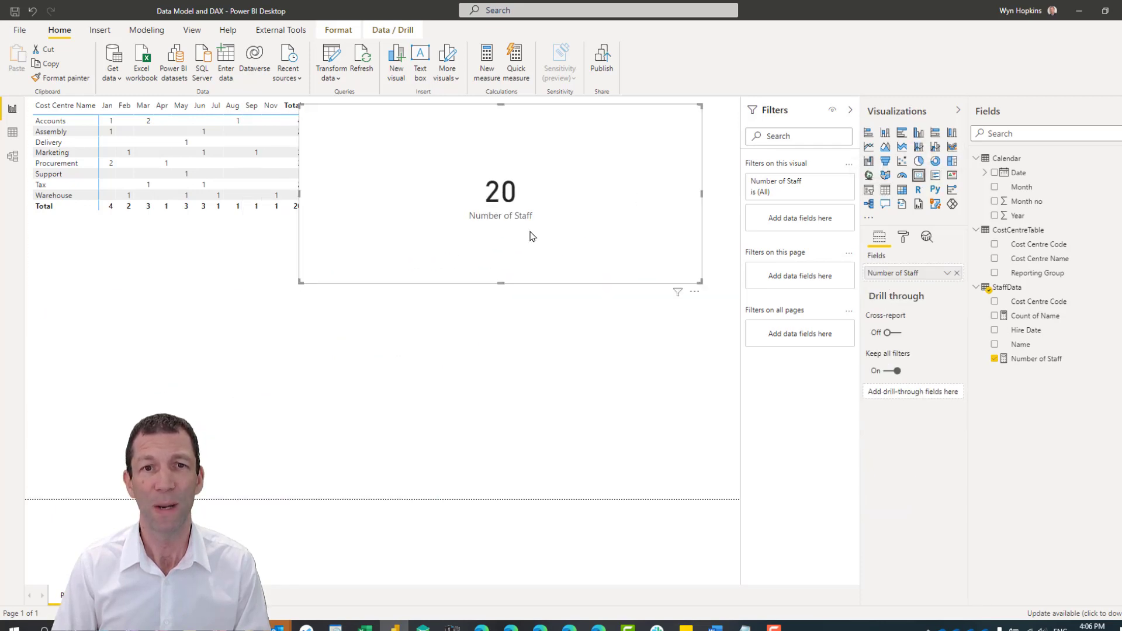
{"action": "left_click_drag", "start_coordinate": [301, 281], "coordinate": [434, 235]}
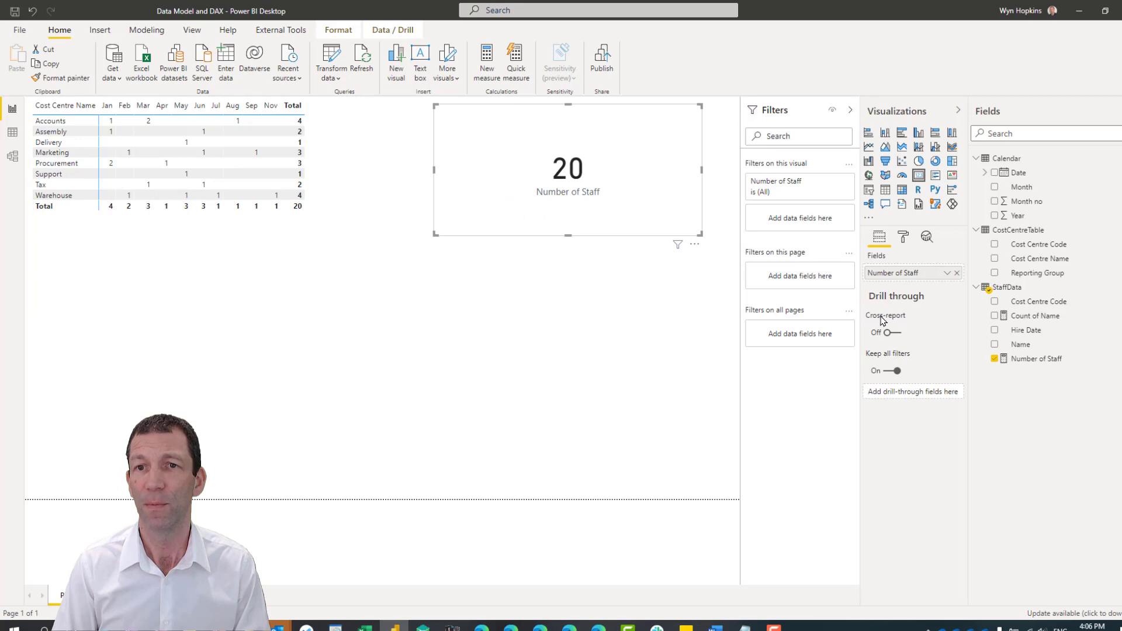
Convert the Number of Staff card to a table visual and display the measure's formula
{"action": "left_click", "coordinate": [886, 190]}
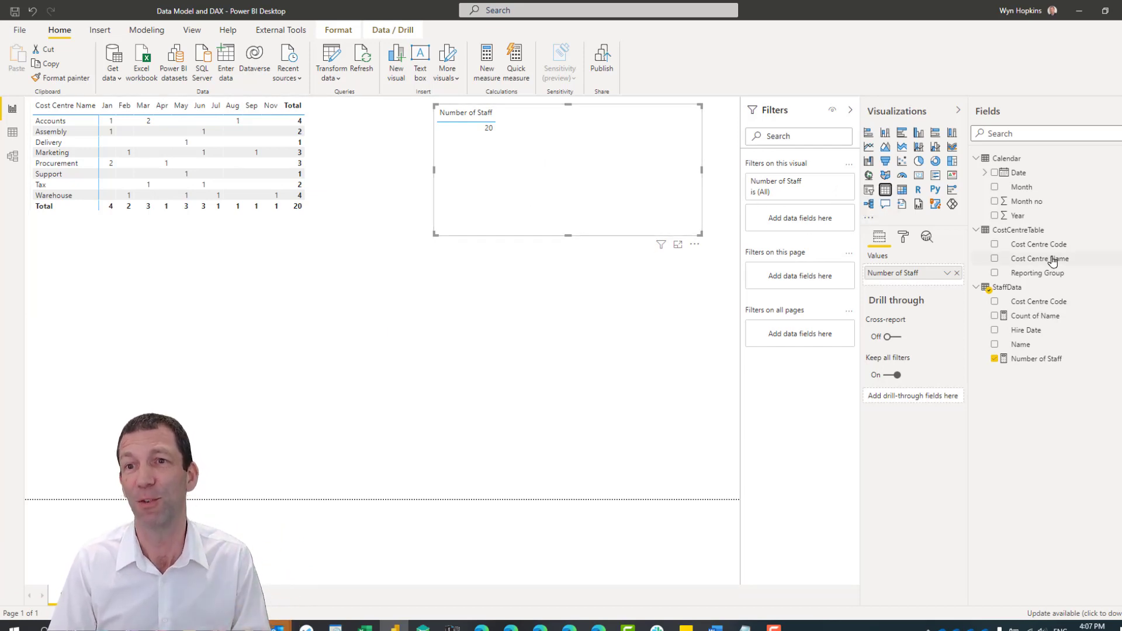
{"action": "left_click", "coordinate": [1038, 366]}
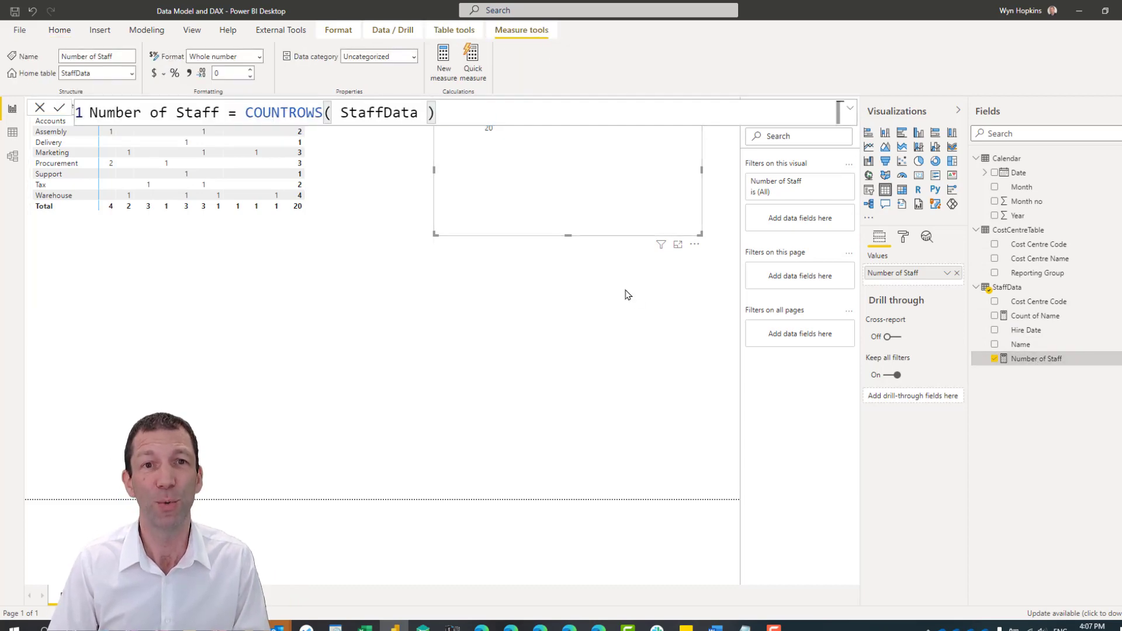
Switch to Excel and start a new measure in the StaffData table with the name Number of People
{"action": "left_click", "coordinate": [364, 627]}
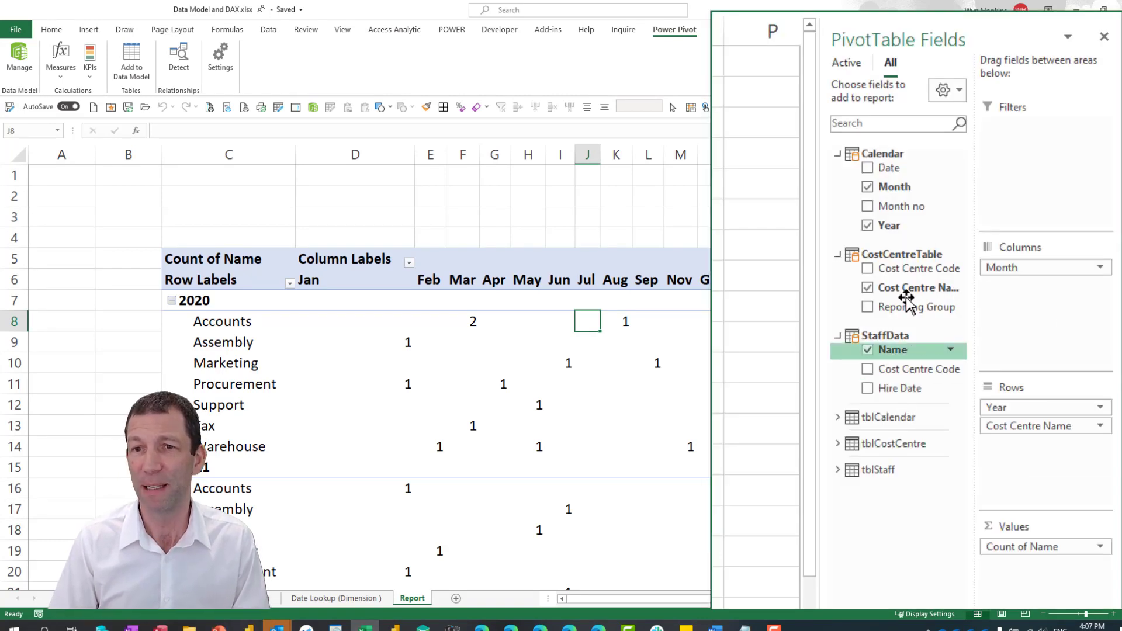
{"action": "right_click", "coordinate": [890, 338]}
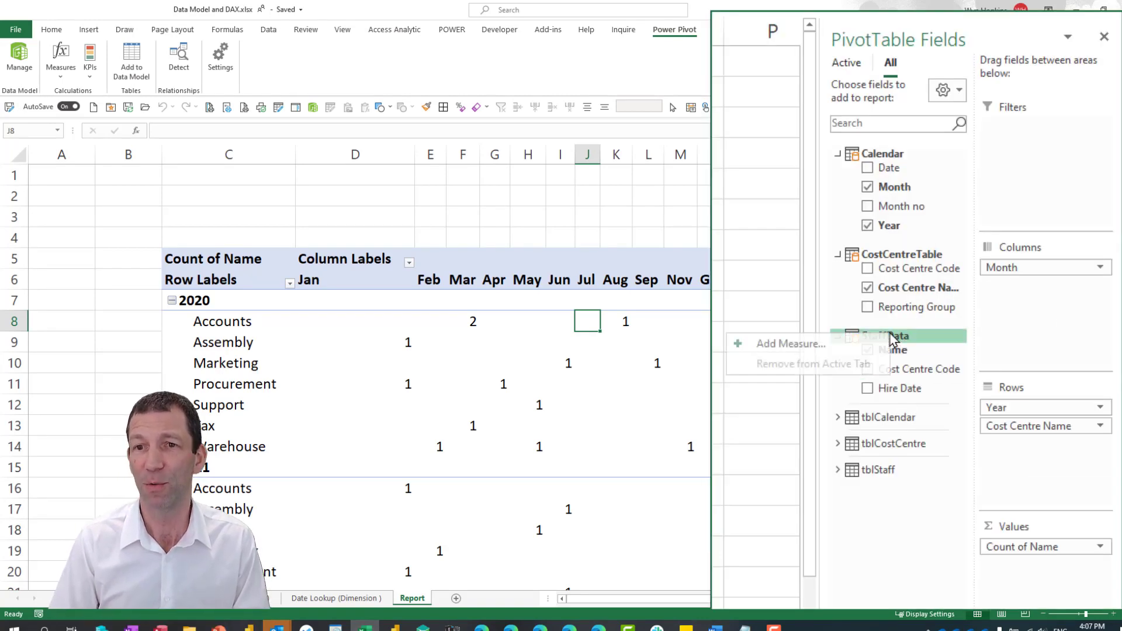
{"action": "left_click", "coordinate": [795, 347]}
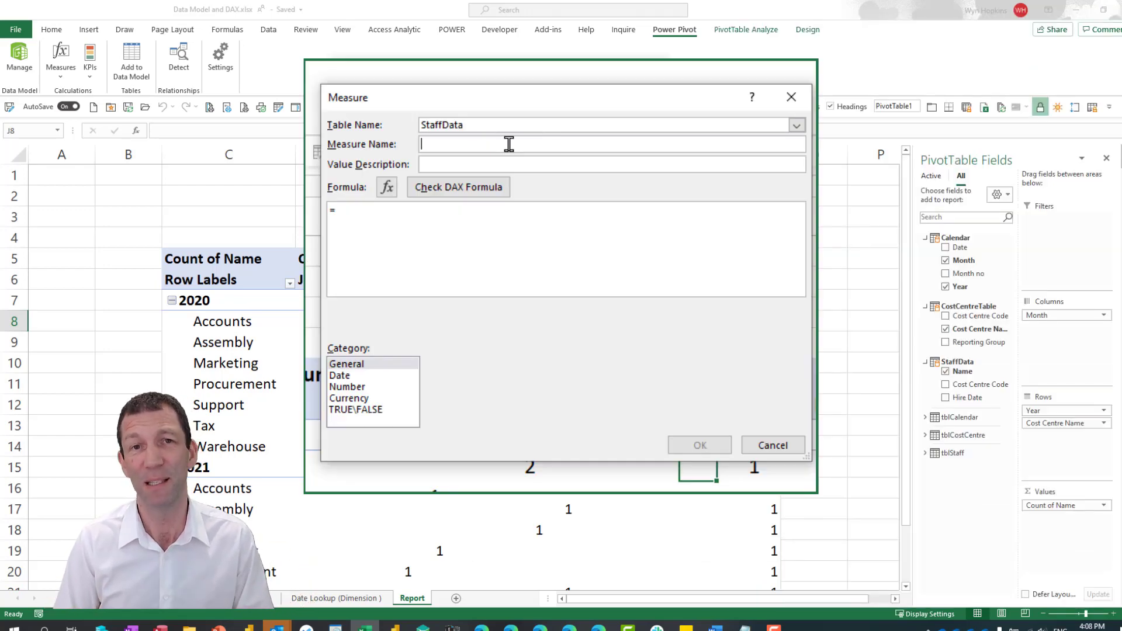
{"action": "type", "text": "Nu"}
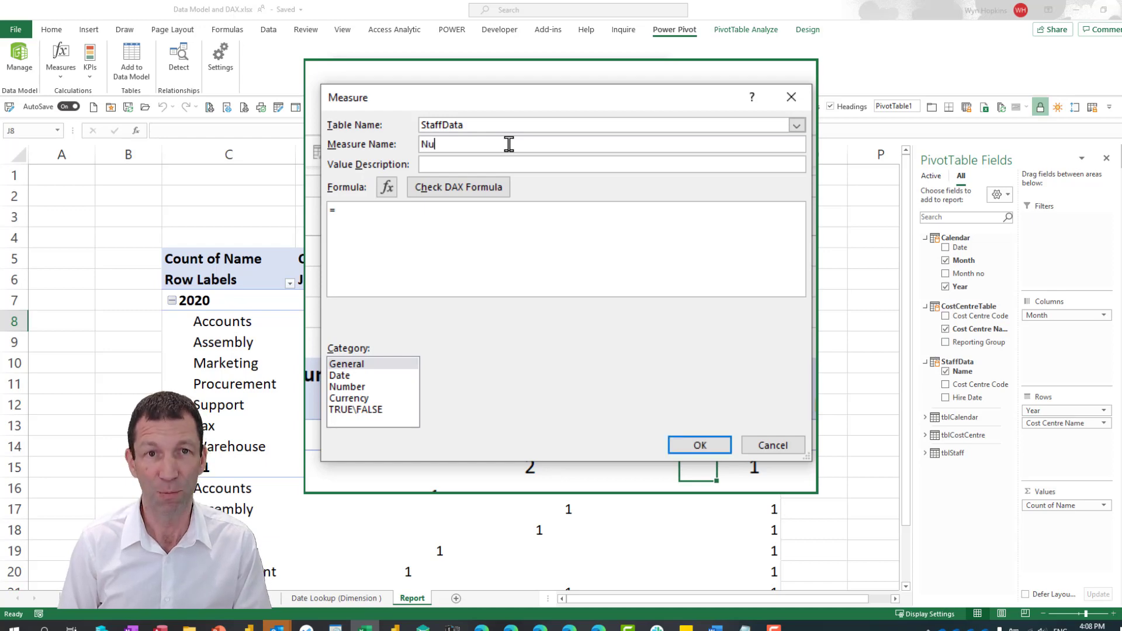
{"action": "type", "text": "mber of Proj"}
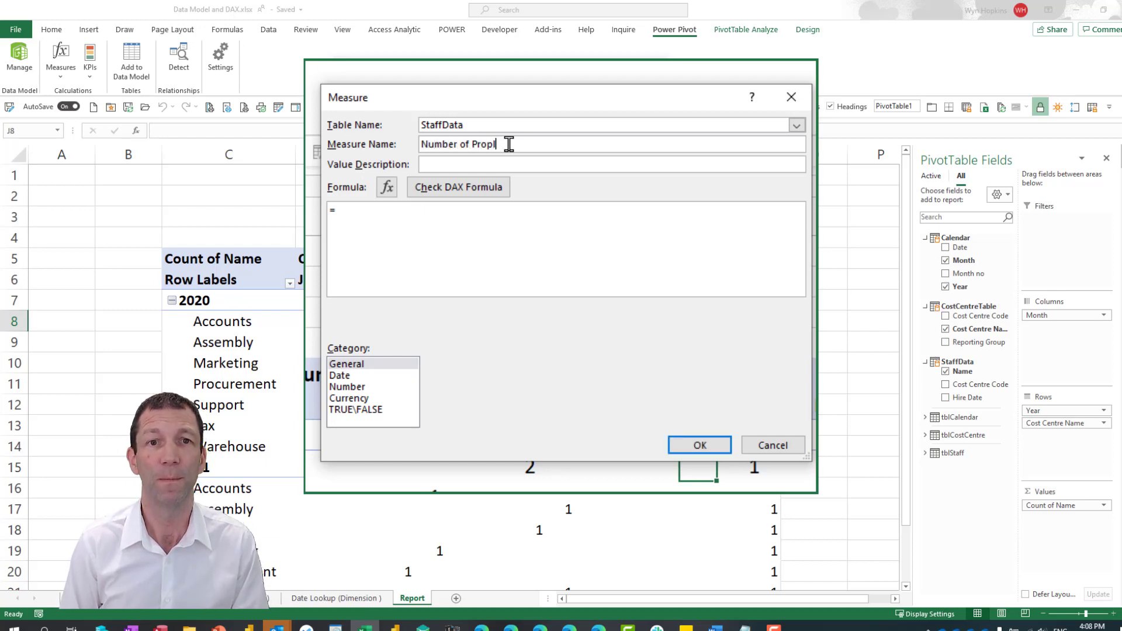
{"action": "key", "text": "BackSpace"}
{"action": "key", "text": "BackSpace"}
{"action": "type", "text": "opl"}
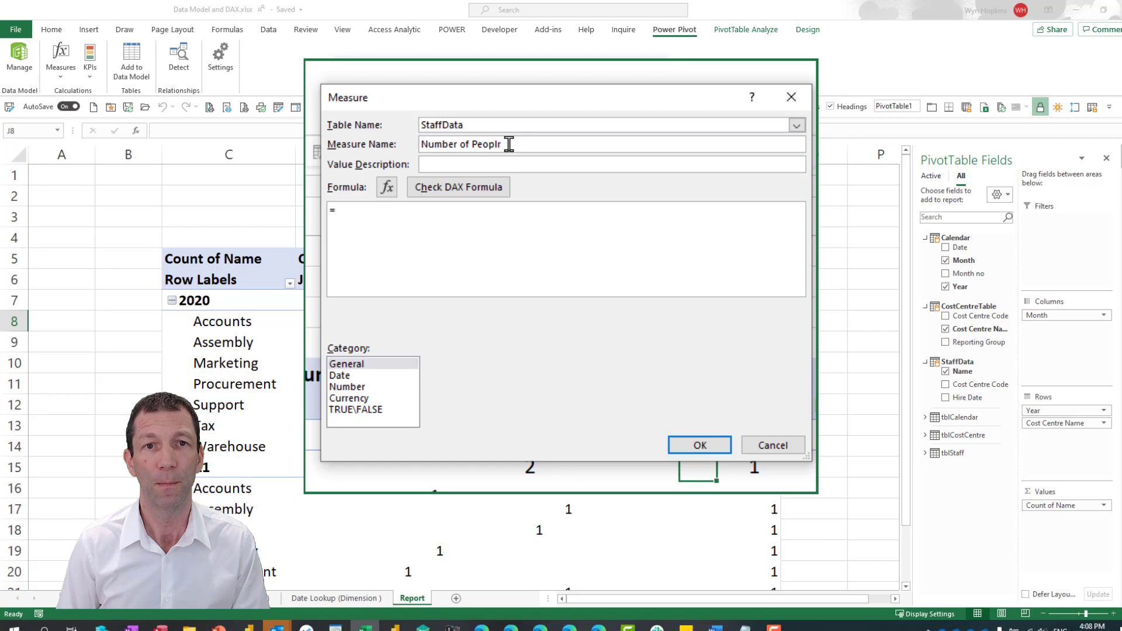
{"action": "type", "text": "e"}
Enter =COUNTROWS(StaffData) as the formula of the Number of People measure
{"action": "left_click", "coordinate": [480, 240]}
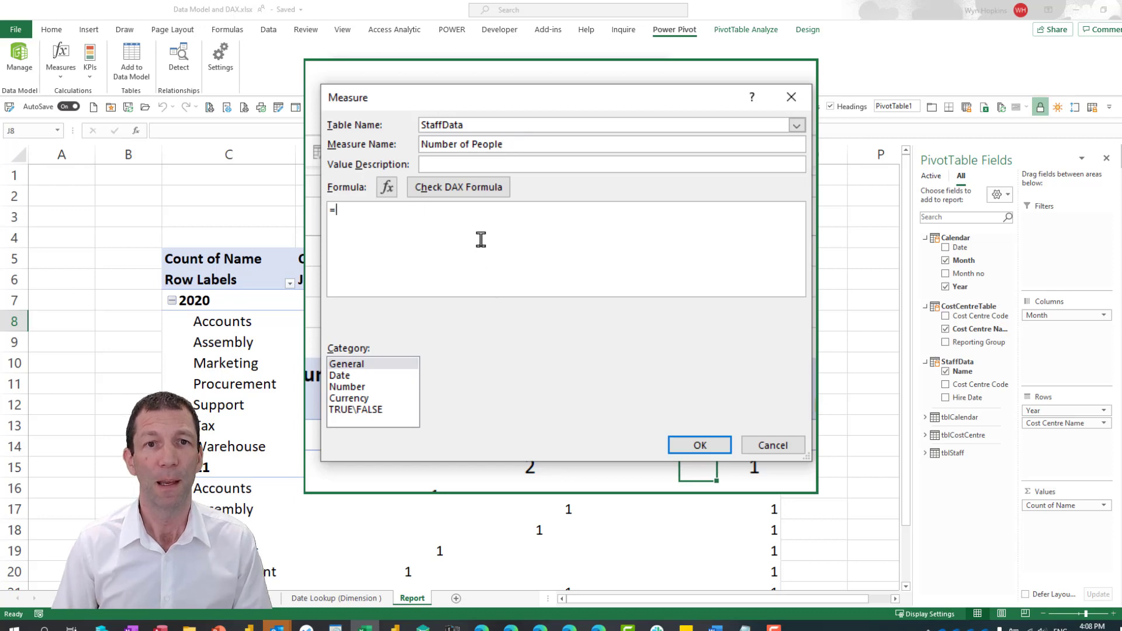
{"action": "type", "text": "COUNTRO"}
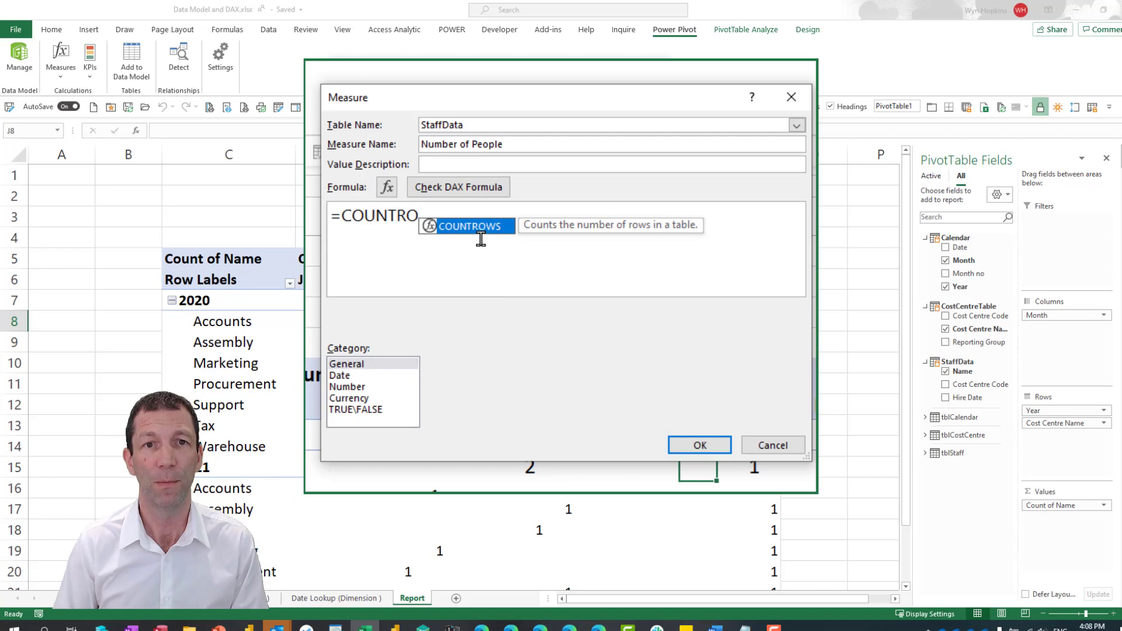
{"action": "double_click", "coordinate": [480, 227]}
{"action": "scroll", "coordinate": [492, 211], "scroll_direction": "up", "scroll_amount": 3}
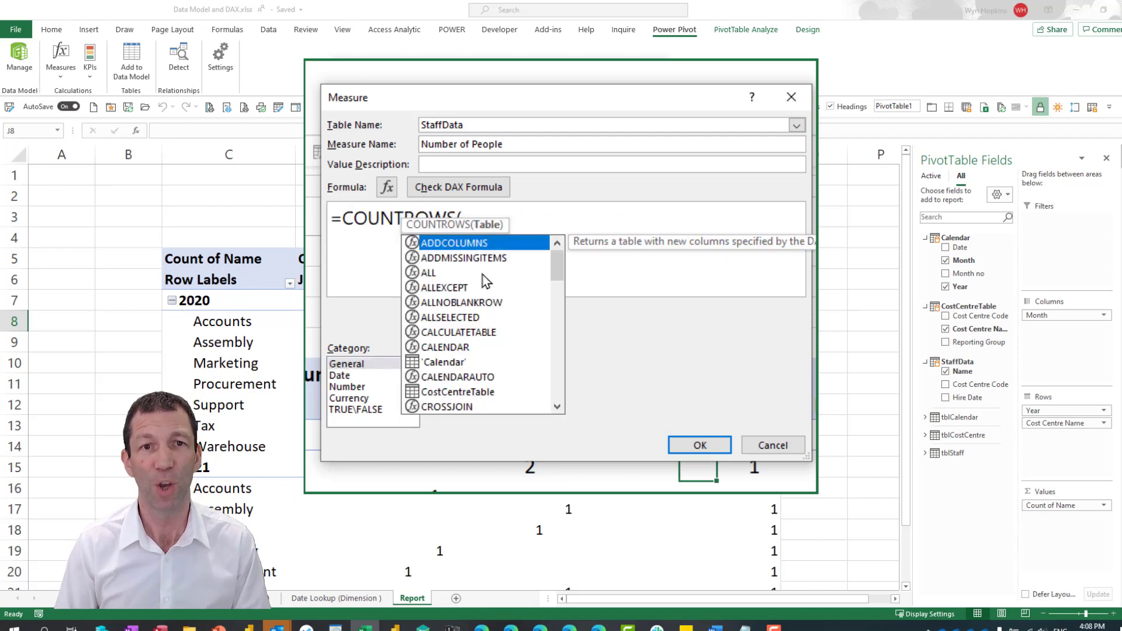
{"action": "type", "text": "st"}
{"action": "double_click", "coordinate": [527, 348]}
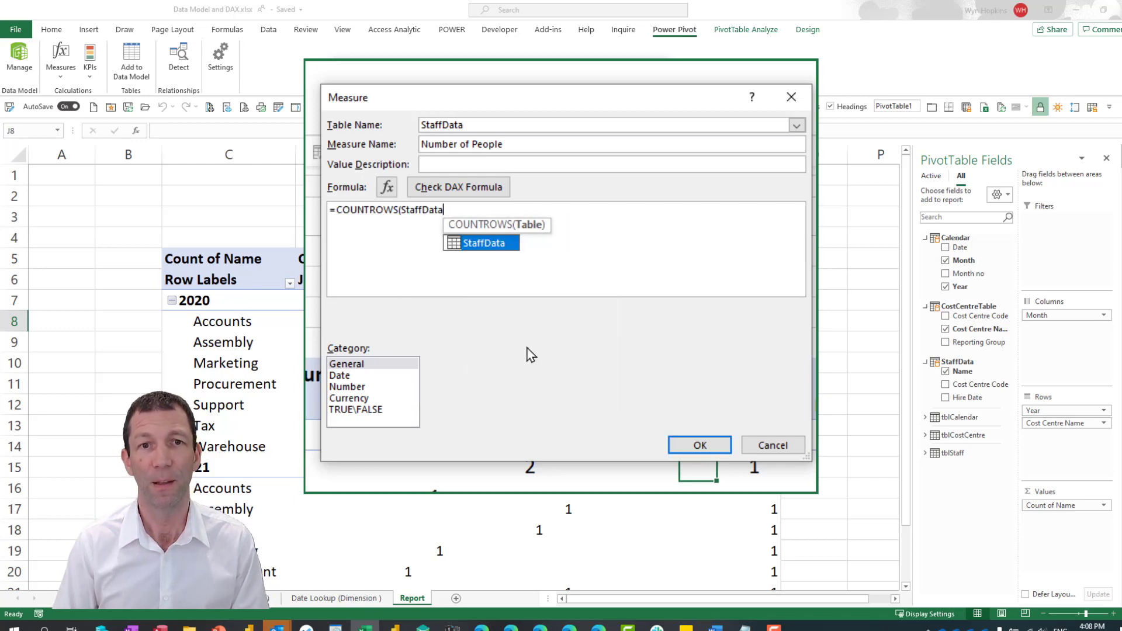
{"action": "key", "text": "BackSpace"}
{"action": "type", "text": ")"}
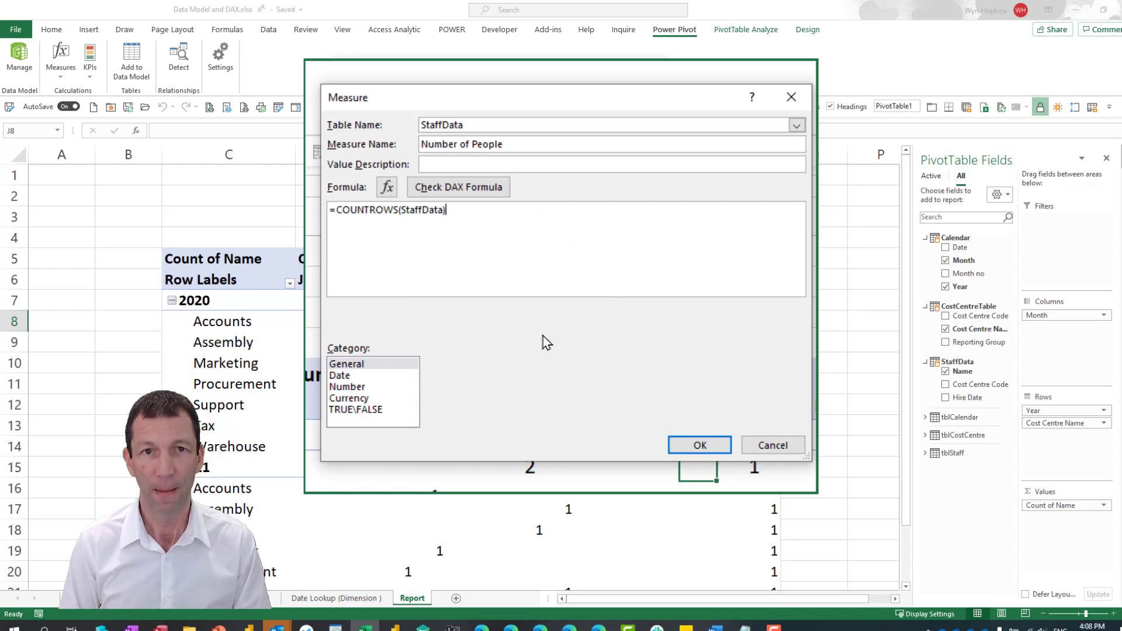
Format the Number of People measure as a number with a 1000 separator and save the measure
{"action": "scroll", "coordinate": [617, 265], "scroll_direction": "up", "scroll_amount": 3}
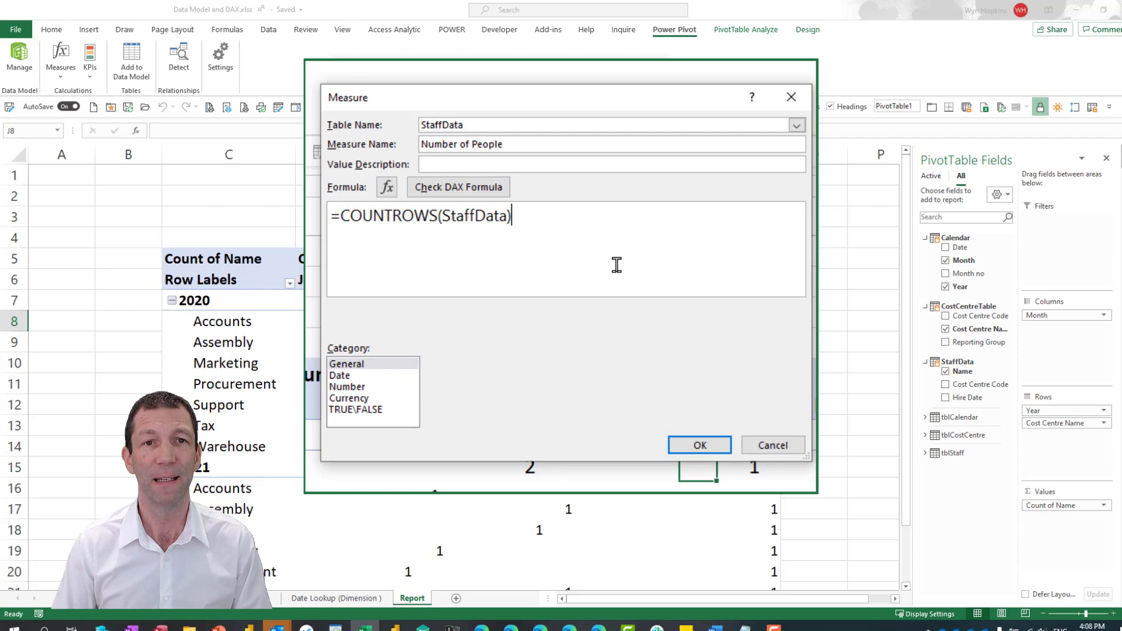
{"action": "left_click", "coordinate": [349, 387]}
{"action": "left_click", "coordinate": [458, 403]}
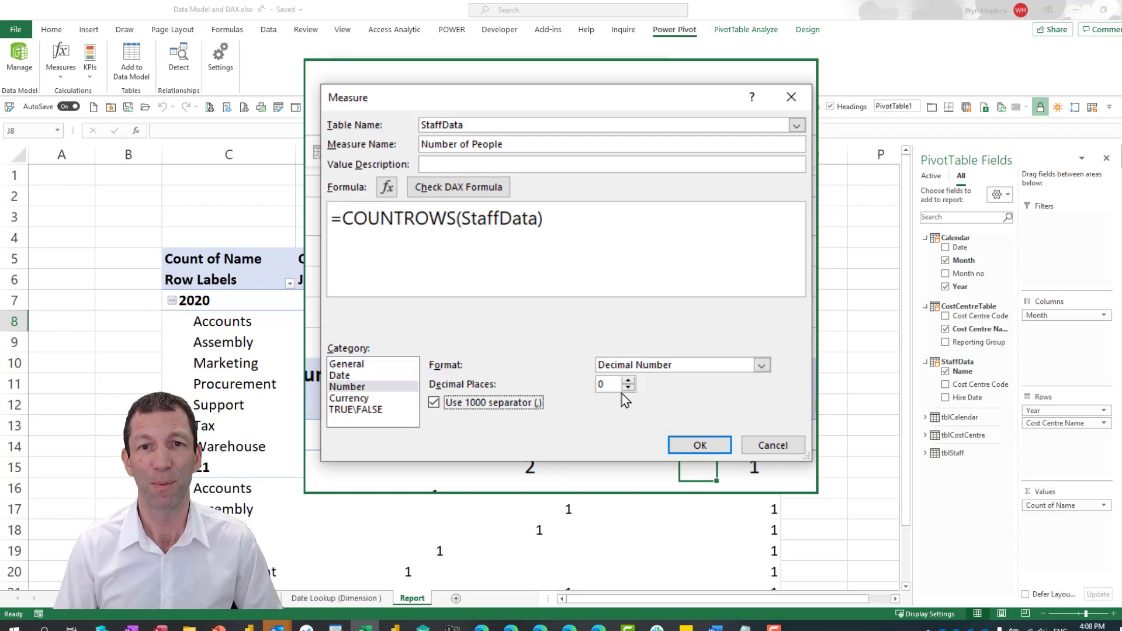
{"action": "left_click", "coordinate": [701, 446]}
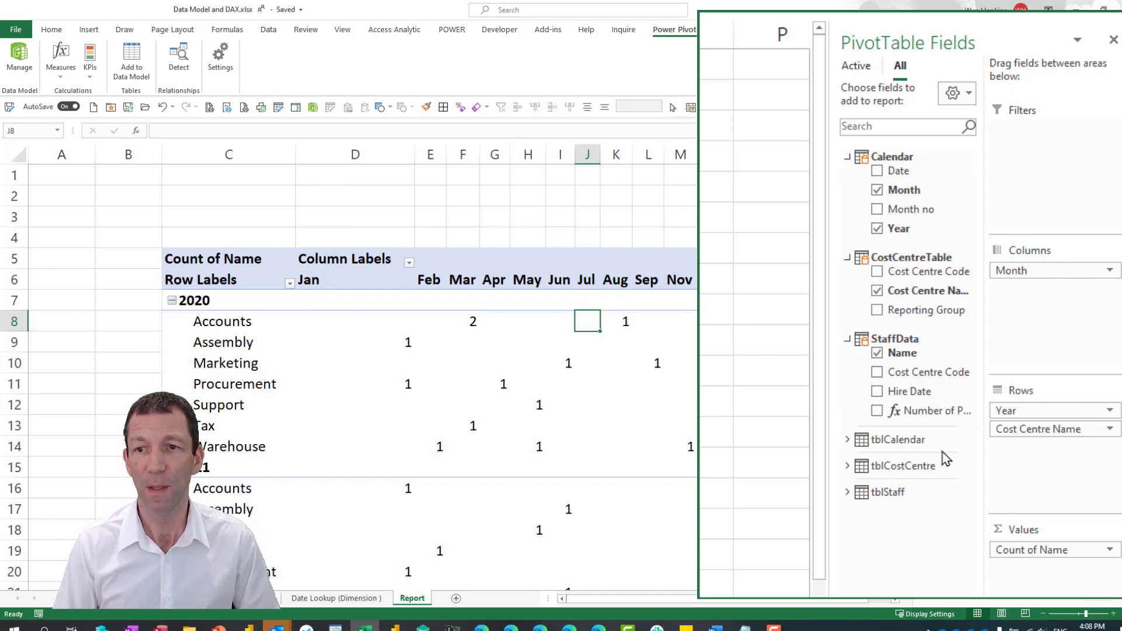
Replace Count of Name with the Number of People measure in the PivotTable values
{"action": "left_click_drag", "start_coordinate": [1037, 549], "coordinate": [934, 409]}
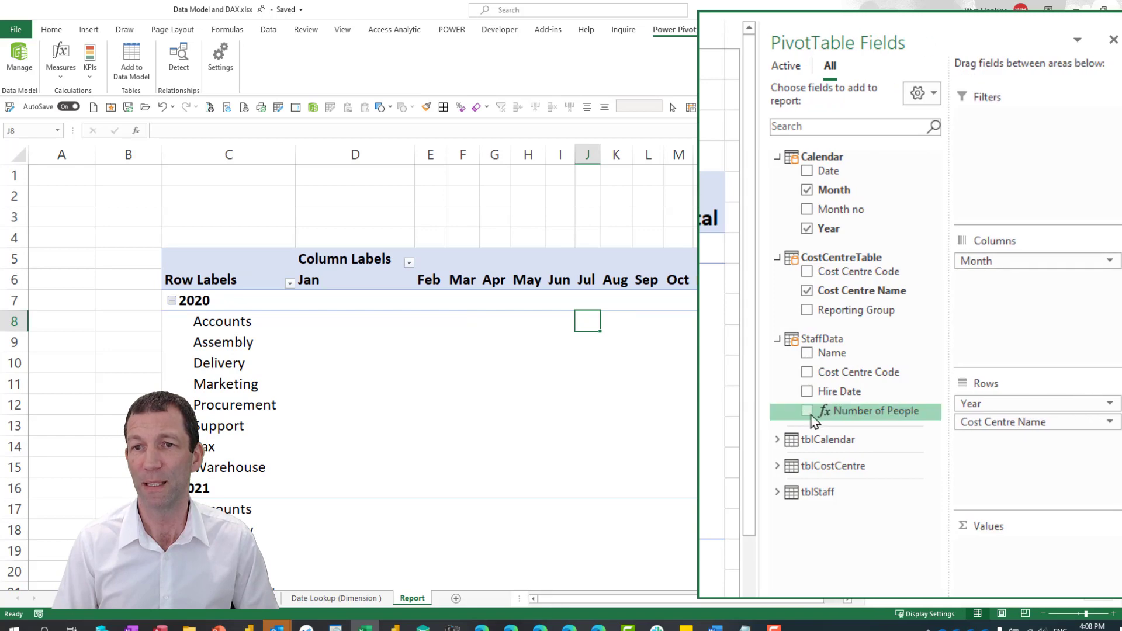
{"action": "left_click_drag", "start_coordinate": [817, 410], "coordinate": [1026, 564]}
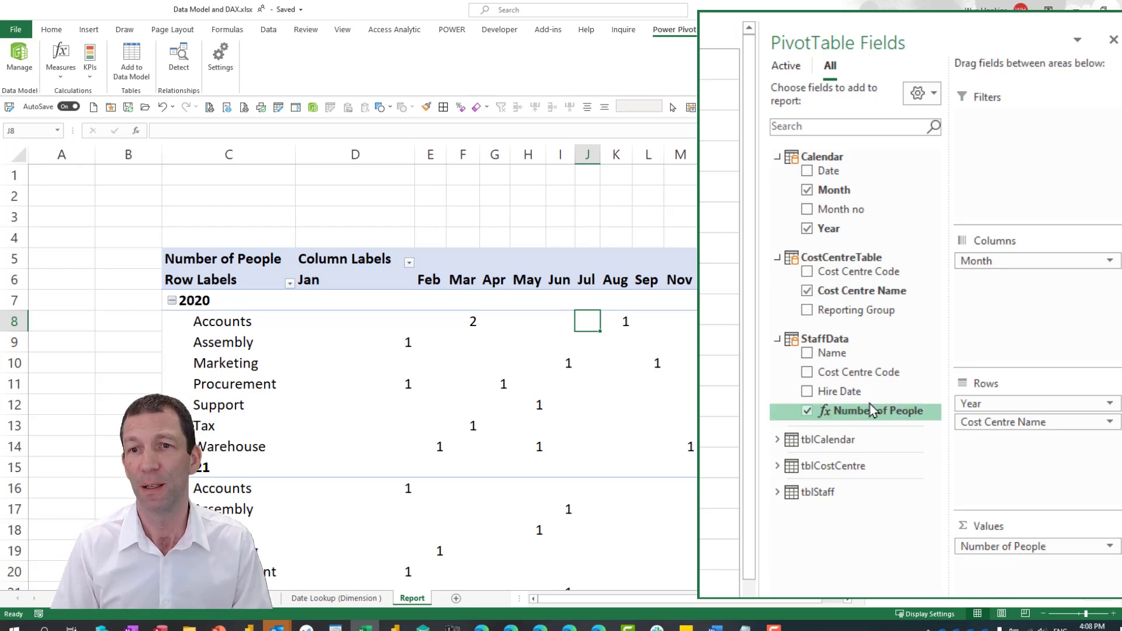
{"action": "right_click", "coordinate": [836, 341]}
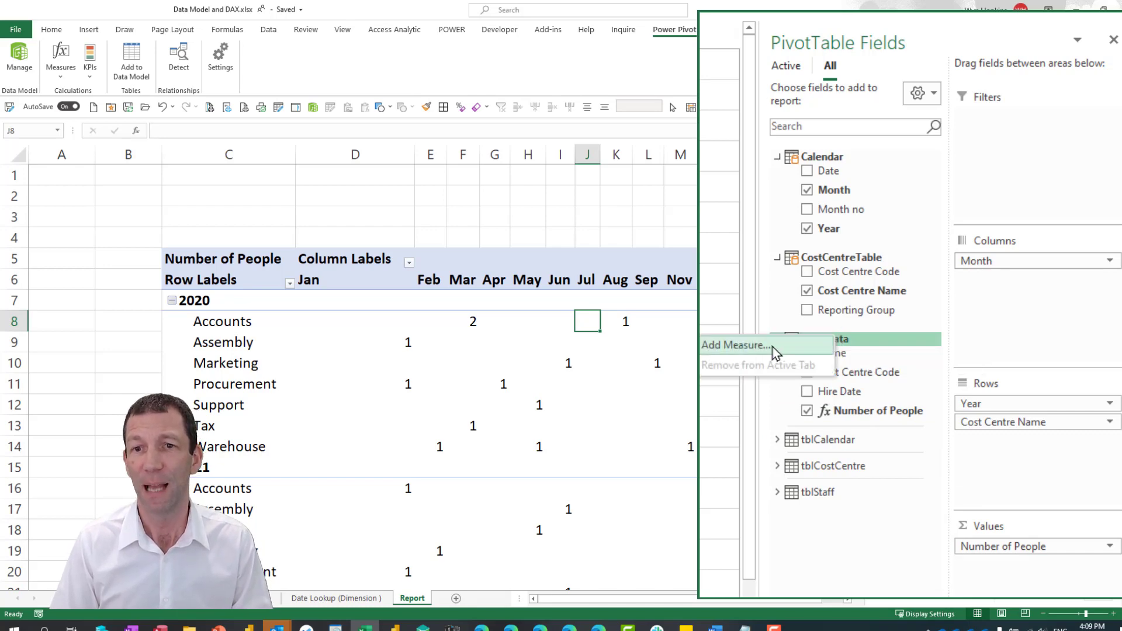
{"action": "left_click", "coordinate": [734, 345]}
{"action": "left_click", "coordinate": [517, 103]}
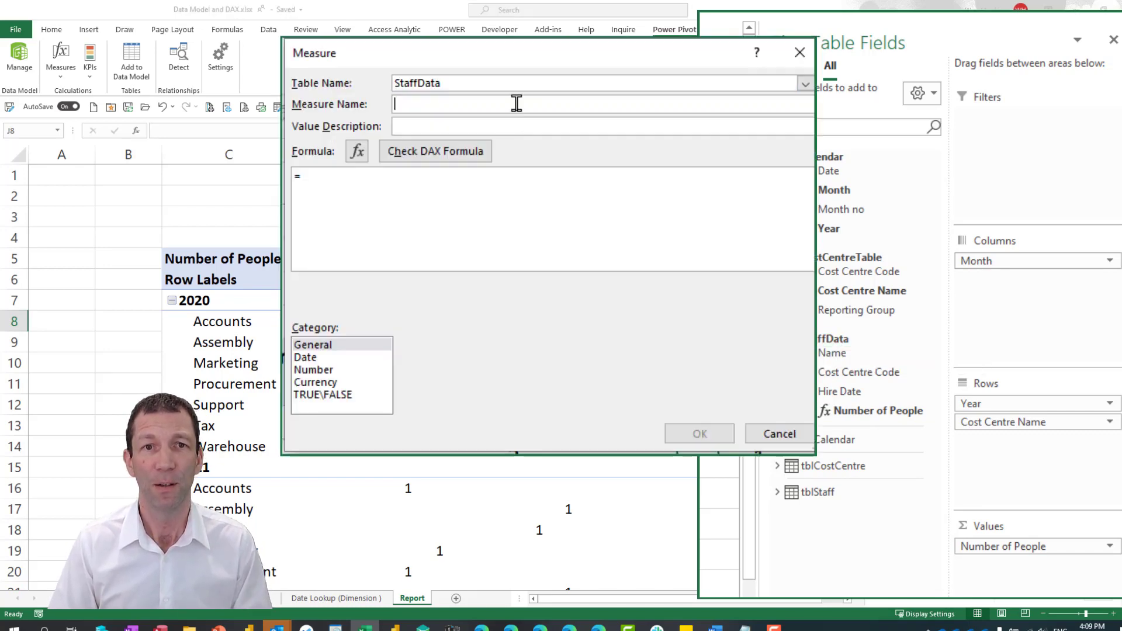
{"action": "type", "text": "Total "}
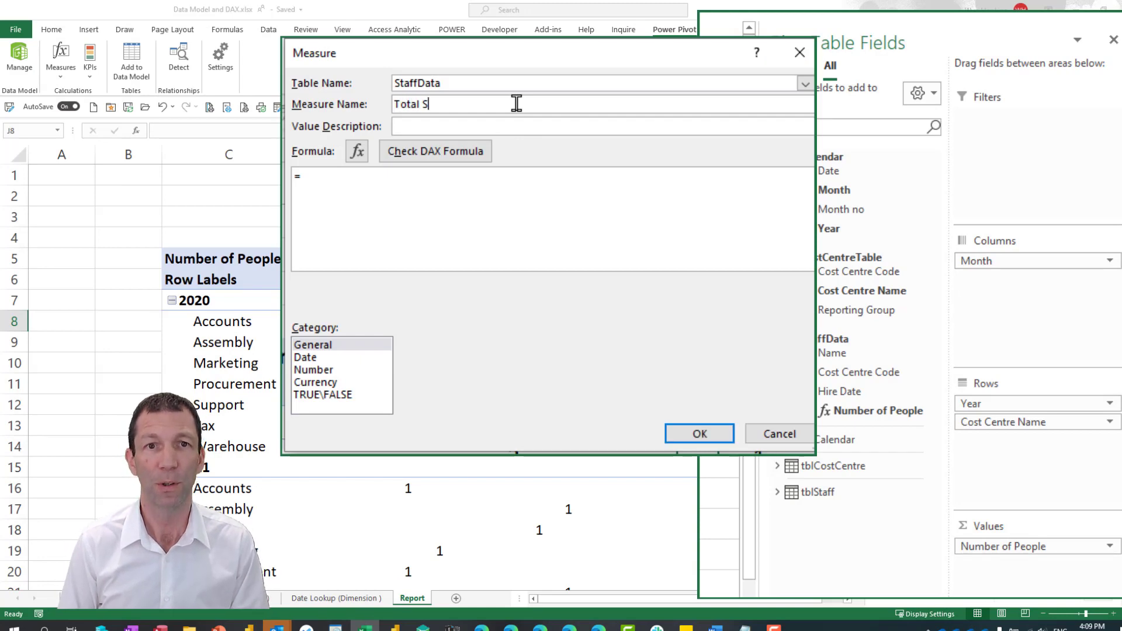
{"action": "type", "text": "Staff YTD"}
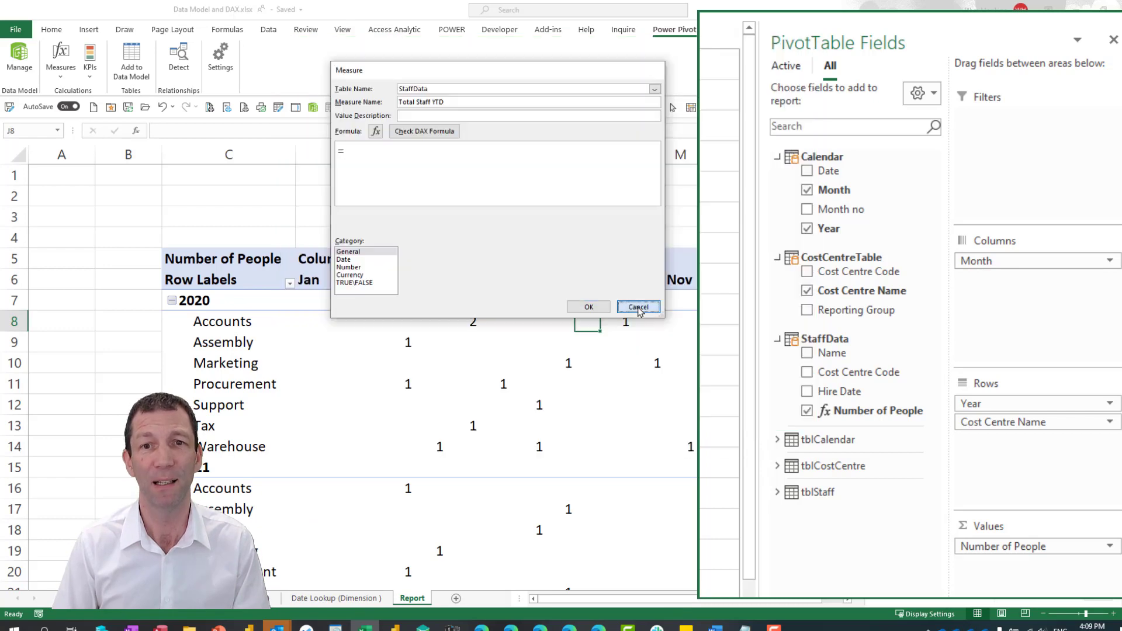
{"action": "left_click", "coordinate": [638, 307]}
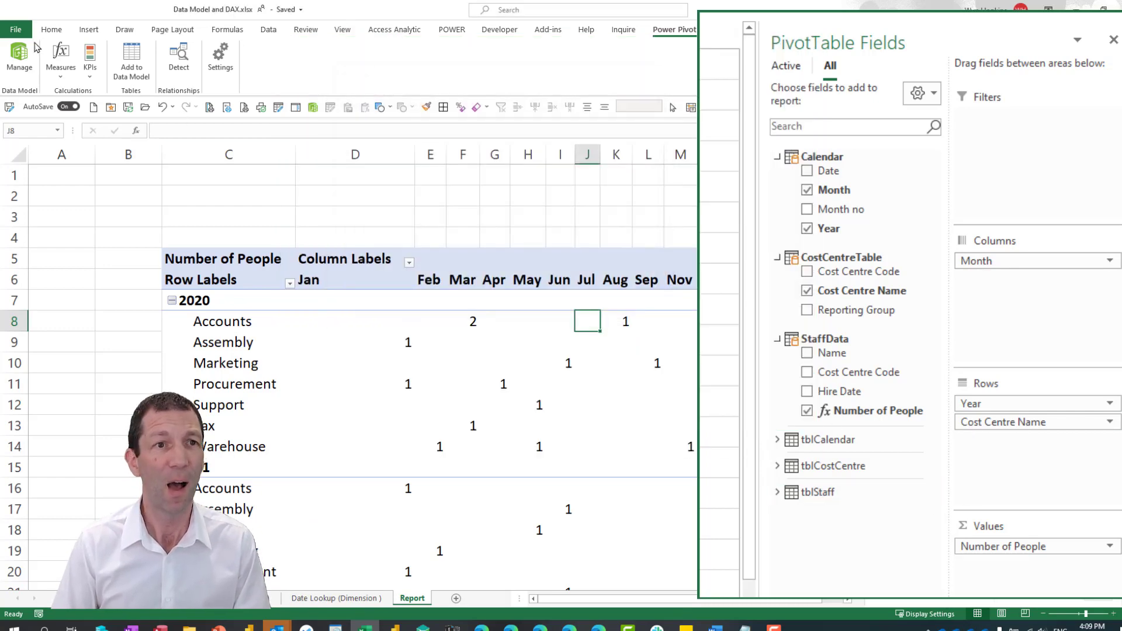
Start a new Power Pivot measure in the StaffData table with the name Staff YTD
{"action": "left_click", "coordinate": [60, 75]}
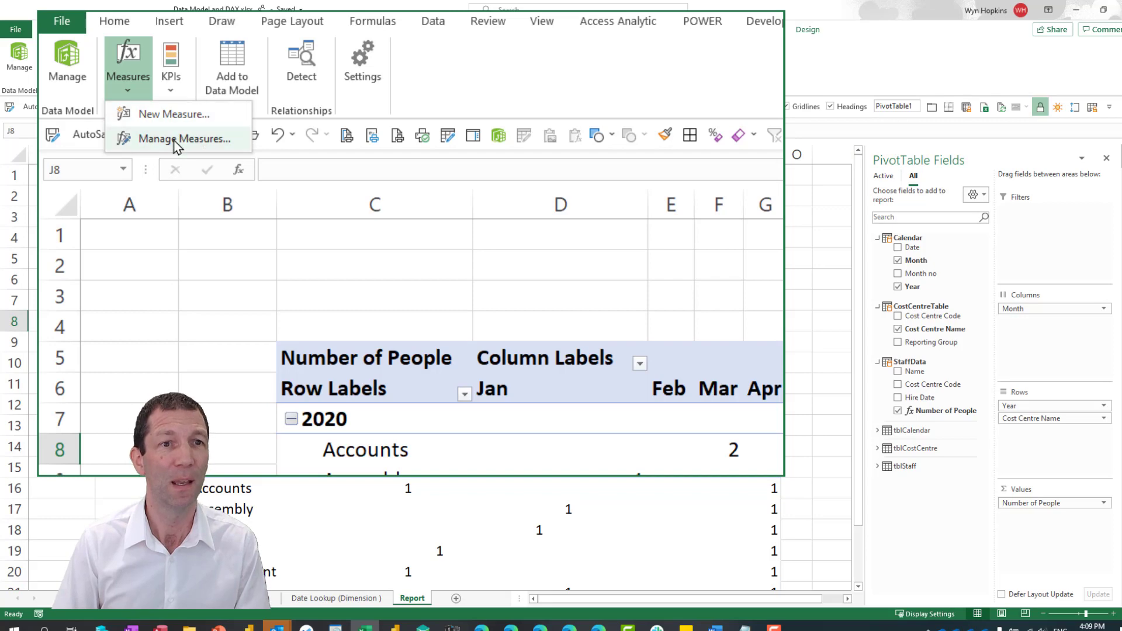
{"action": "left_click", "coordinate": [178, 115]}
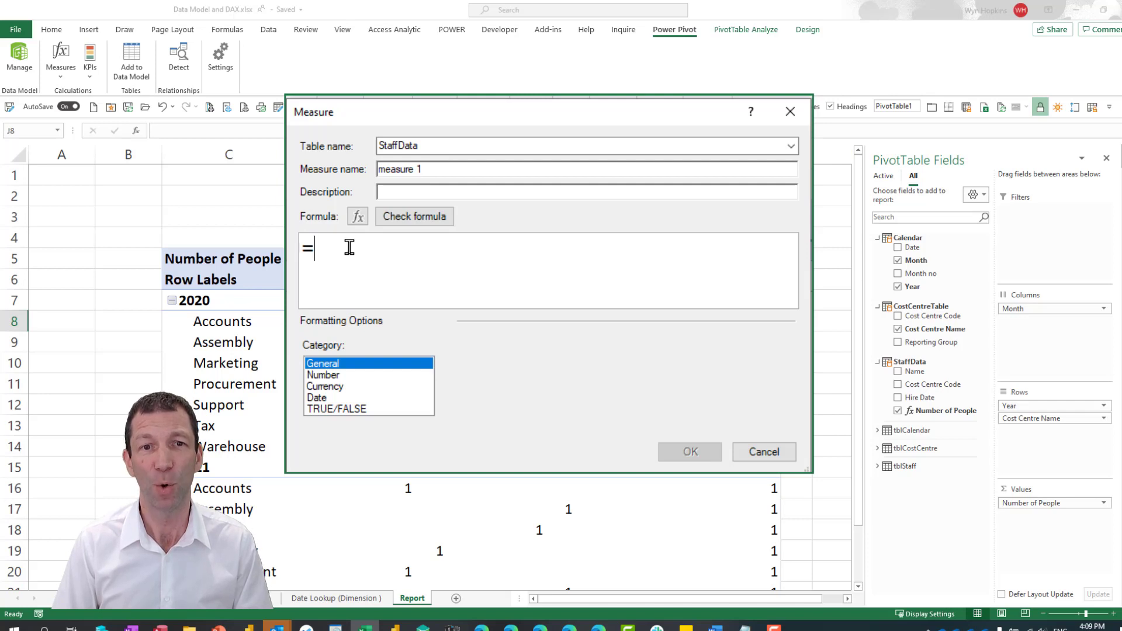
{"action": "scroll", "coordinate": [346, 248], "scroll_direction": "up", "scroll_amount": 2, "text": "ctrl"}
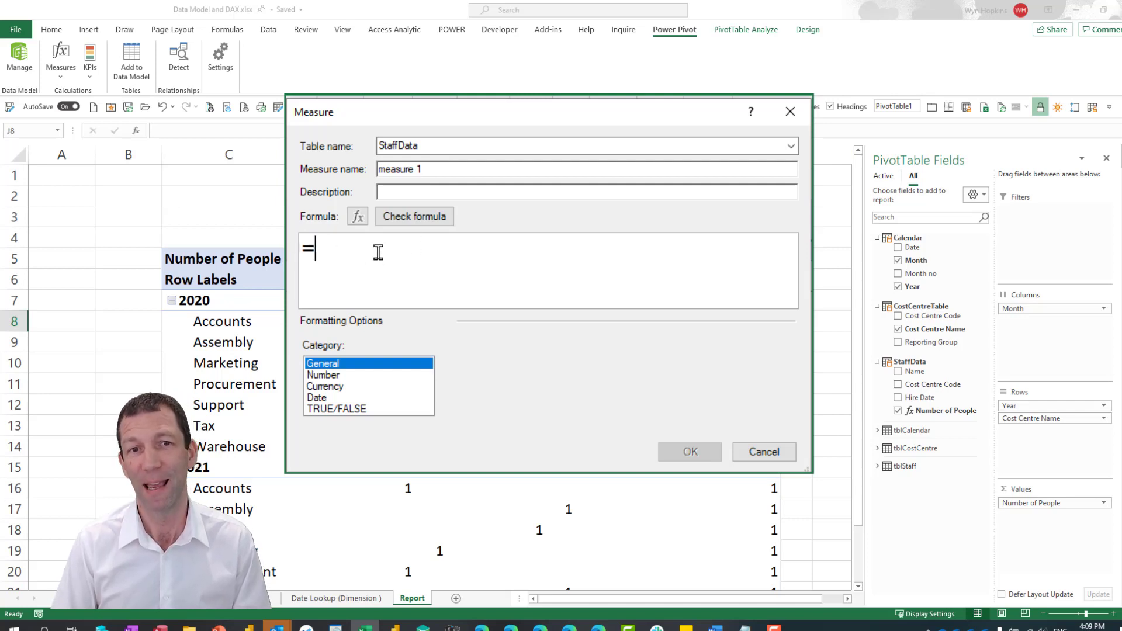
{"action": "triple_click", "coordinate": [439, 169]}
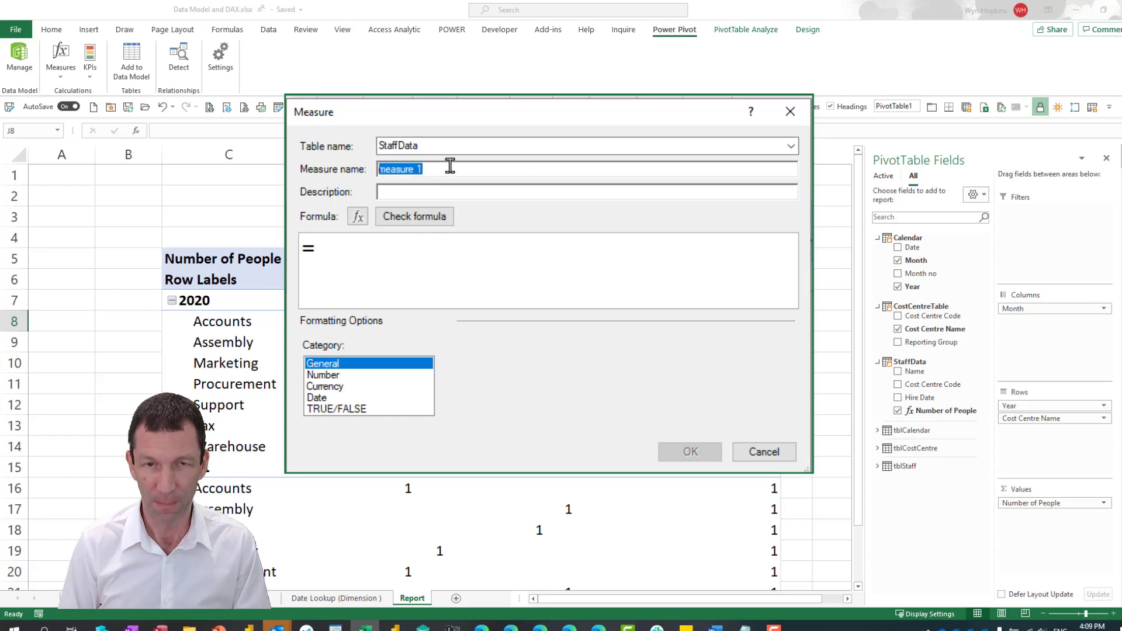
{"action": "type", "text": "Staff YTD"}
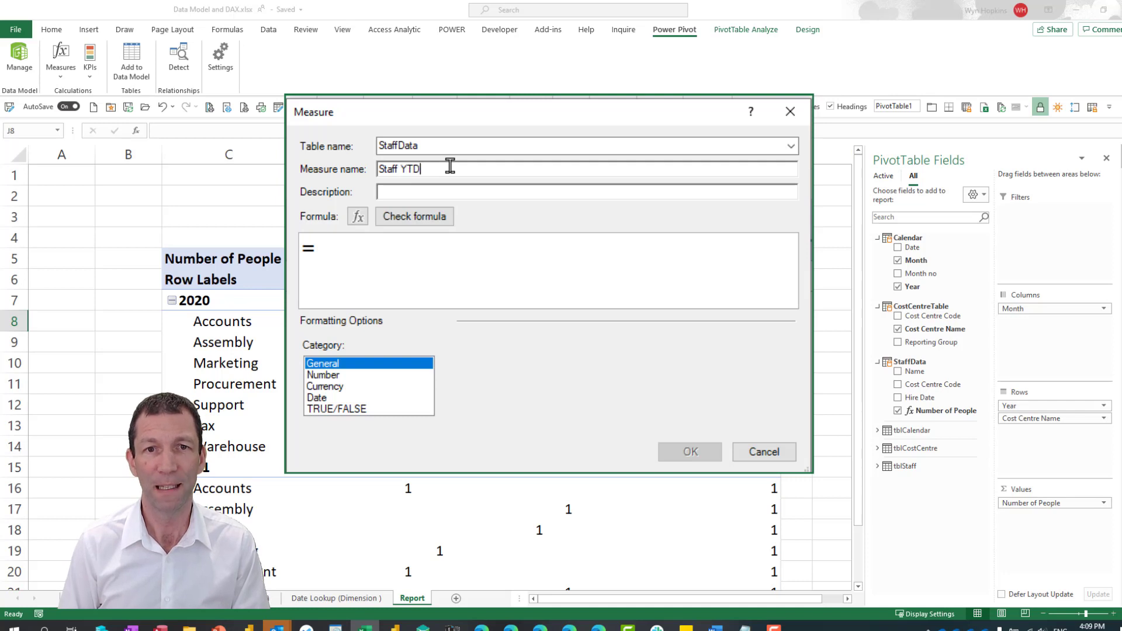
Begin the Staff YTD formula with TOTALYTD, using [Number of People] as its expression
{"action": "left_click", "coordinate": [411, 247]}
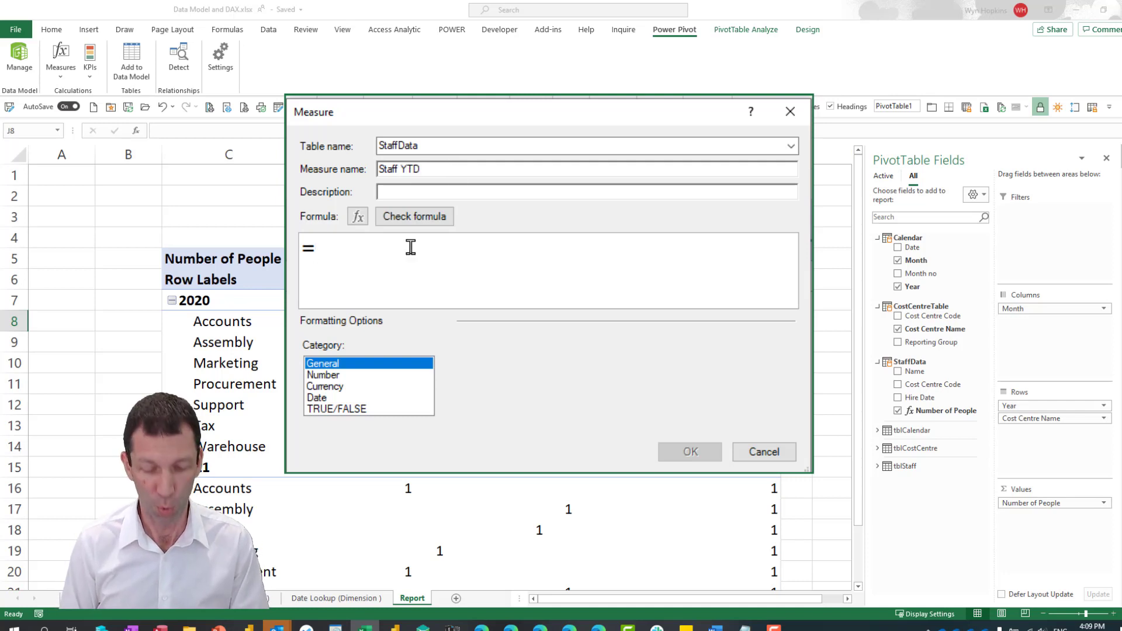
{"action": "type", "text": "TOTAL"}
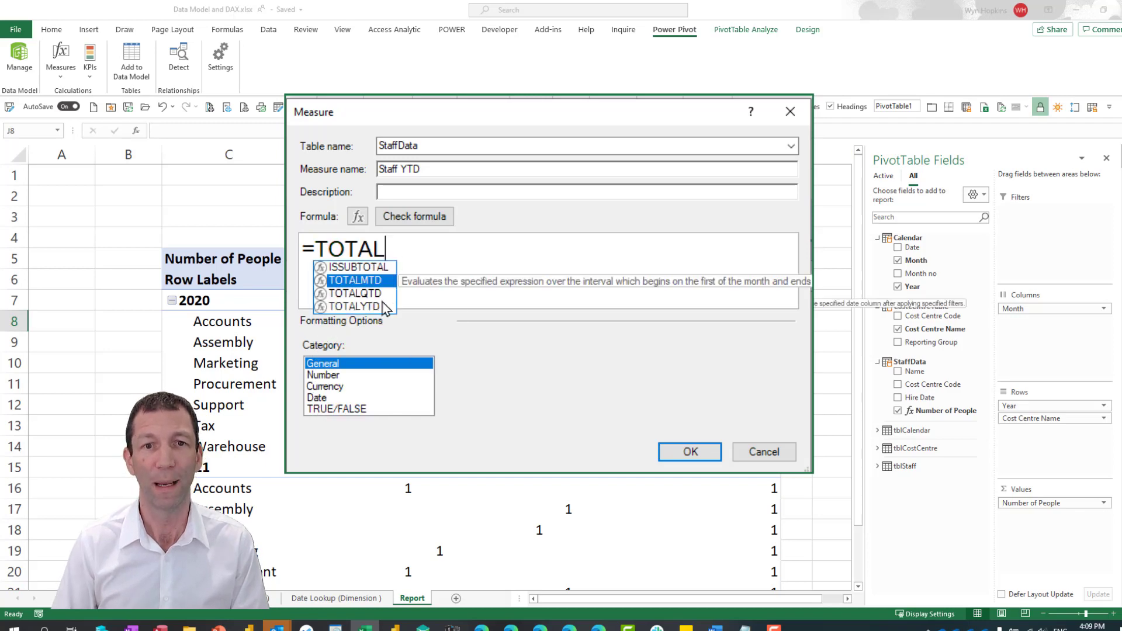
{"action": "double_click", "coordinate": [385, 306]}
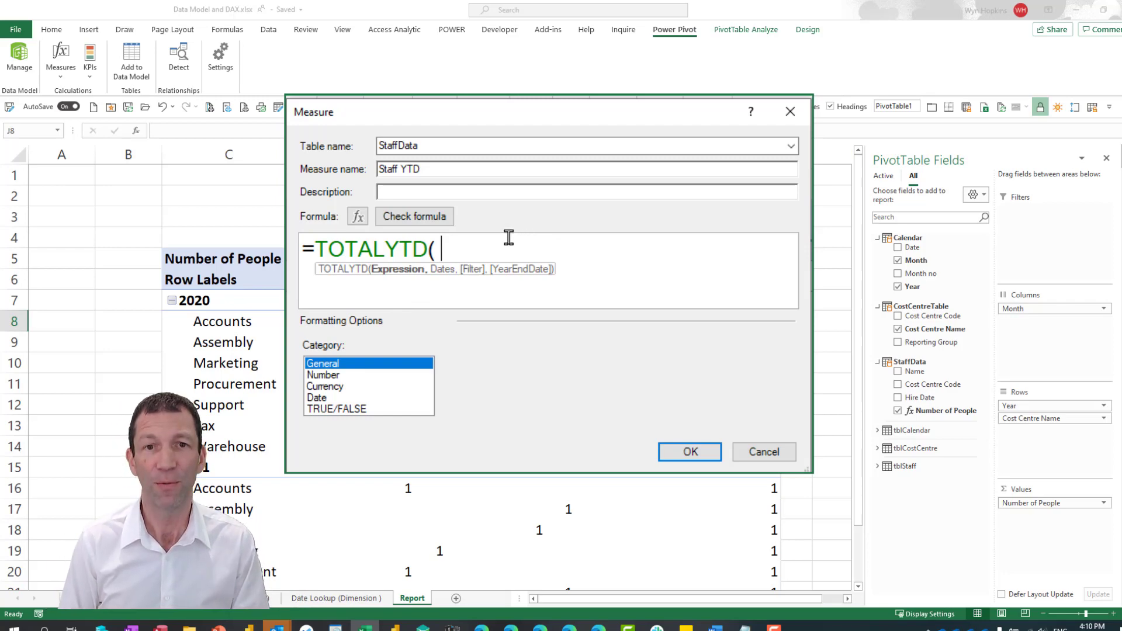
{"action": "type", "text": "["}
{"action": "key", "text": "Down"}
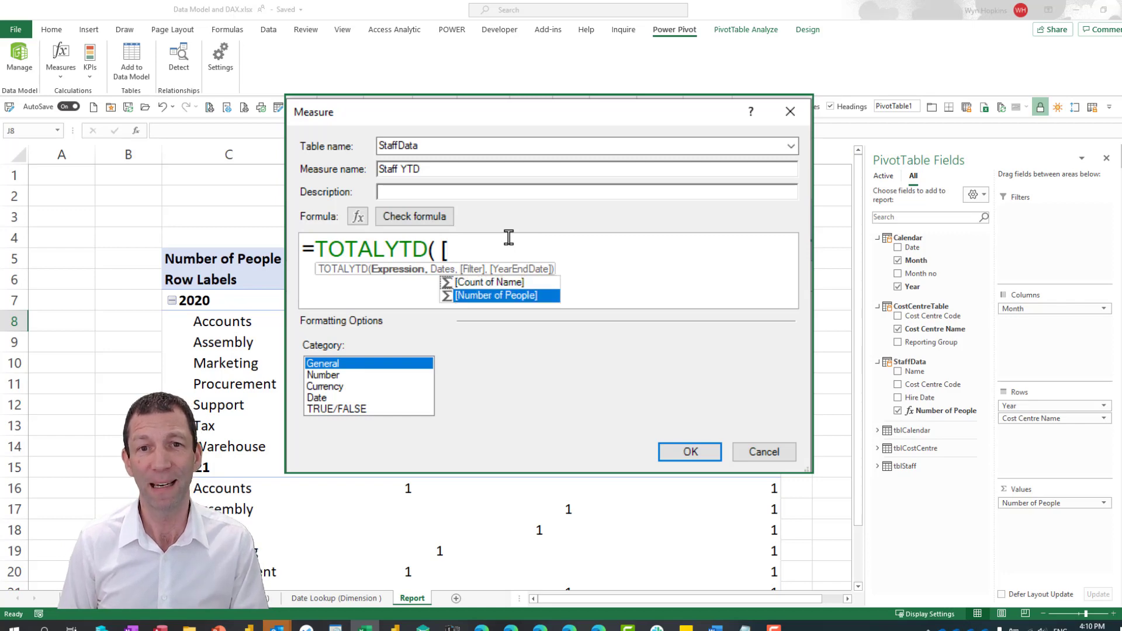
{"action": "double_click", "coordinate": [509, 299]}
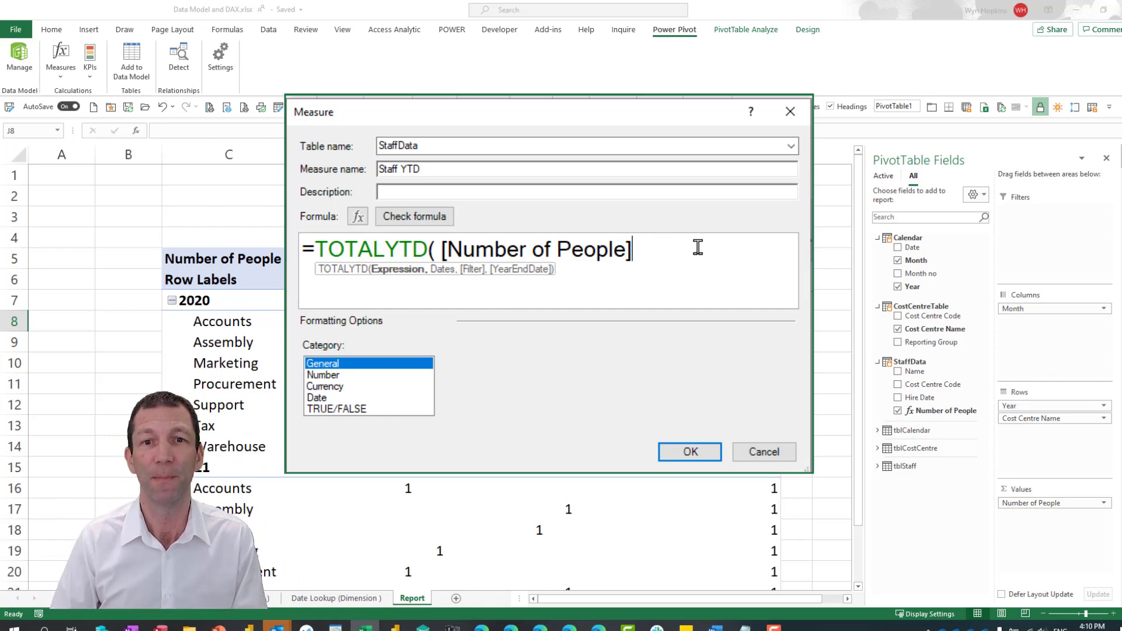
Add 'Calendar'[Date] as the dates argument of TOTALYTD and close the formula's parenthesis
{"action": "type", "text": ", "}
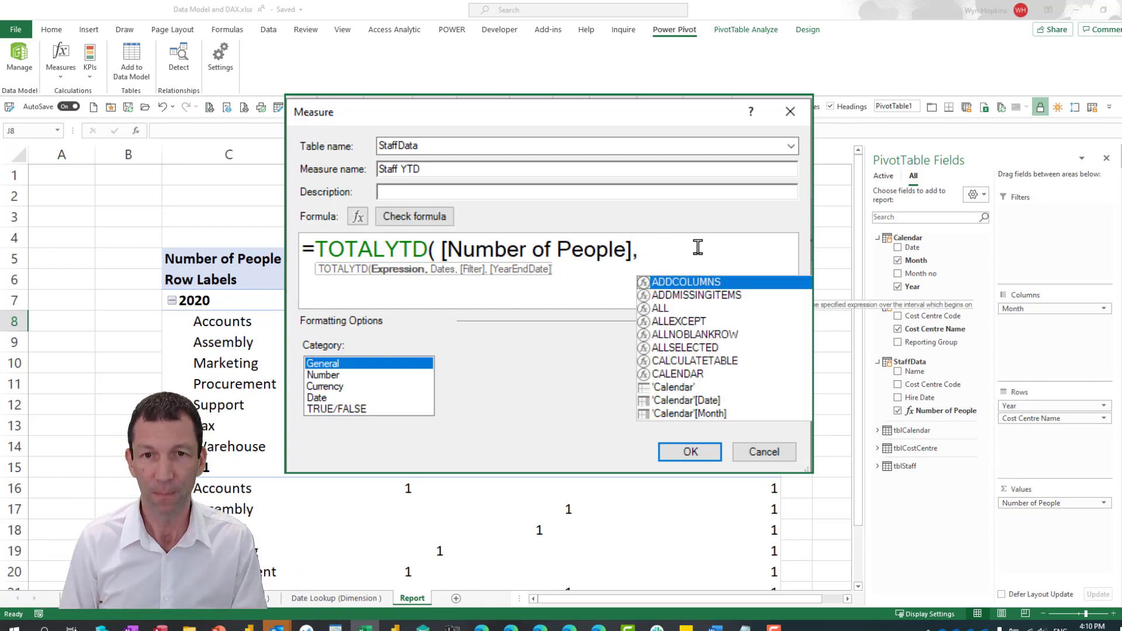
{"action": "type", "text": "CAL"}
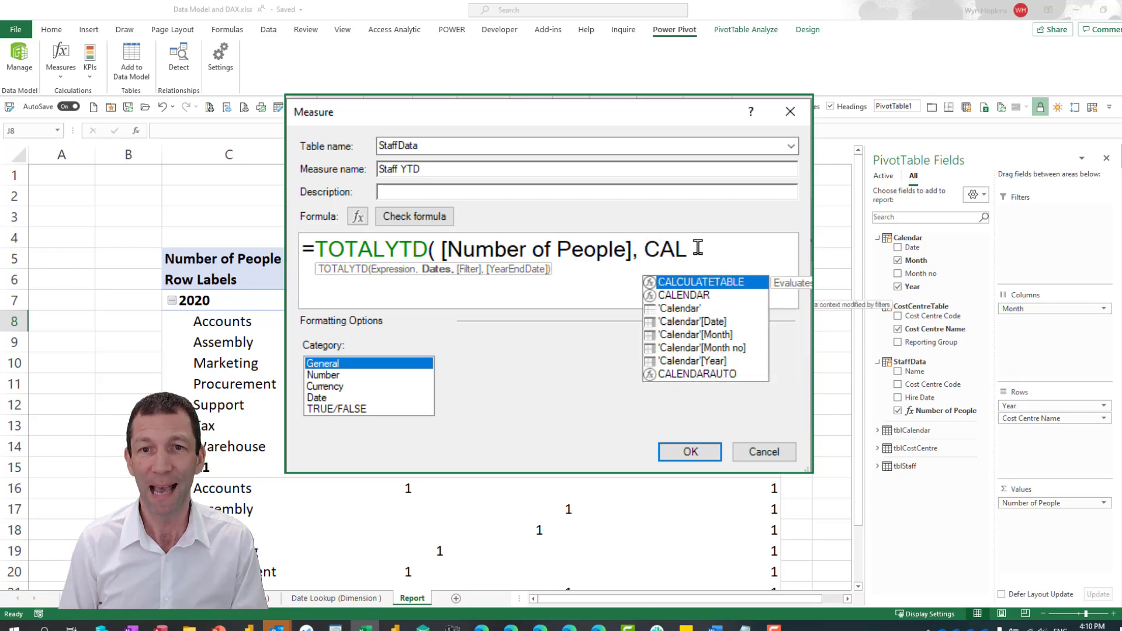
{"action": "key", "text": "Down"}
{"action": "key", "text": "Down"}
{"action": "key", "text": "Down"}
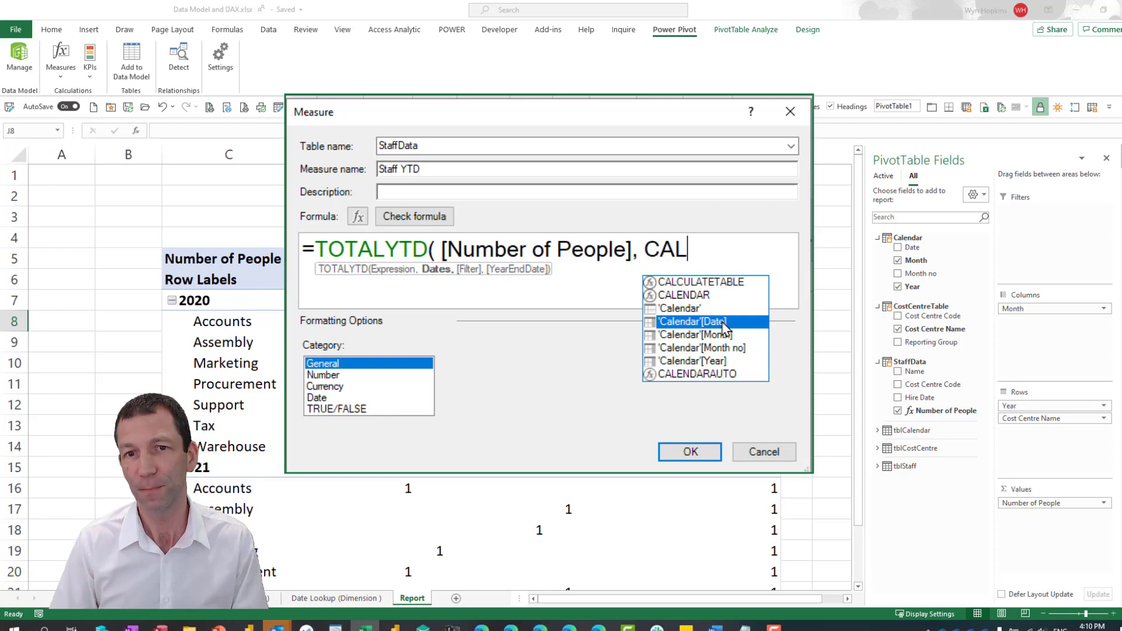
{"action": "double_click", "coordinate": [701, 321]}
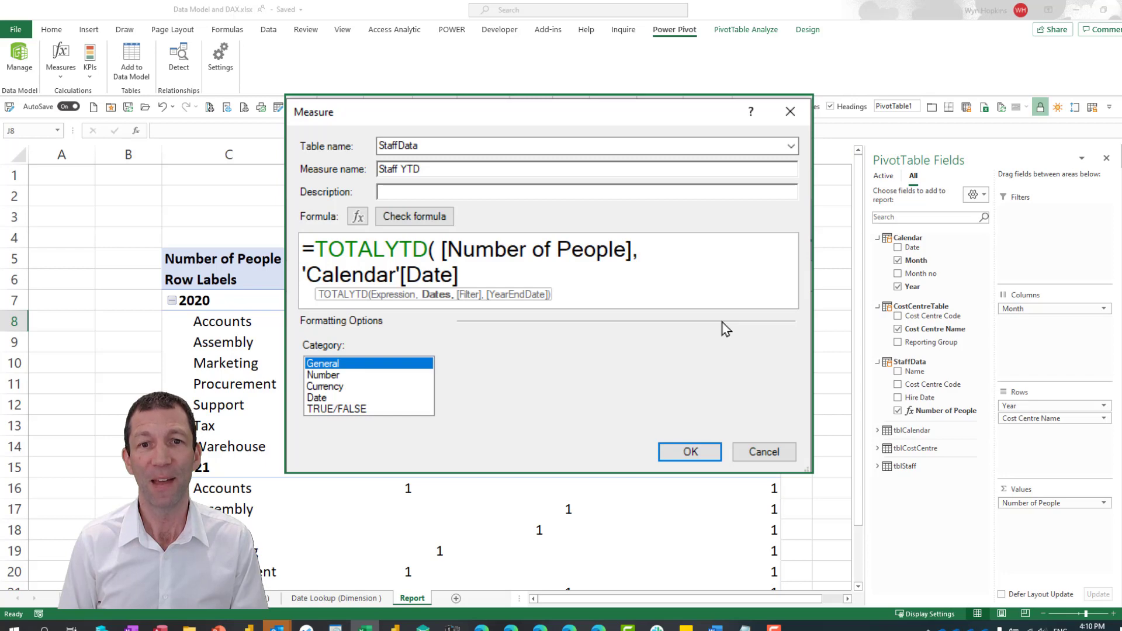
{"action": "type", "text": ")"}
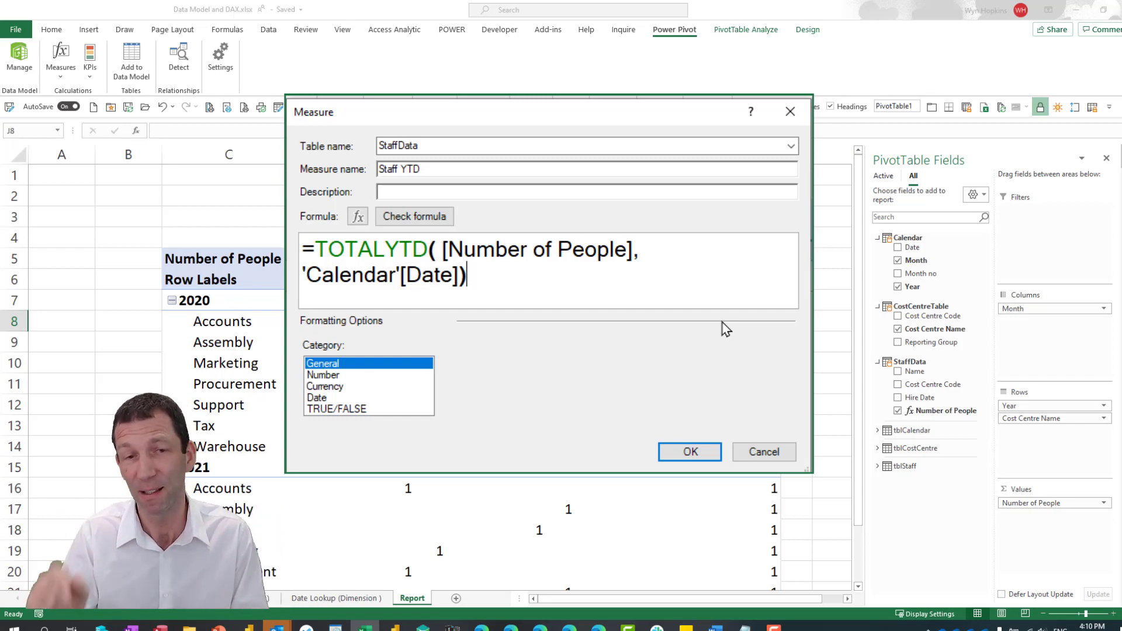
Format Staff YTD as a number with 0 decimal places and a 1000 separator, then save the measure
{"action": "left_click", "coordinate": [346, 375]}
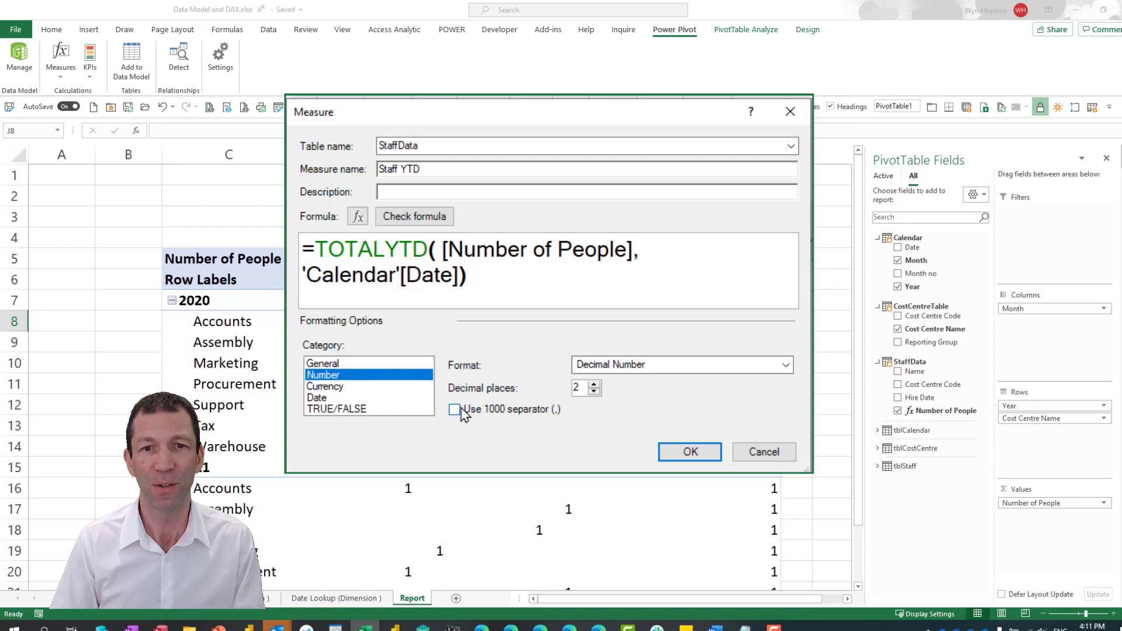
{"action": "left_click", "coordinate": [455, 409]}
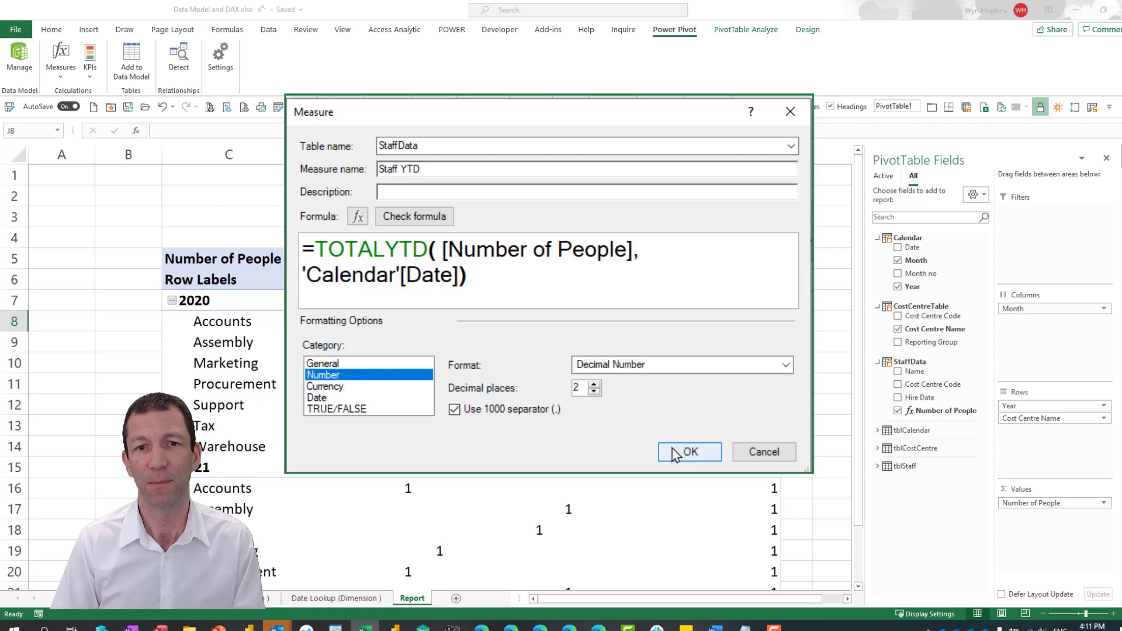
{"action": "double_click", "coordinate": [594, 391]}
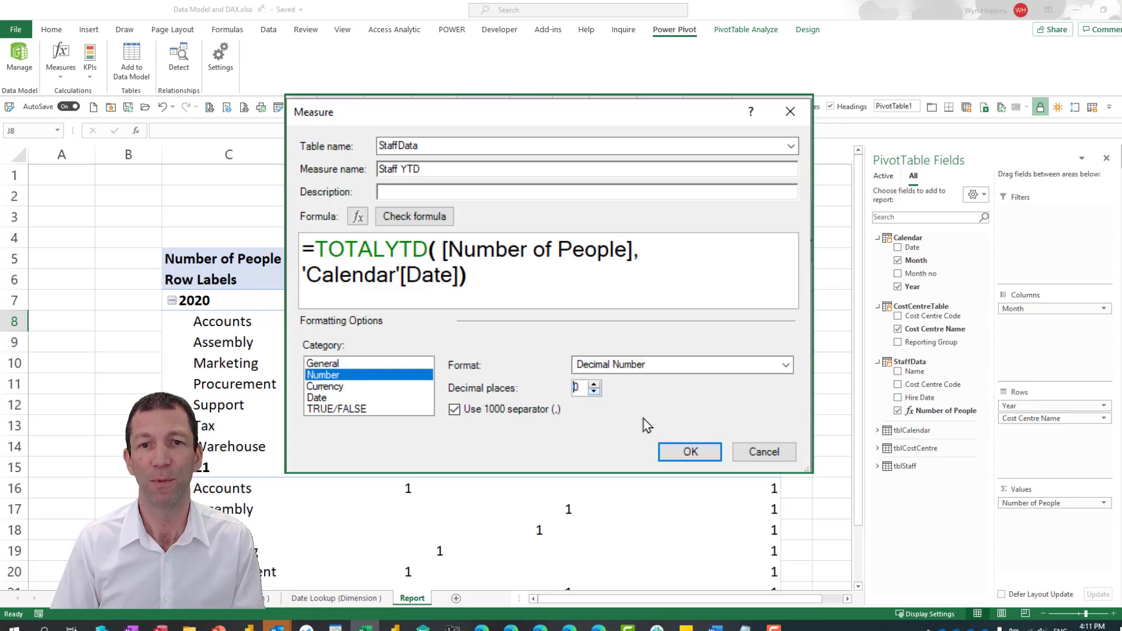
{"action": "left_click", "coordinate": [695, 454]}
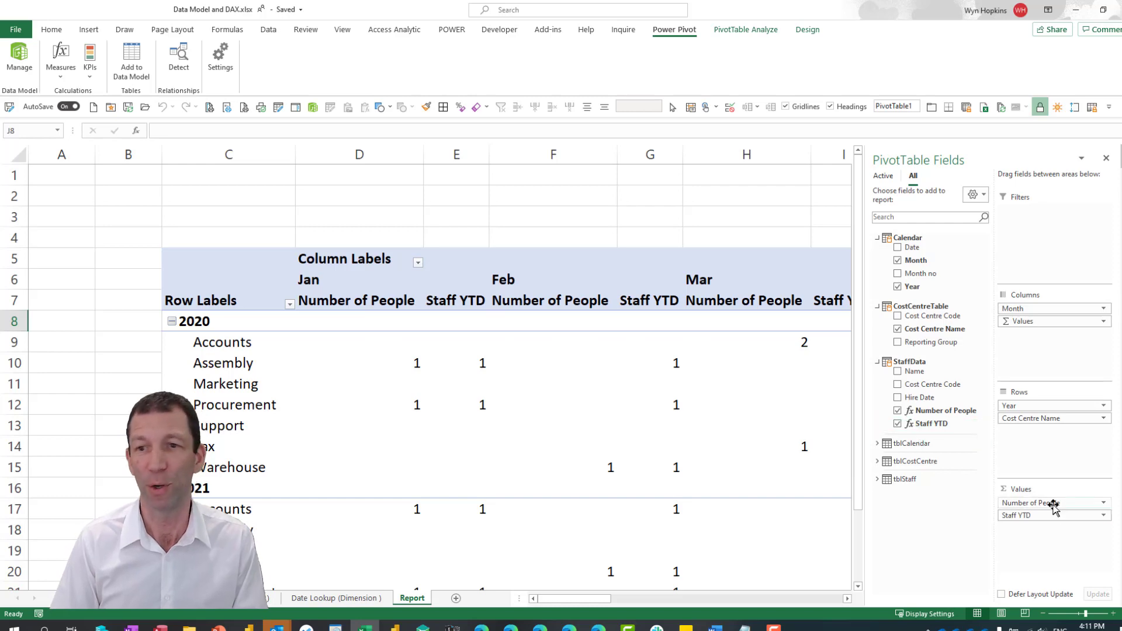
Remove Number of People from the PivotTable values and select the December 2020 Staff YTD values from Accounts through Warehouse
{"action": "left_click_drag", "start_coordinate": [1051, 502], "coordinate": [859, 346]}
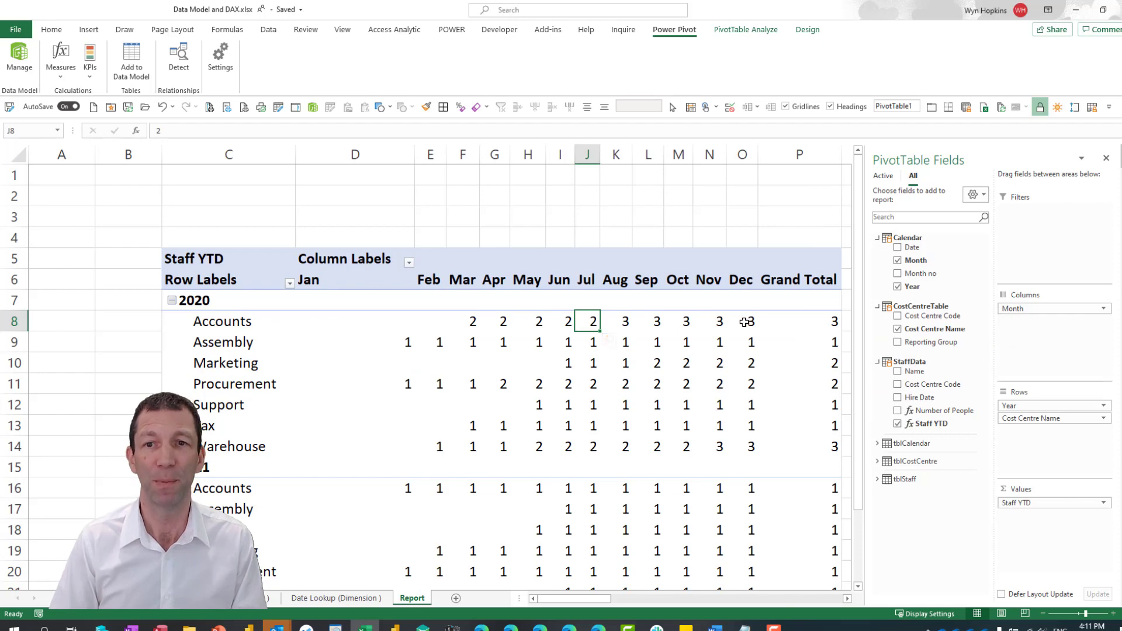
{"action": "scroll", "coordinate": [729, 341], "scroll_direction": "down", "scroll_amount": 3}
{"action": "scroll", "coordinate": [726, 363], "scroll_direction": "up", "scroll_amount": 3}
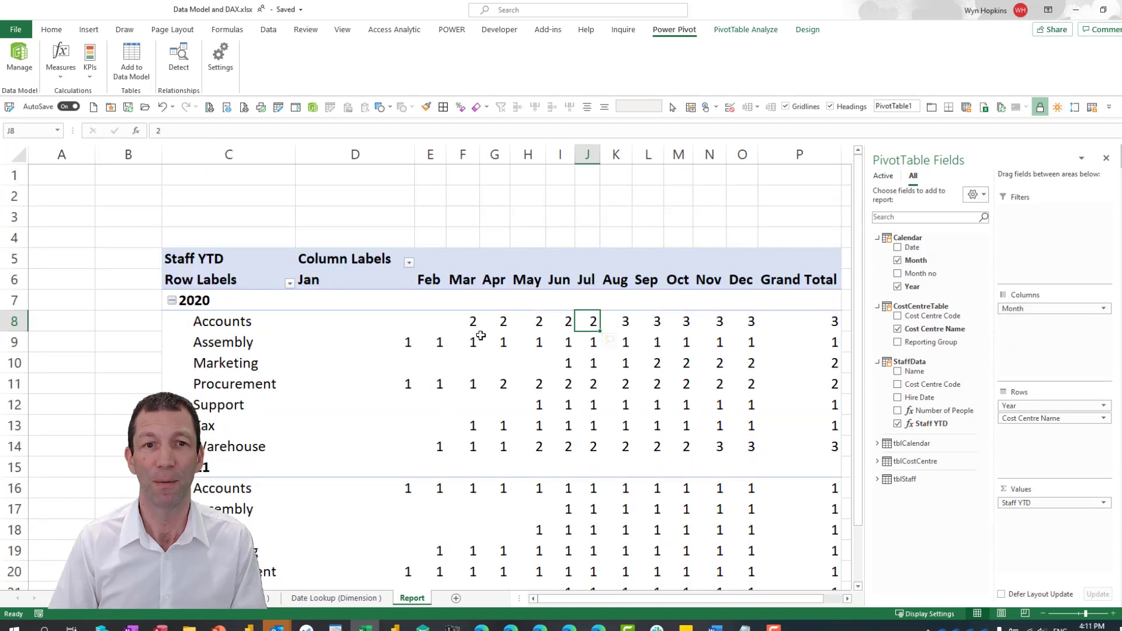
{"action": "scroll", "coordinate": [746, 363], "scroll_direction": "down", "scroll_amount": 2}
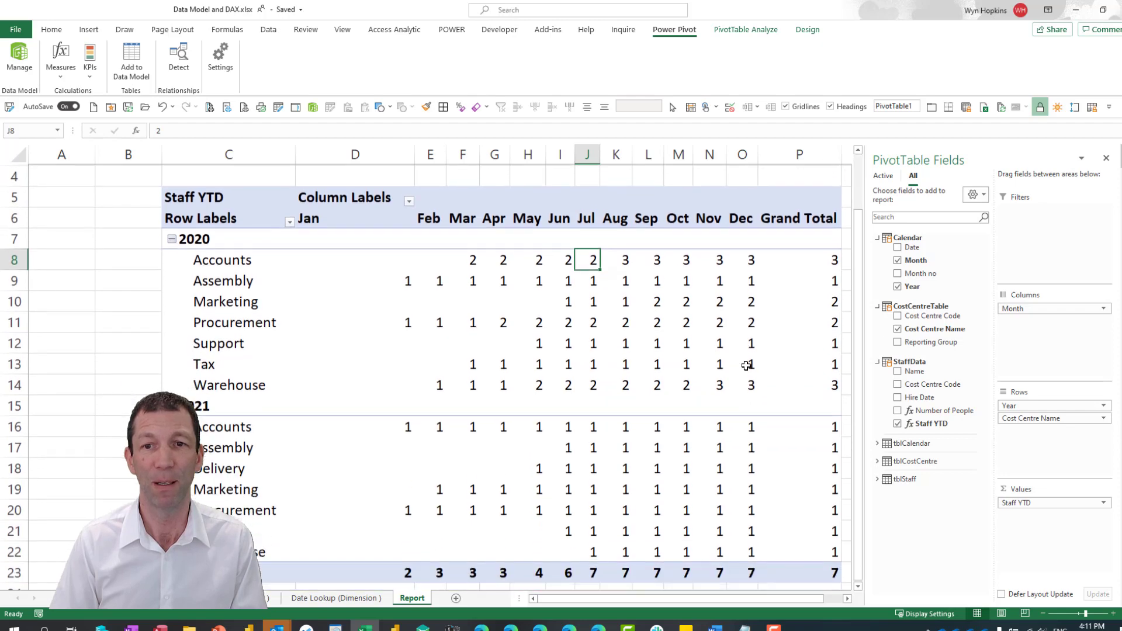
{"action": "scroll", "coordinate": [746, 366], "scroll_direction": "up", "scroll_amount": 2}
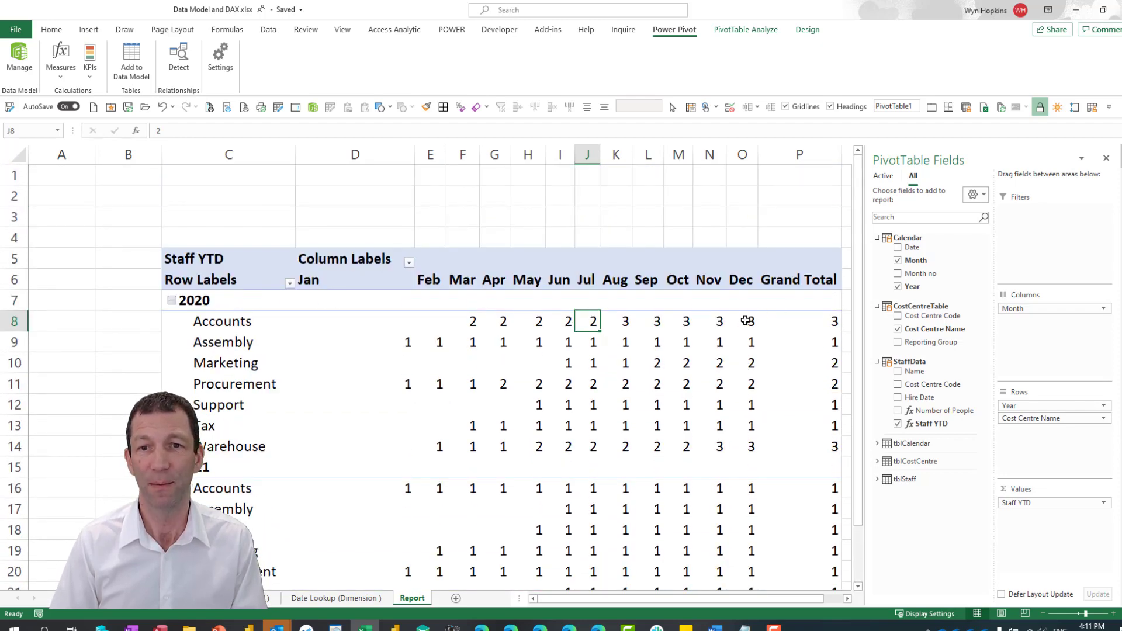
{"action": "scroll", "coordinate": [746, 321], "scroll_direction": "down", "scroll_amount": 1}
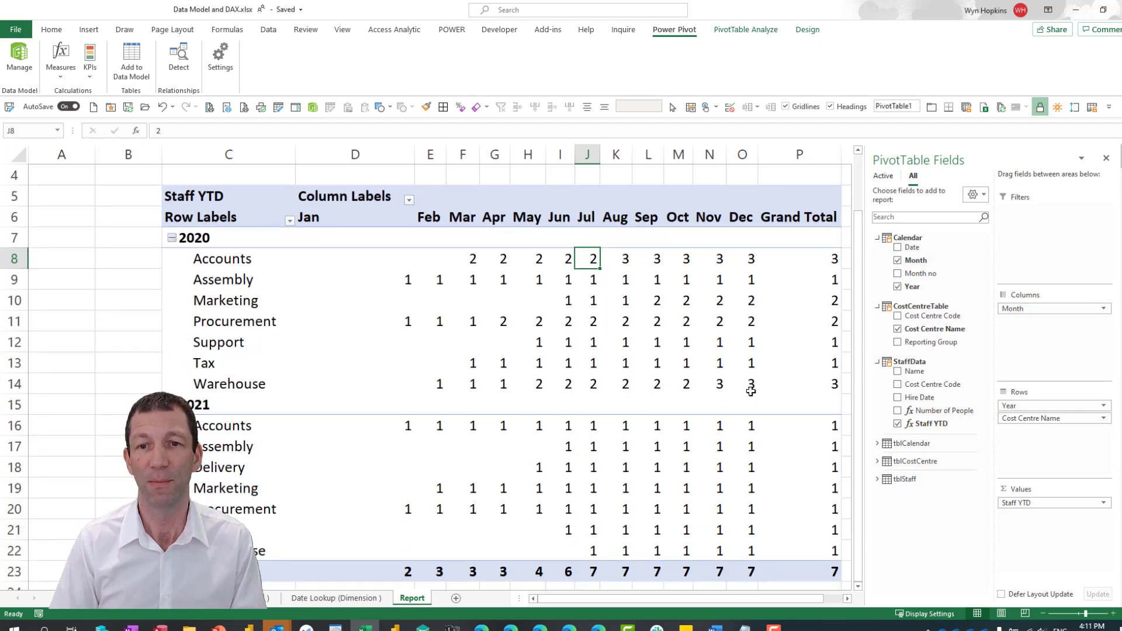
{"action": "left_click_drag", "start_coordinate": [750, 264], "coordinate": [749, 386]}
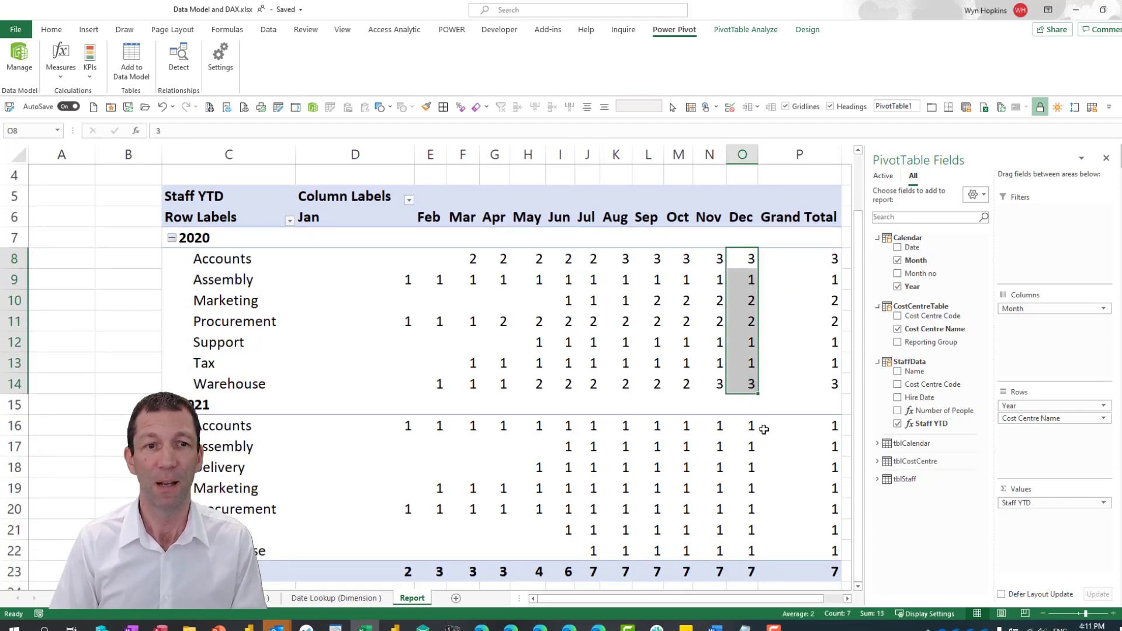
Select the December 2021 cost centre values, then move Year from the PivotTable's rows to its columns above Month
{"action": "left_click_drag", "start_coordinate": [754, 425], "coordinate": [751, 550]}
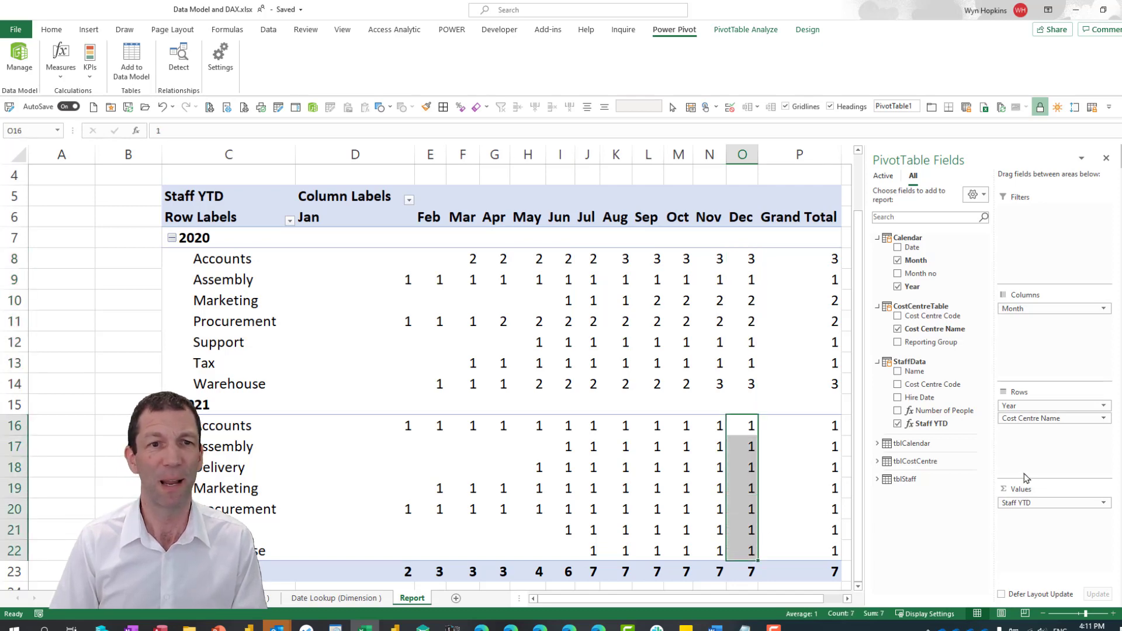
{"action": "left_click_drag", "start_coordinate": [1027, 405], "coordinate": [1031, 310]}
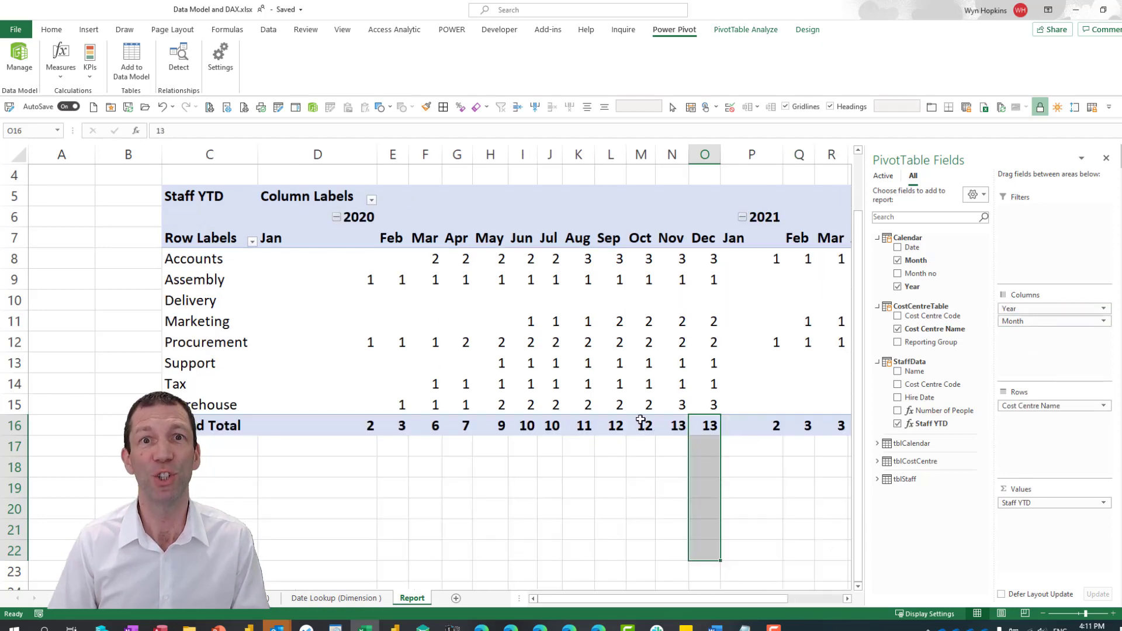
Examine the Grand Total row for December 2020, the overall grand total, and the 2021 monthly totals from January to November
{"action": "mouse_move", "coordinate": [640, 420]}
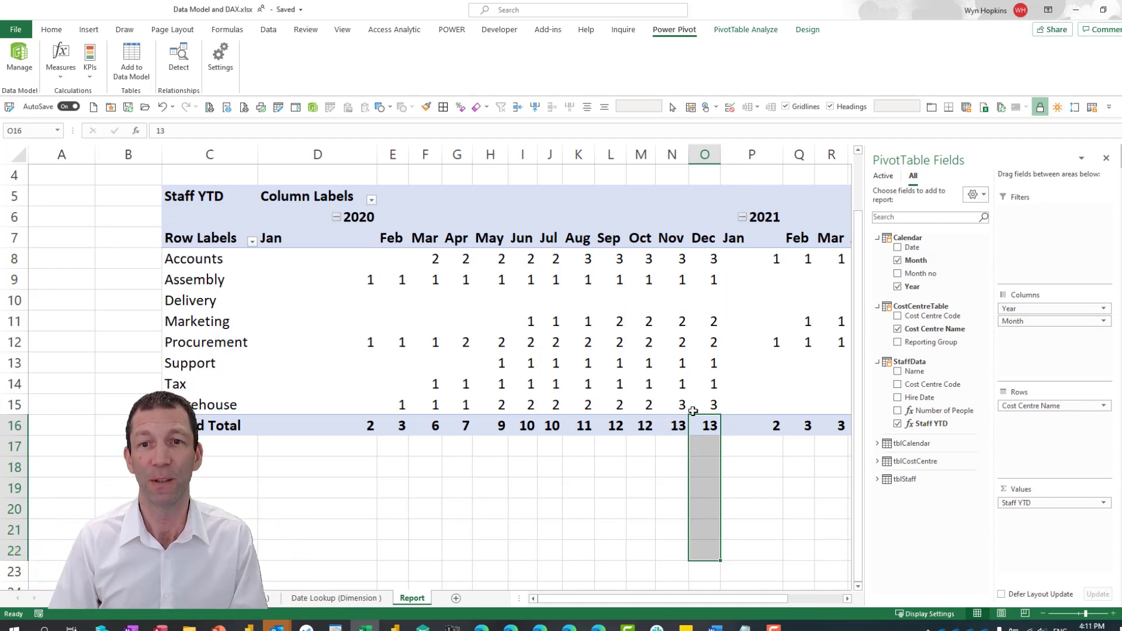
{"action": "left_click", "coordinate": [706, 424]}
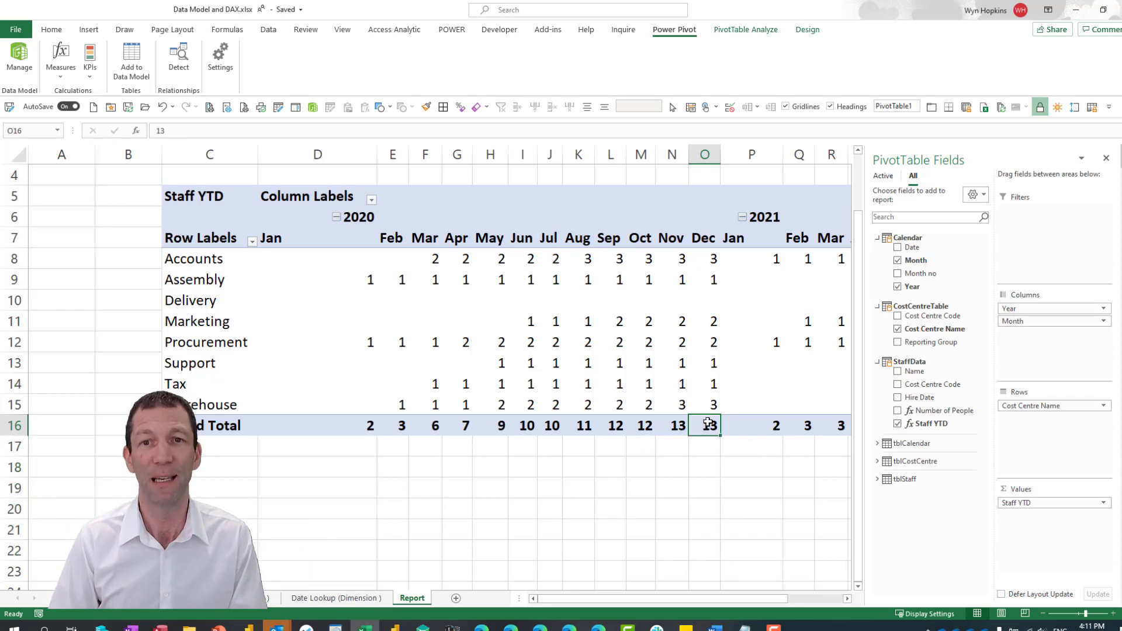
{"action": "left_click_drag", "start_coordinate": [590, 597], "coordinate": [646, 597]}
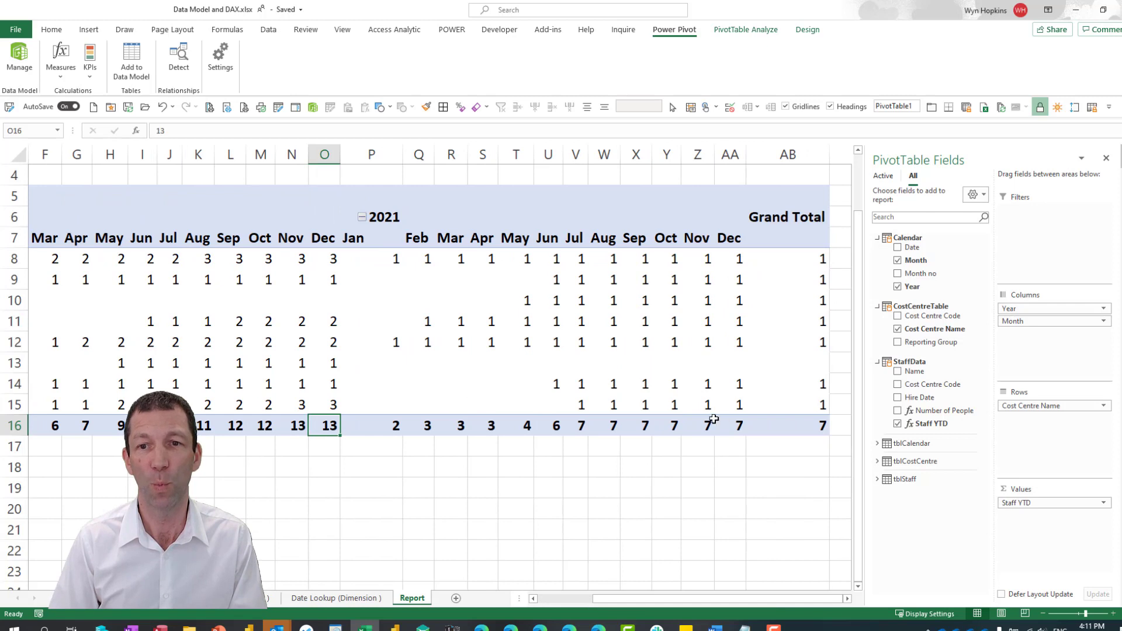
{"action": "left_click", "coordinate": [801, 424]}
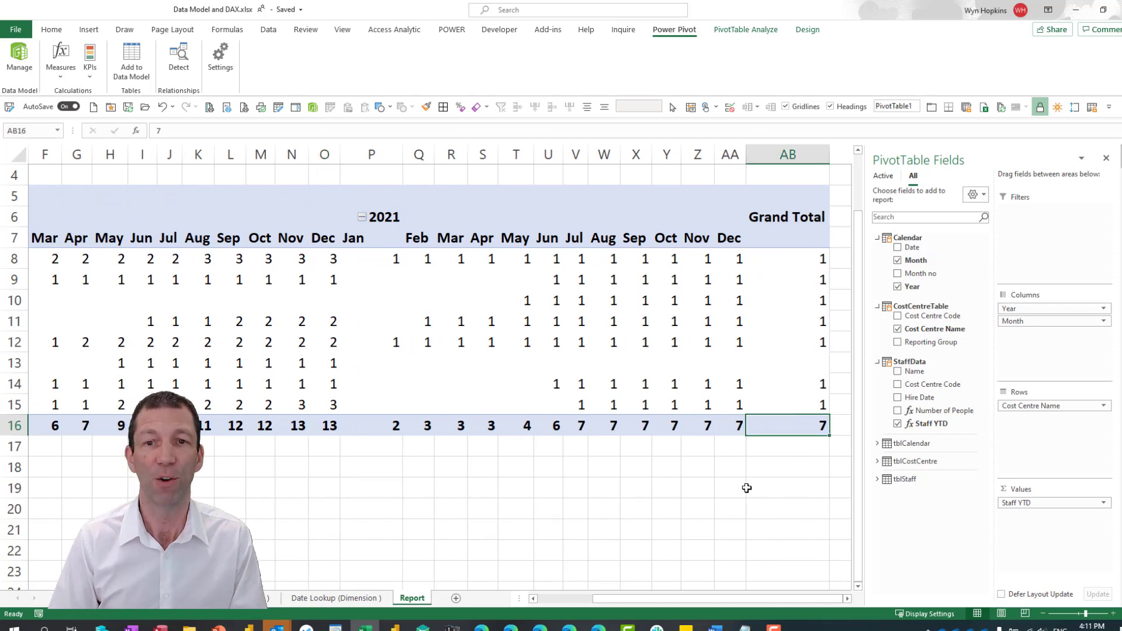
{"action": "left_click_drag", "start_coordinate": [400, 425], "coordinate": [716, 427]}
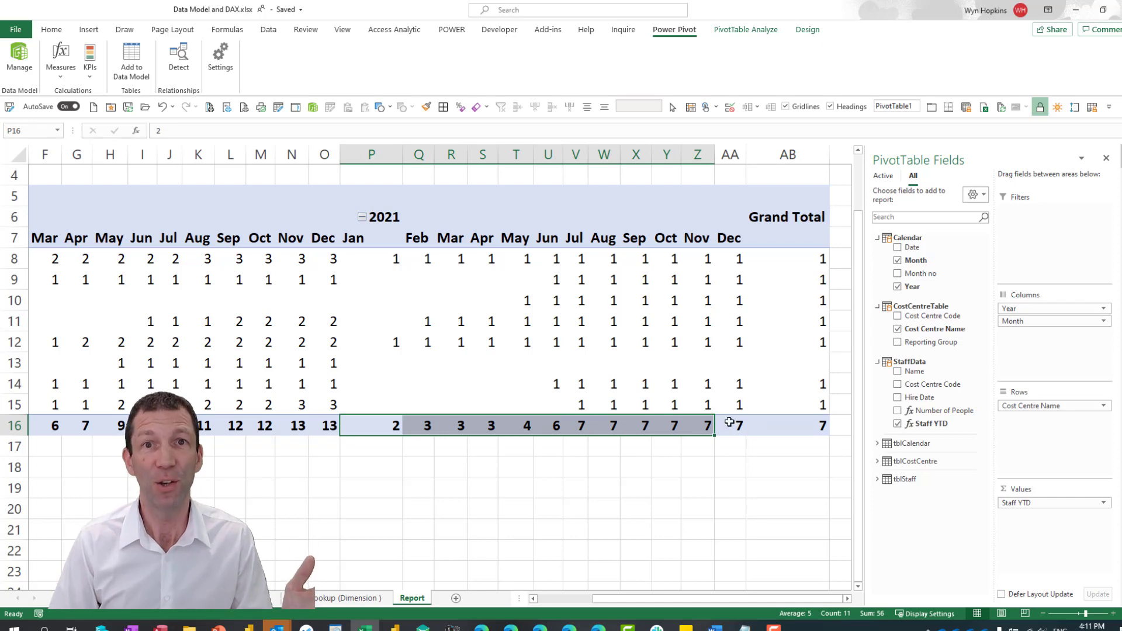
{"action": "mouse_move", "coordinate": [725, 432]}
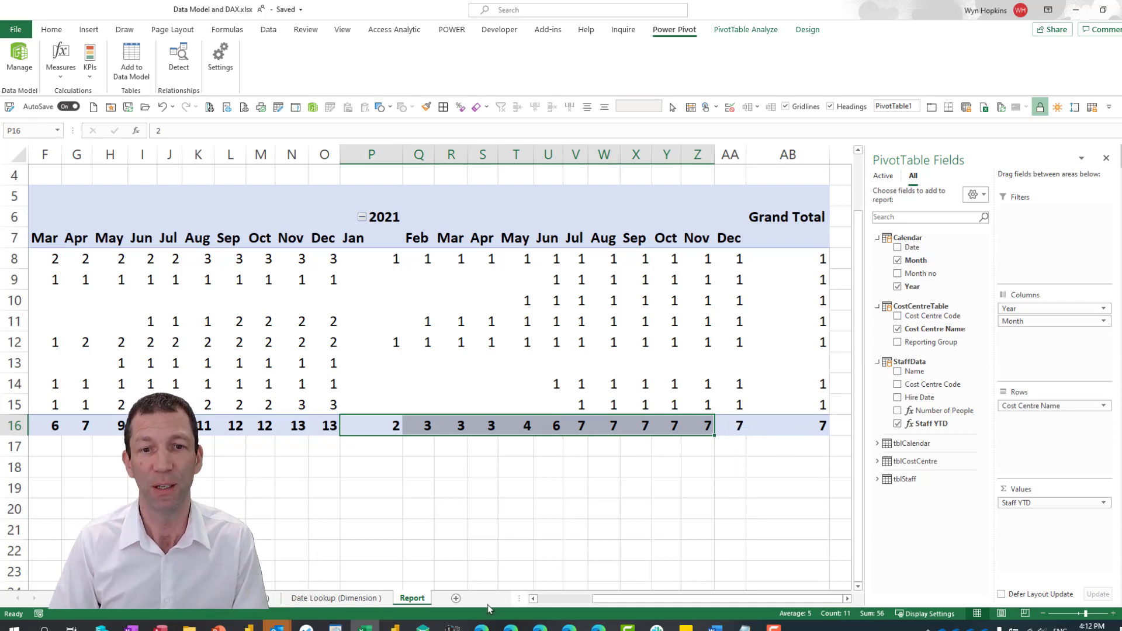
Switch to Power BI Desktop and open the options for the StaffData table
{"action": "left_click", "coordinate": [394, 624]}
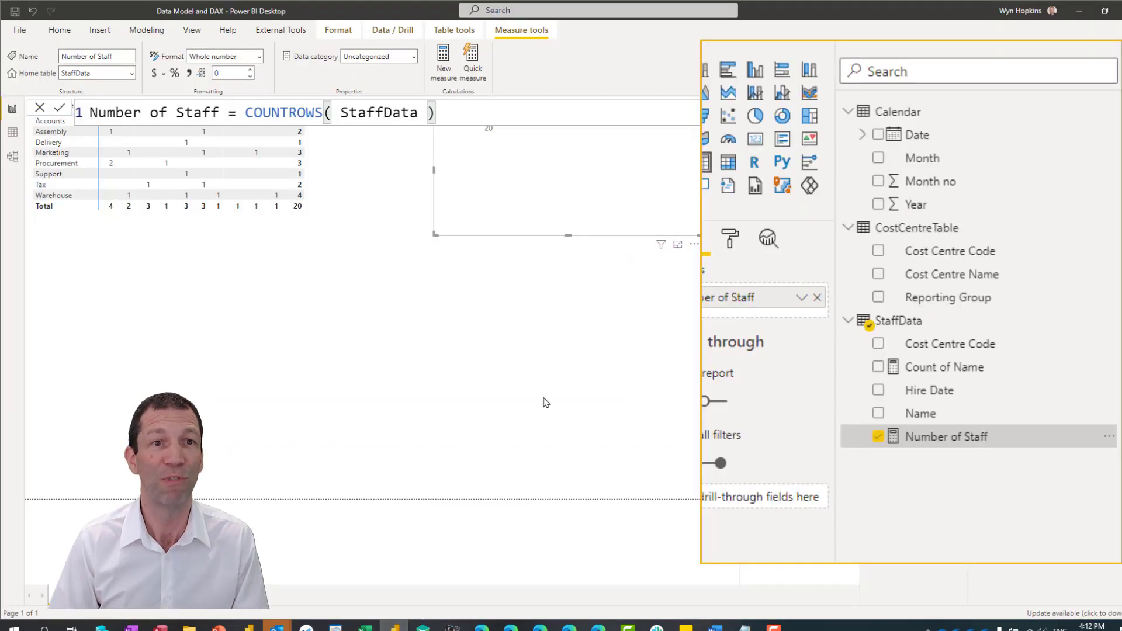
{"action": "right_click", "coordinate": [937, 321]}
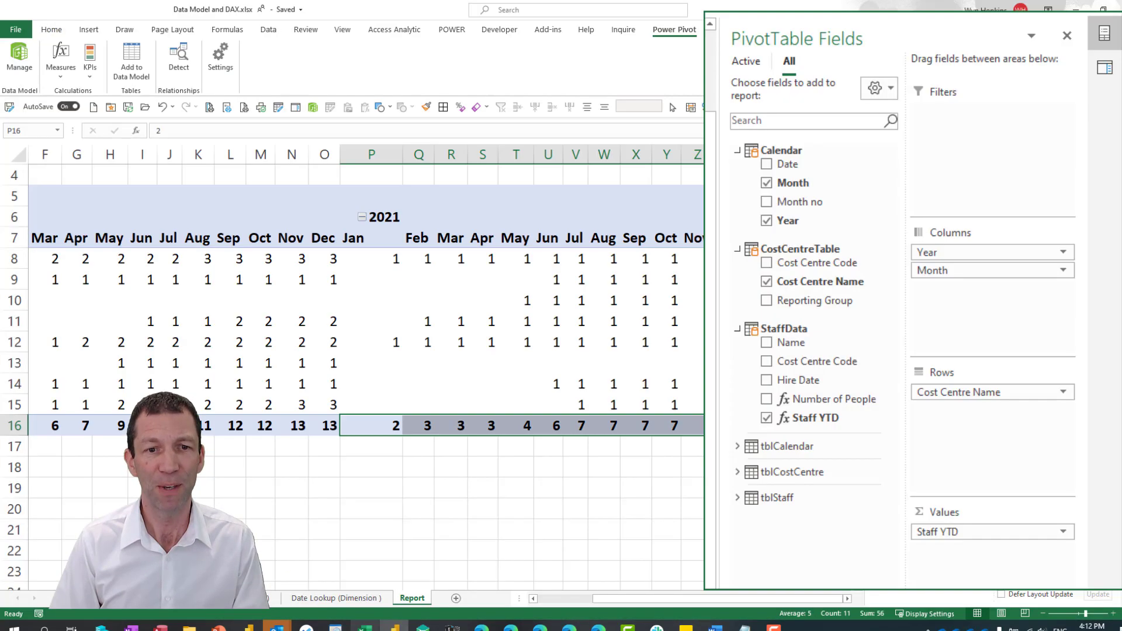
Back in the Excel report, remove Cost Centre Name from the PivotTable and move Year and Month from columns to rows
{"action": "left_click", "coordinate": [365, 626]}
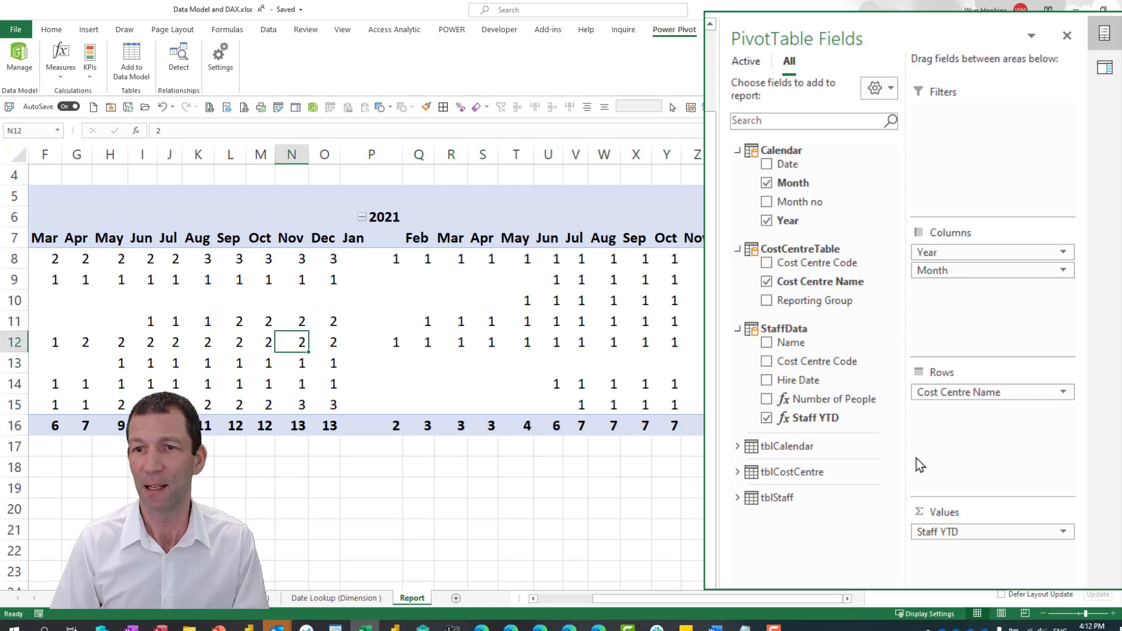
{"action": "left_click_drag", "start_coordinate": [989, 395], "coordinate": [841, 461]}
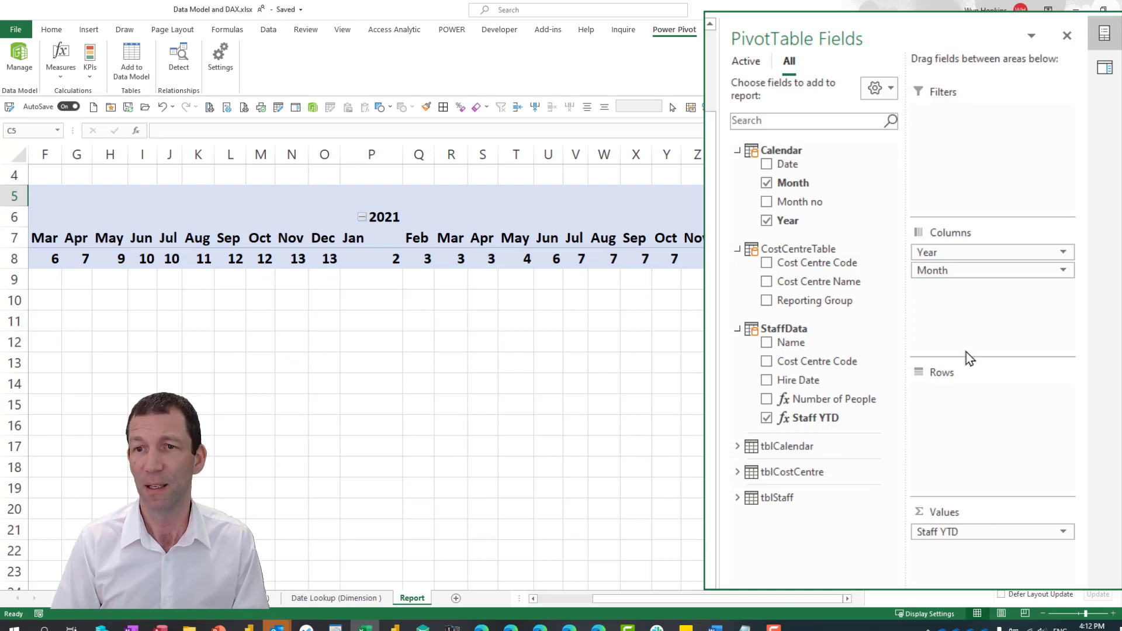
{"action": "left_click_drag", "start_coordinate": [972, 257], "coordinate": [976, 449]}
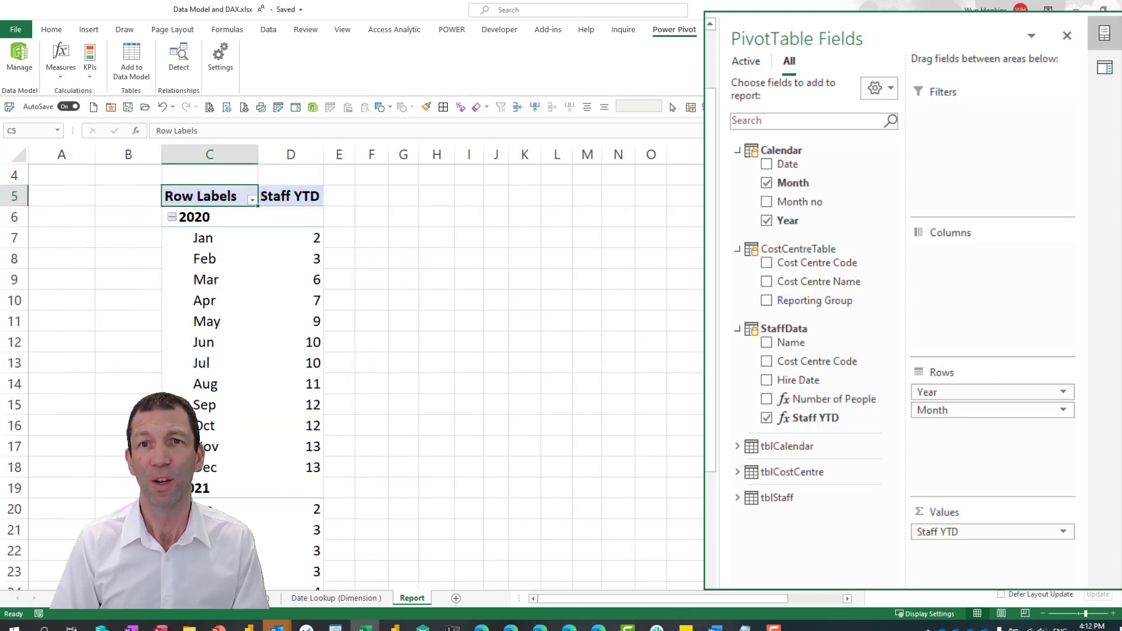
Insert a column PivotChart of Staff YTD by year and month and place it beside the PivotTable, starting near cell F5
{"action": "left_click", "coordinate": [807, 31]}
{"action": "left_click", "coordinate": [745, 29]}
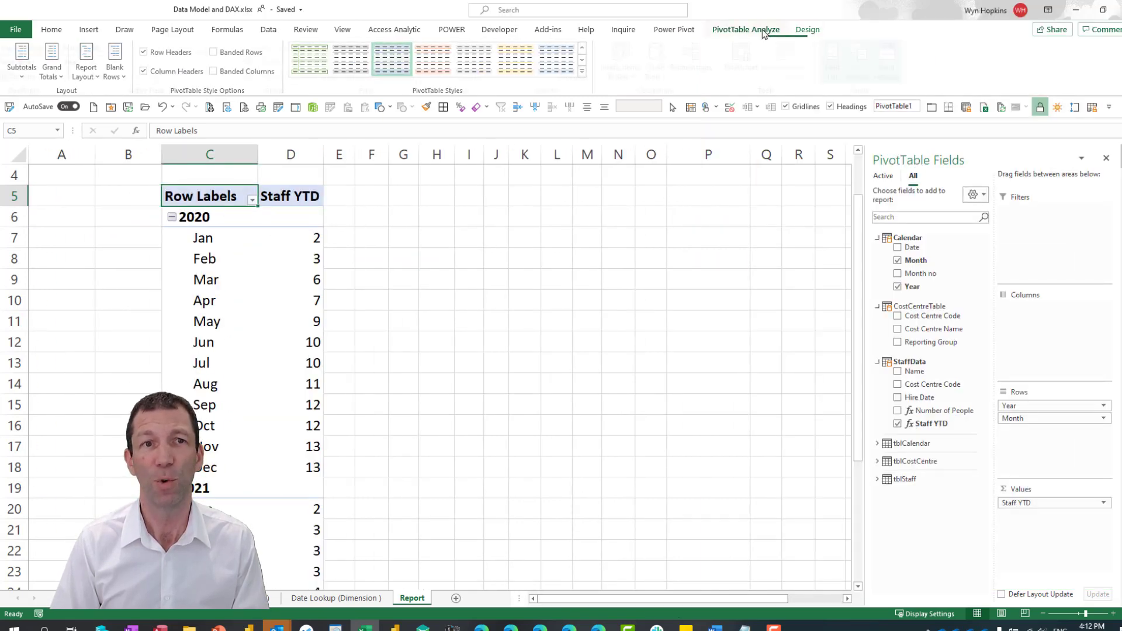
{"action": "left_click", "coordinate": [749, 55]}
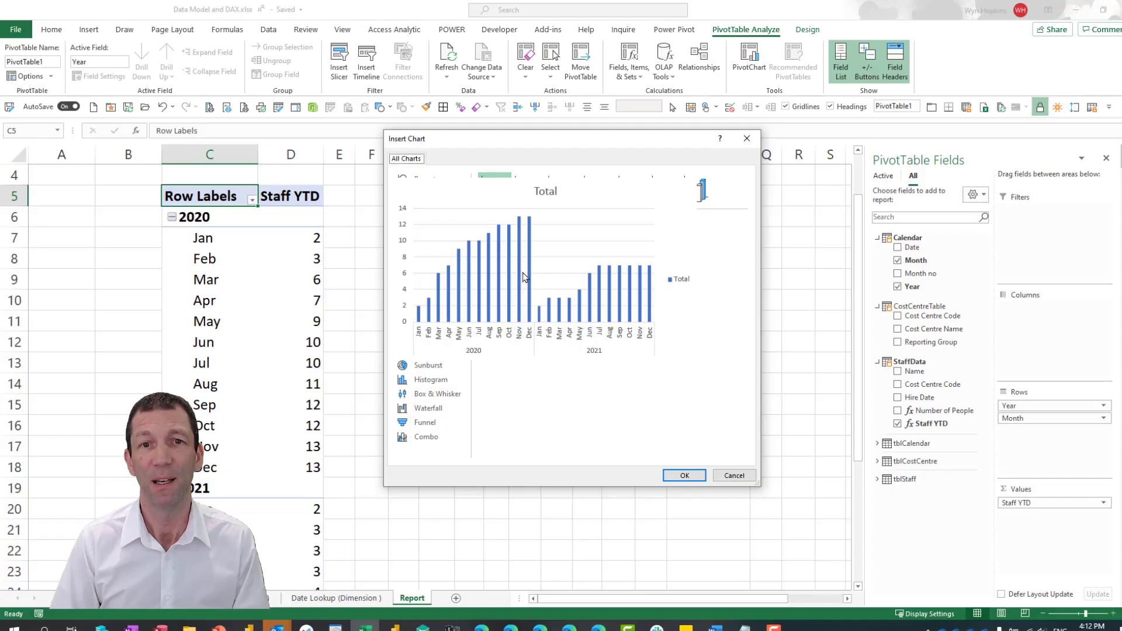
{"action": "left_click", "coordinate": [684, 475]}
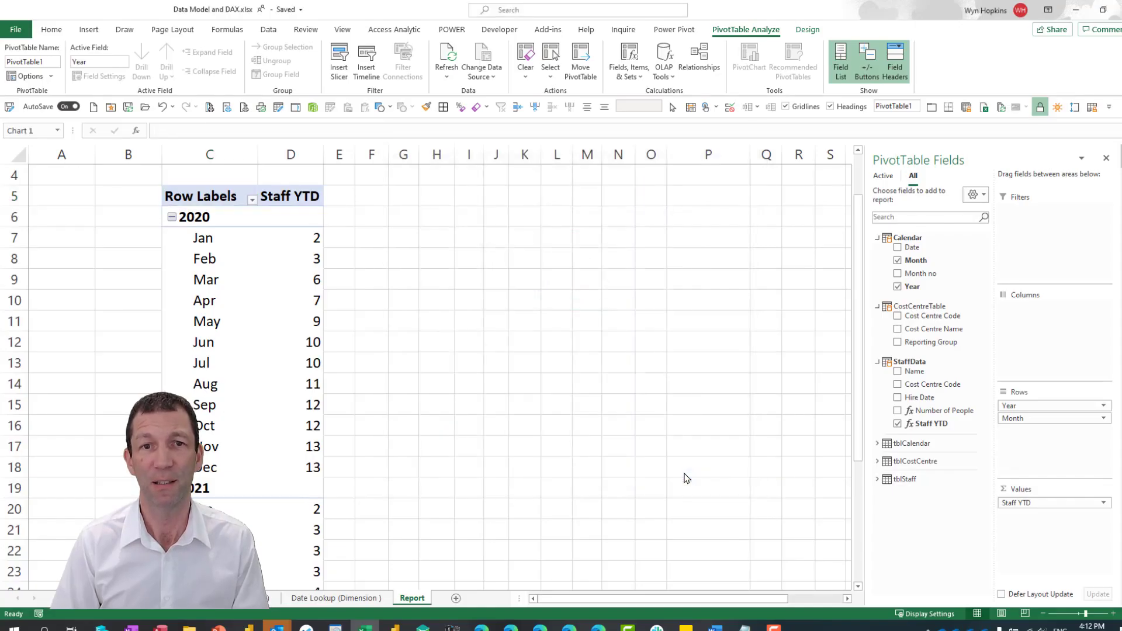
{"action": "left_click_drag", "start_coordinate": [492, 240], "coordinate": [663, 204]}
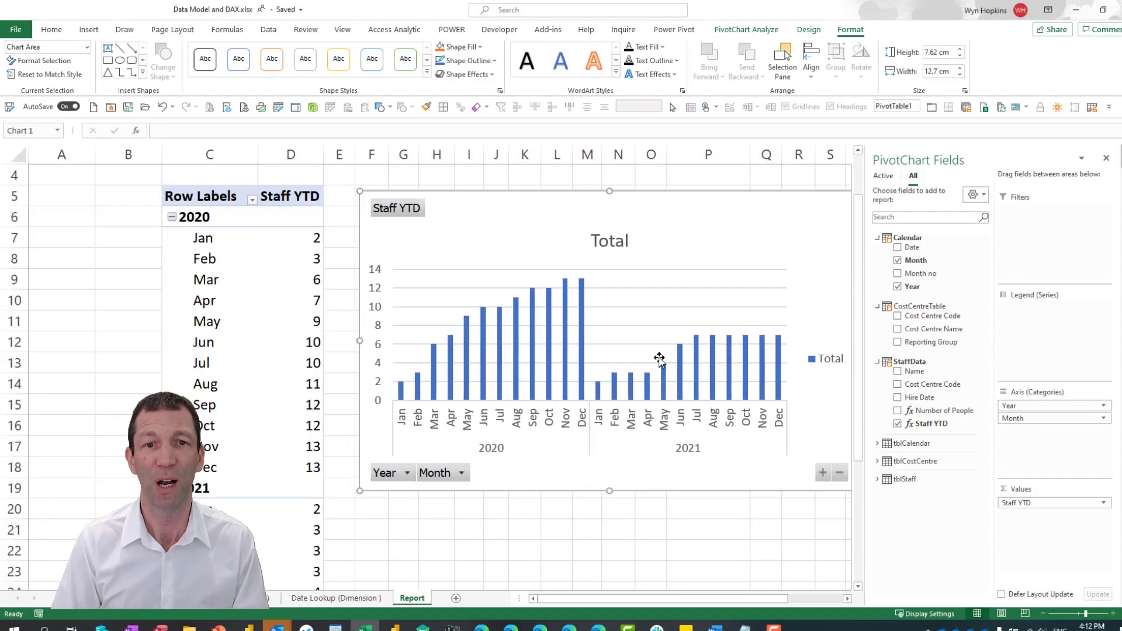
Add a slicer for Cost Centre Name and place it beside the PivotChart, over the PivotTable
{"action": "right_click", "coordinate": [934, 329]}
{"action": "left_click", "coordinate": [865, 397]}
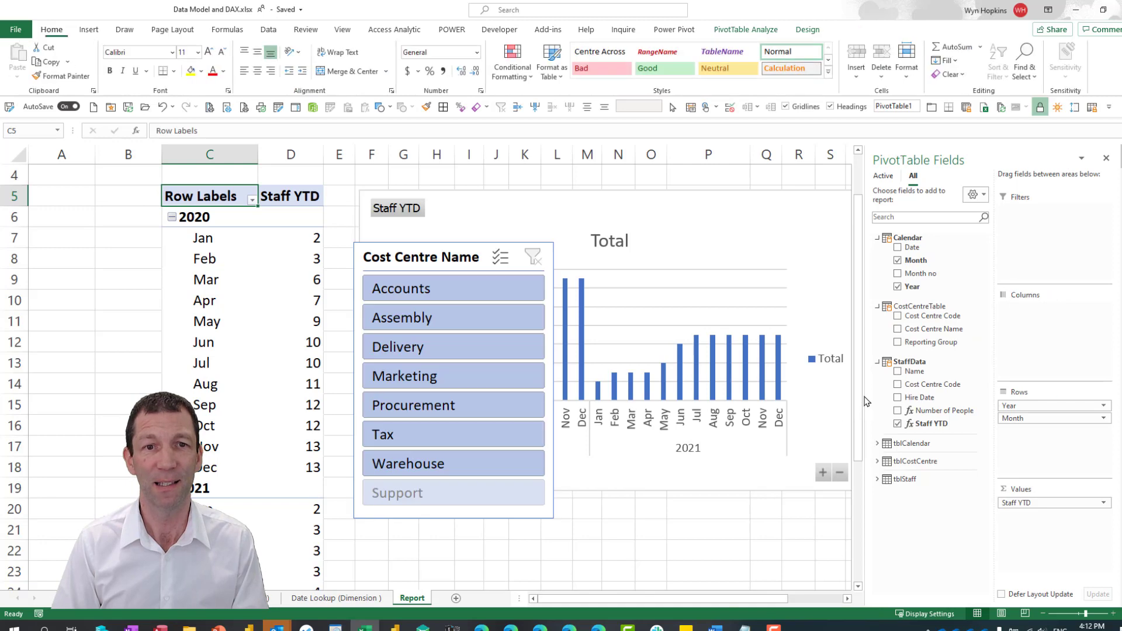
{"action": "left_click_drag", "start_coordinate": [379, 254], "coordinate": [183, 204]}
Filter the chart by Accounts, Assembly, Delivery and Marketing in turn to compare them, and clear the slicer's filter
{"action": "left_click", "coordinate": [205, 240]}
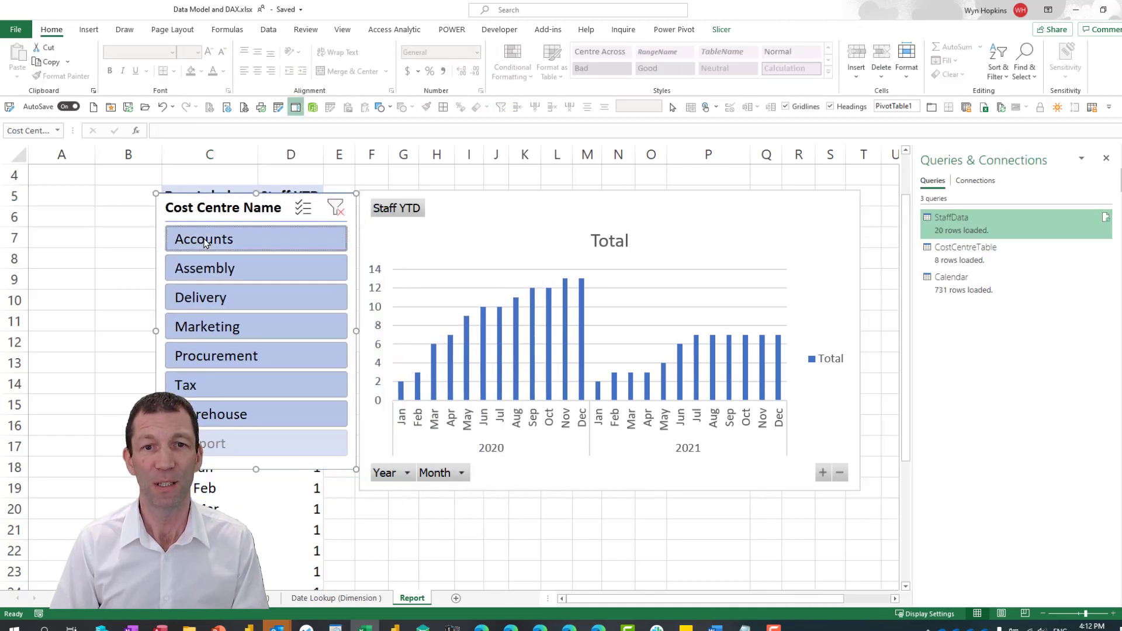
{"action": "left_click", "coordinate": [207, 272]}
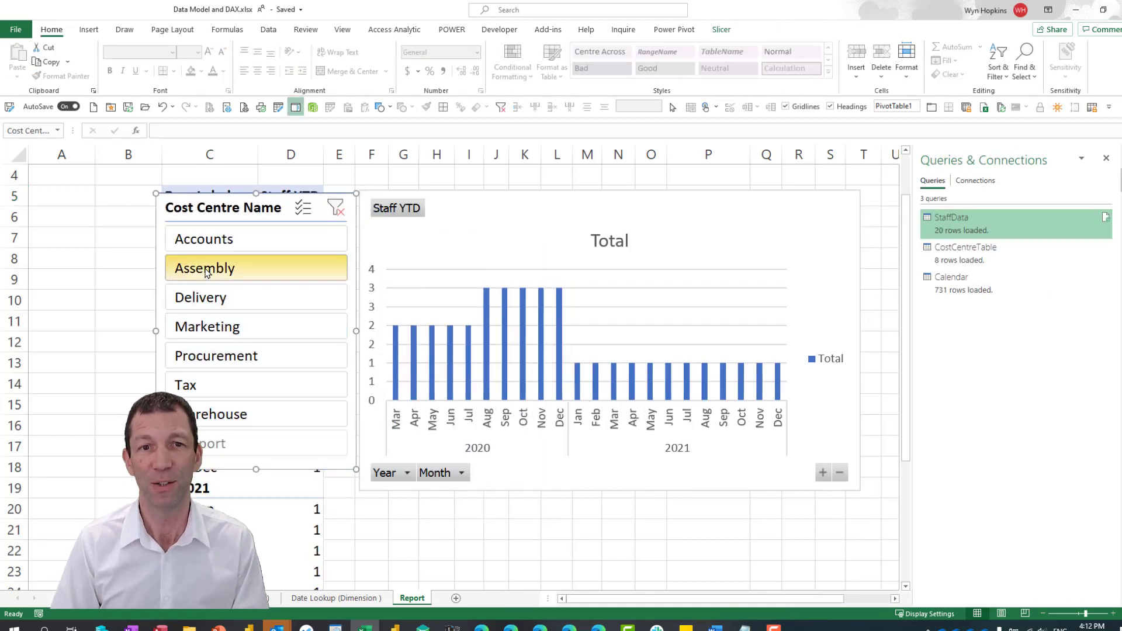
{"action": "left_click", "coordinate": [214, 305]}
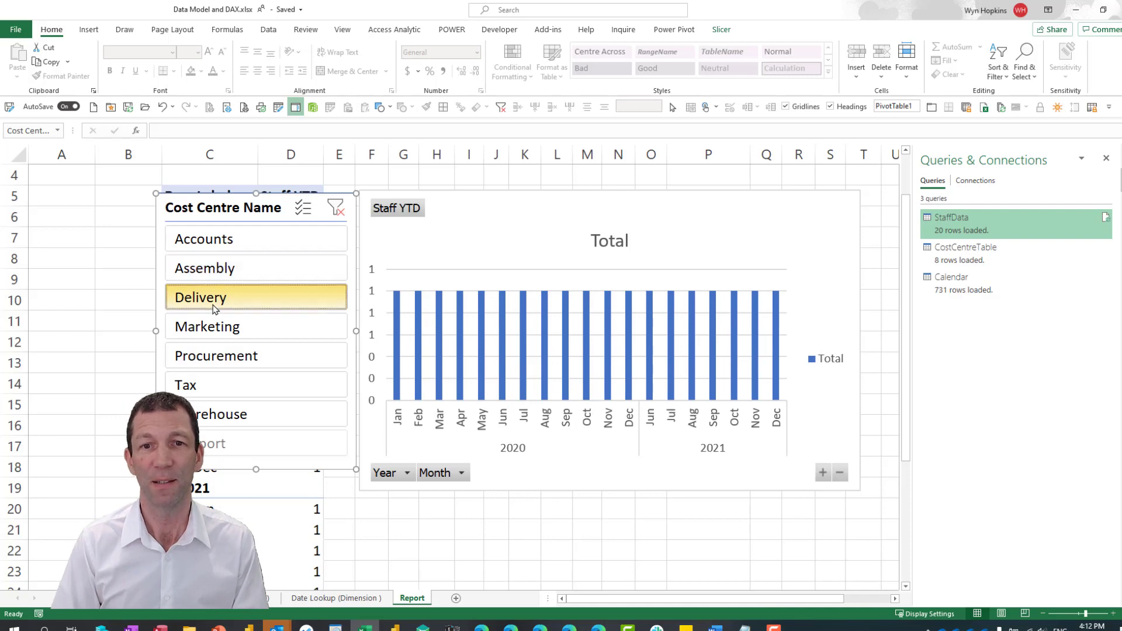
{"action": "left_click", "coordinate": [214, 327]}
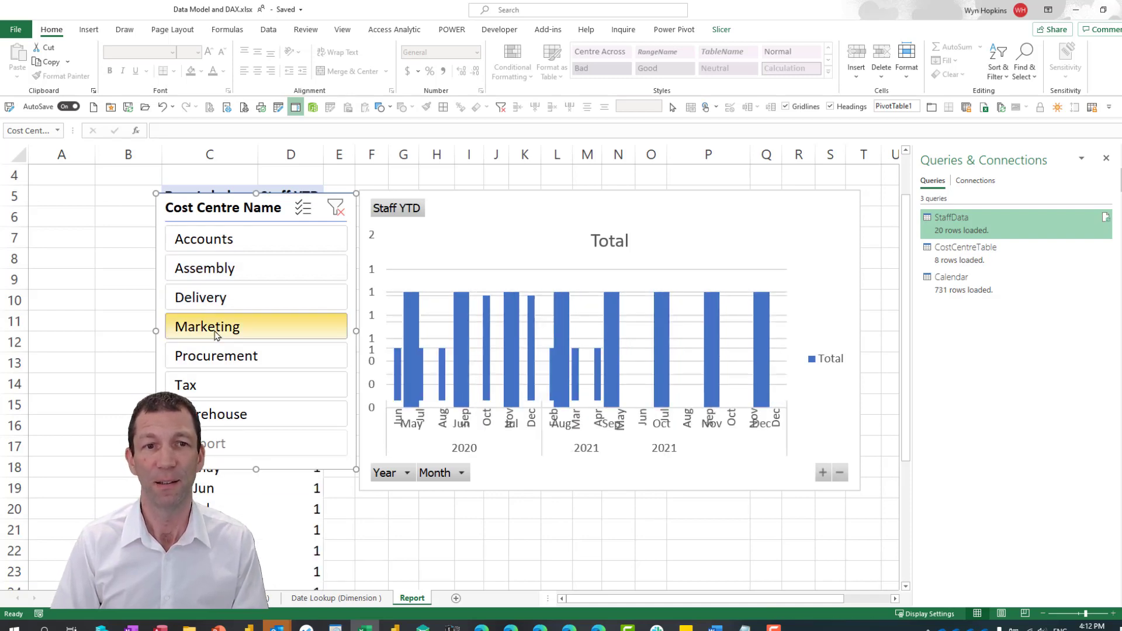
{"action": "left_click", "coordinate": [336, 208]}
Create a new measure in the StaffData table and name it Staff Hires Last Year
{"action": "mouse_move", "coordinate": [1103, 294]}
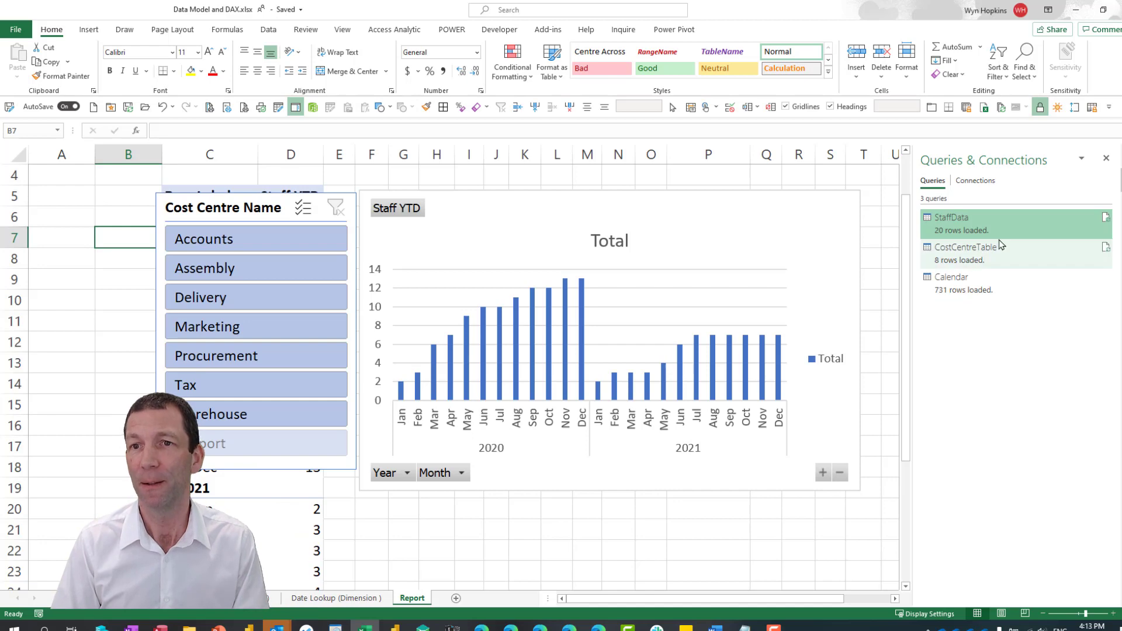
{"action": "mouse_move", "coordinate": [1020, 245]}
{"action": "left_click", "coordinate": [295, 530]}
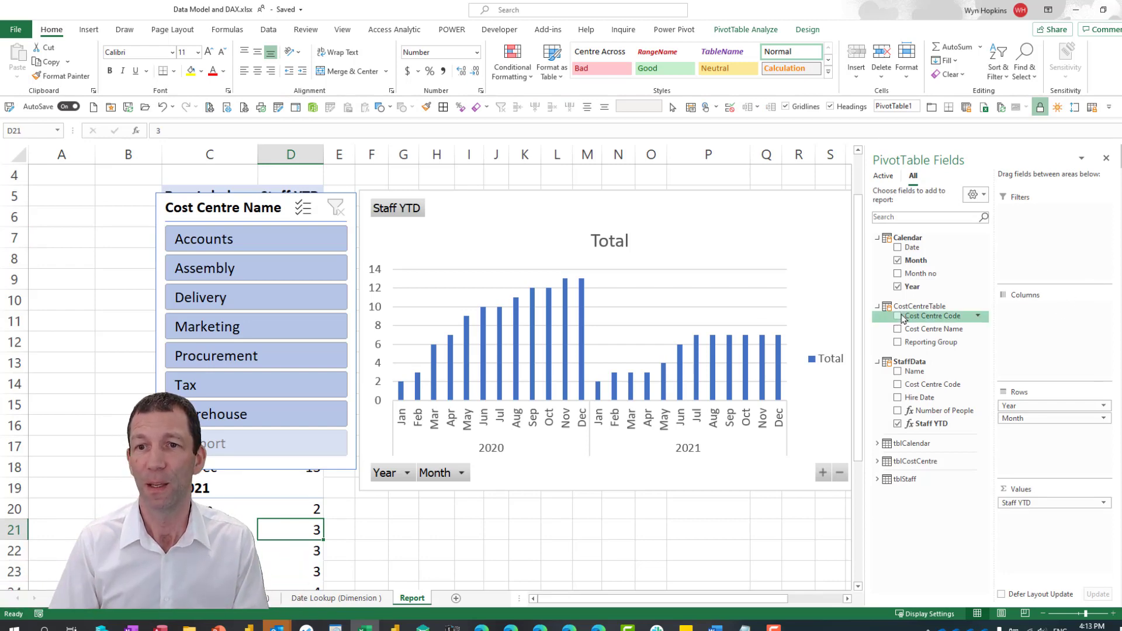
{"action": "left_click", "coordinate": [675, 30]}
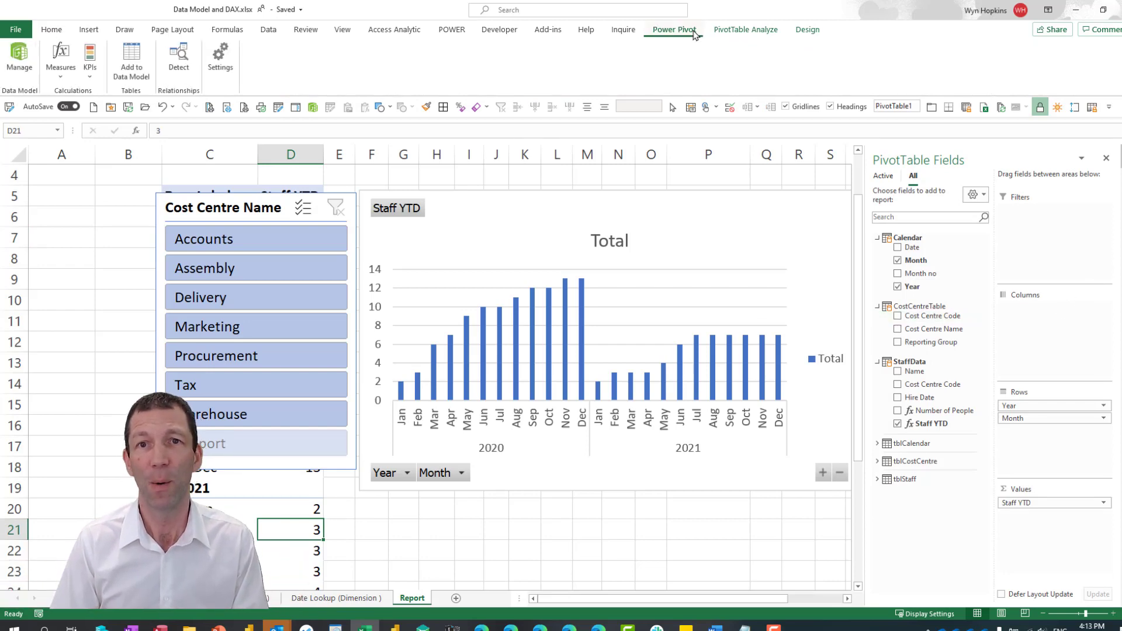
{"action": "left_click", "coordinate": [61, 64]}
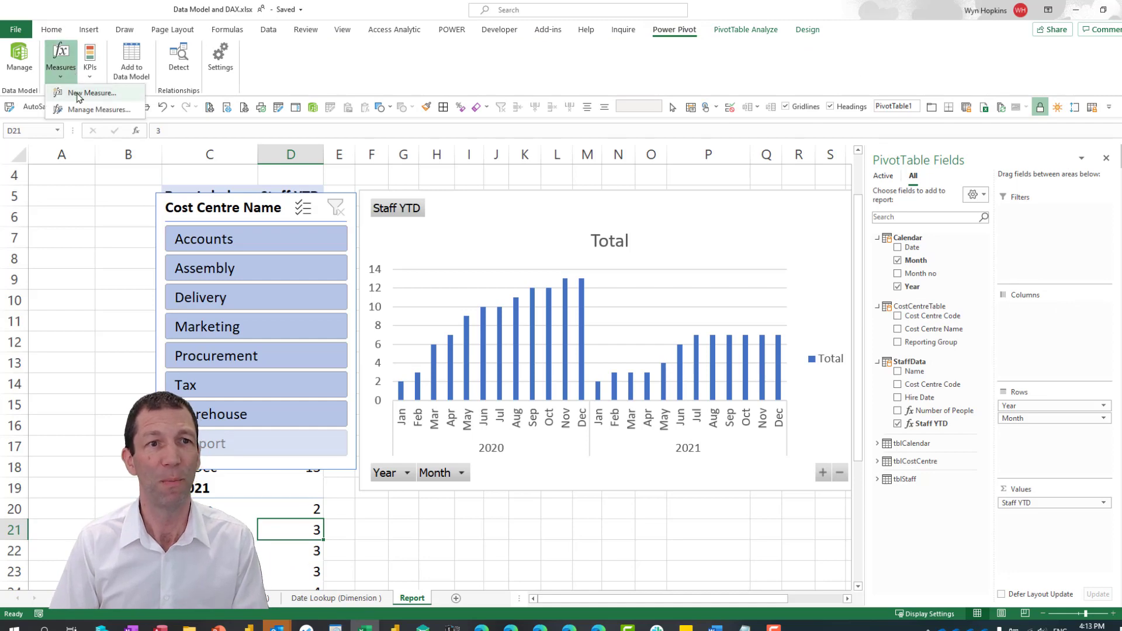
{"action": "left_click", "coordinate": [77, 94]}
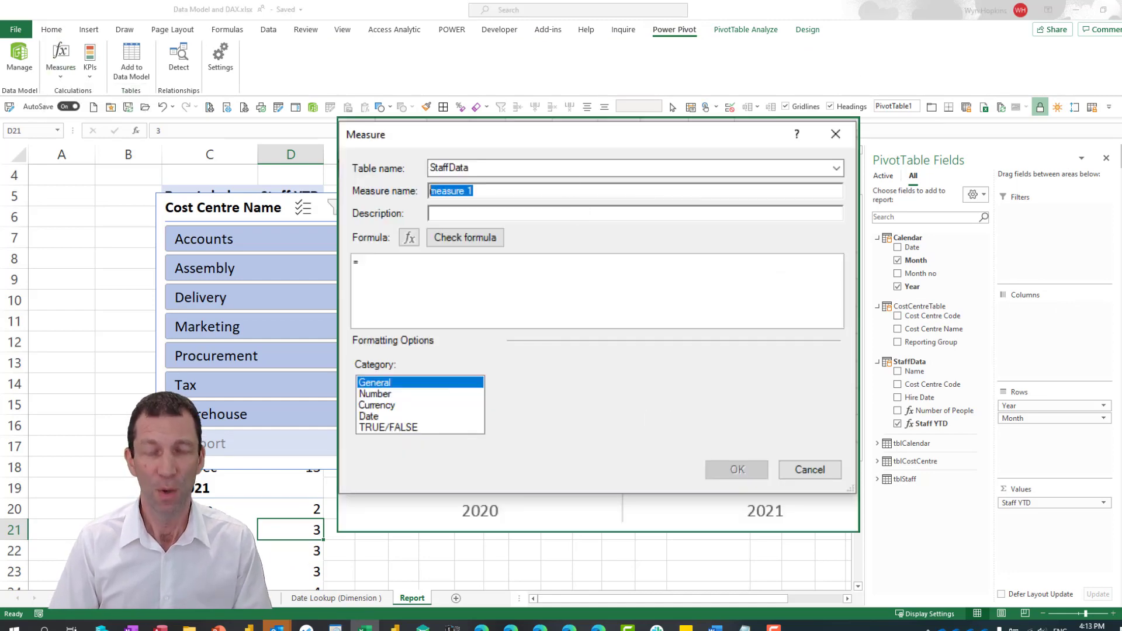
{"action": "type", "text": "Staff Hires Last Year"}
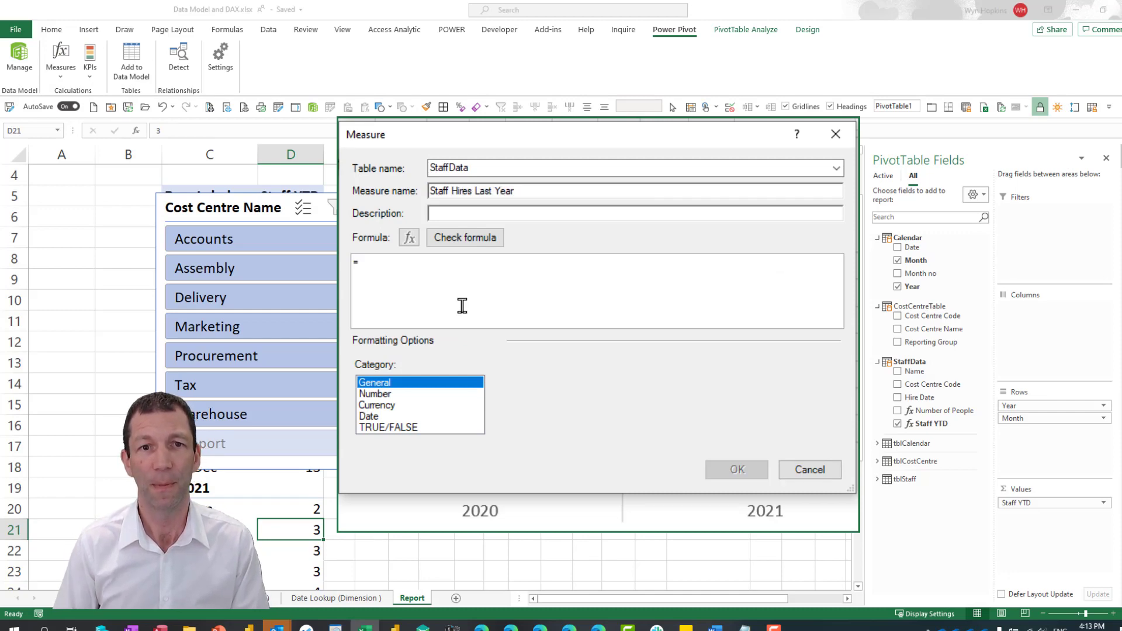
Begin the Staff Hires Last Year formula with CALCULATE, using [Number of People] as its expression, followed by a comma
{"action": "left_click", "coordinate": [466, 287]}
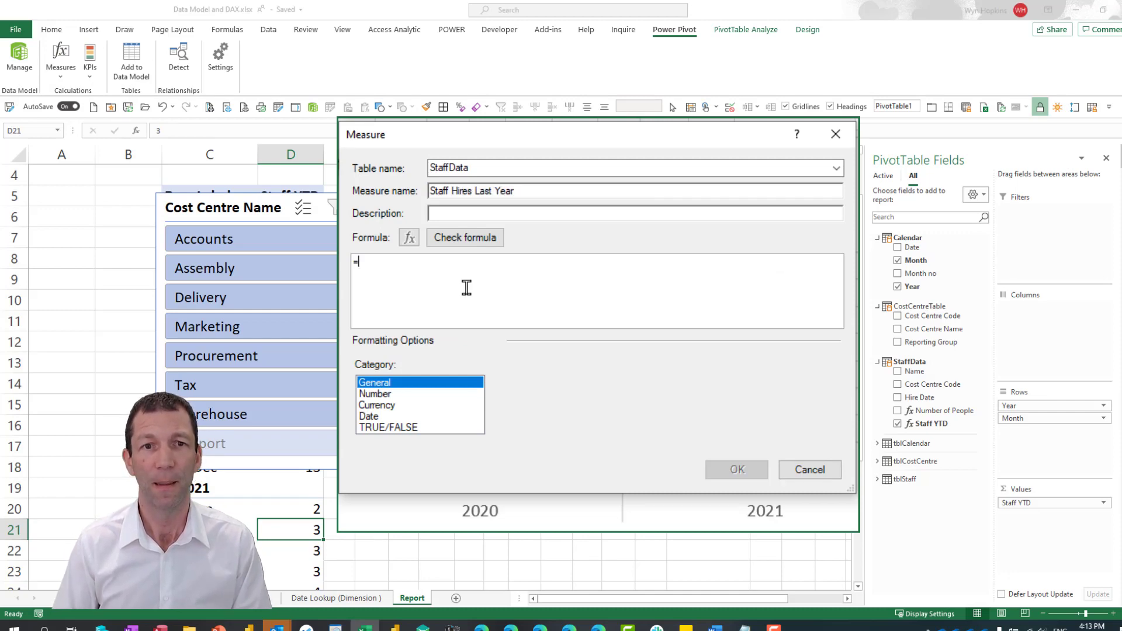
{"action": "type", "text": "CA"}
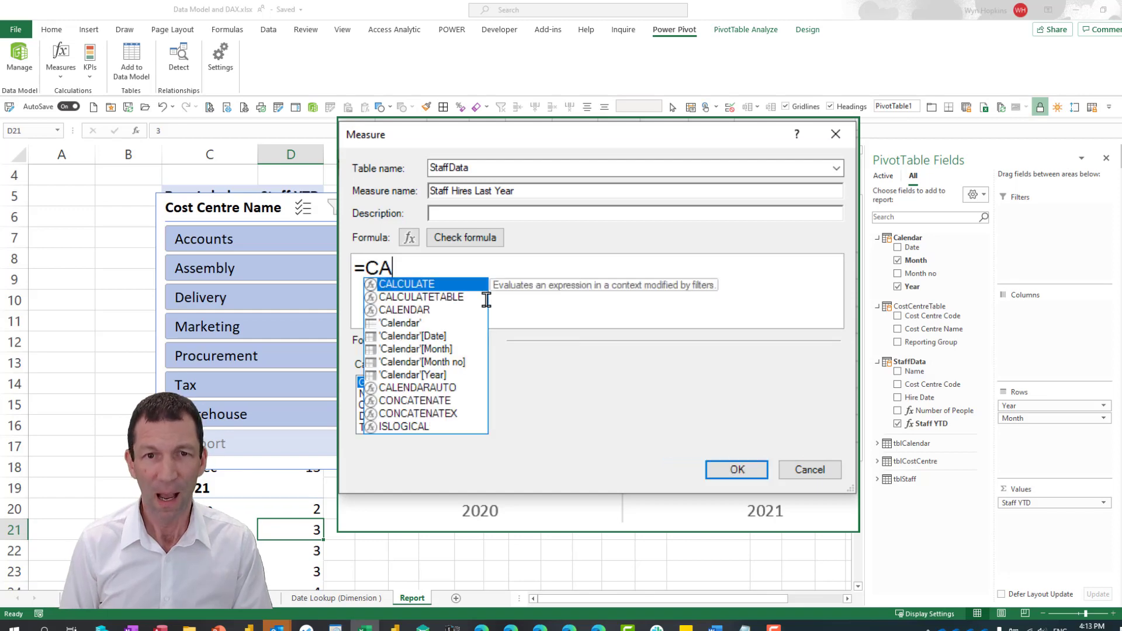
{"action": "type", "text": "L"}
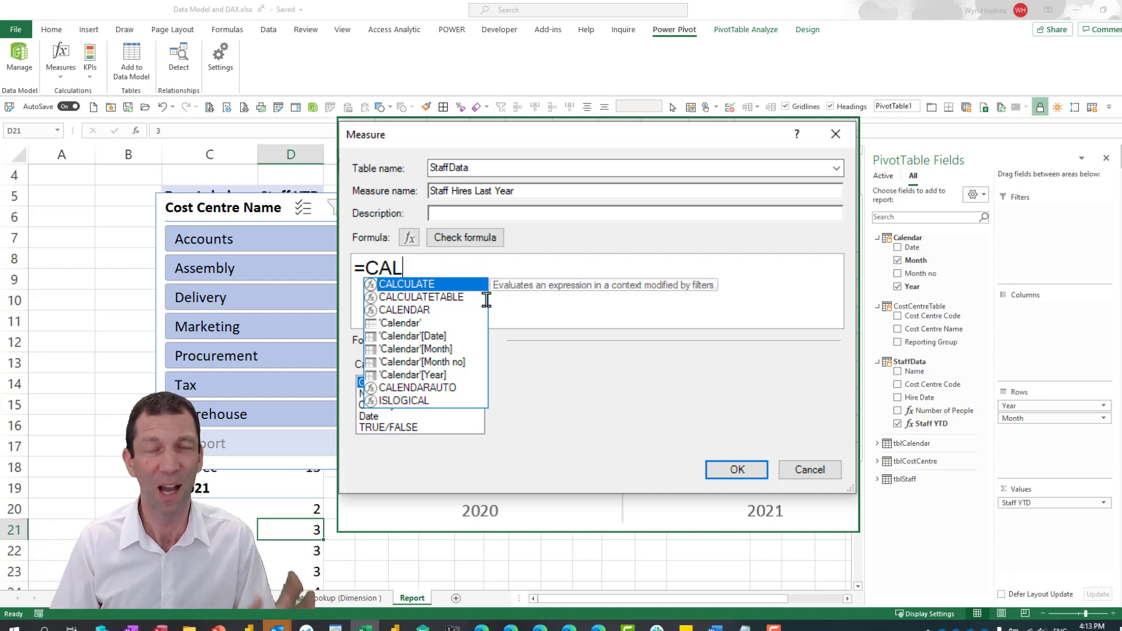
{"action": "key", "text": "Tab"}
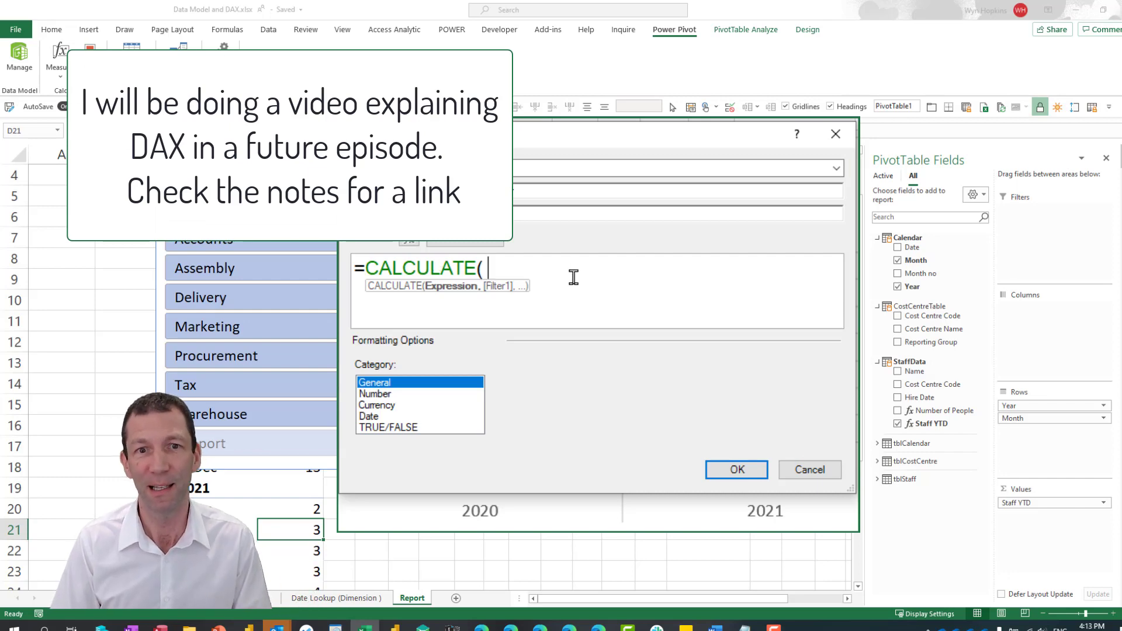
{"action": "type", "text": "["}
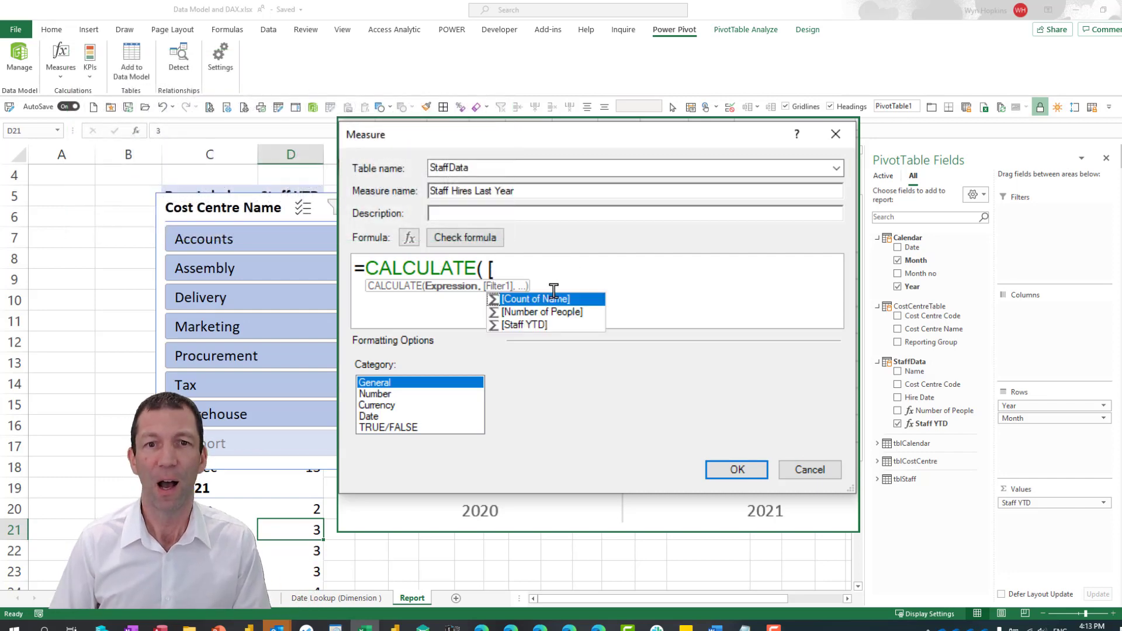
{"action": "double_click", "coordinate": [548, 311]}
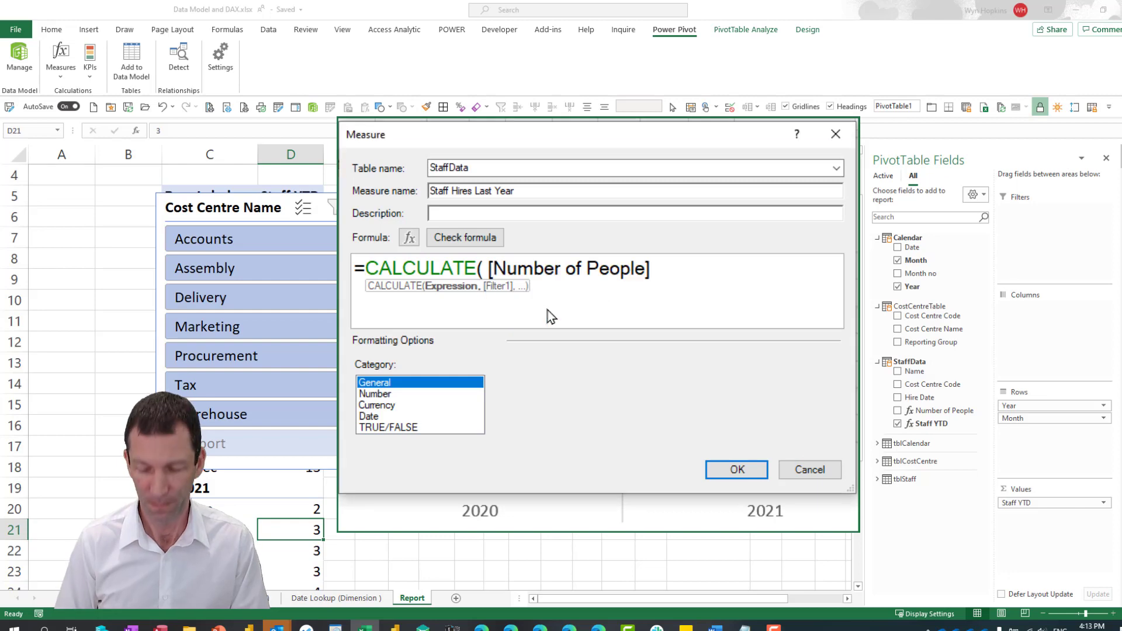
{"action": "type", "text": ","}
{"action": "key", "text": "BackSpace"}
{"action": "key", "text": "BackSpace"}
{"action": "type", "text": ", "}
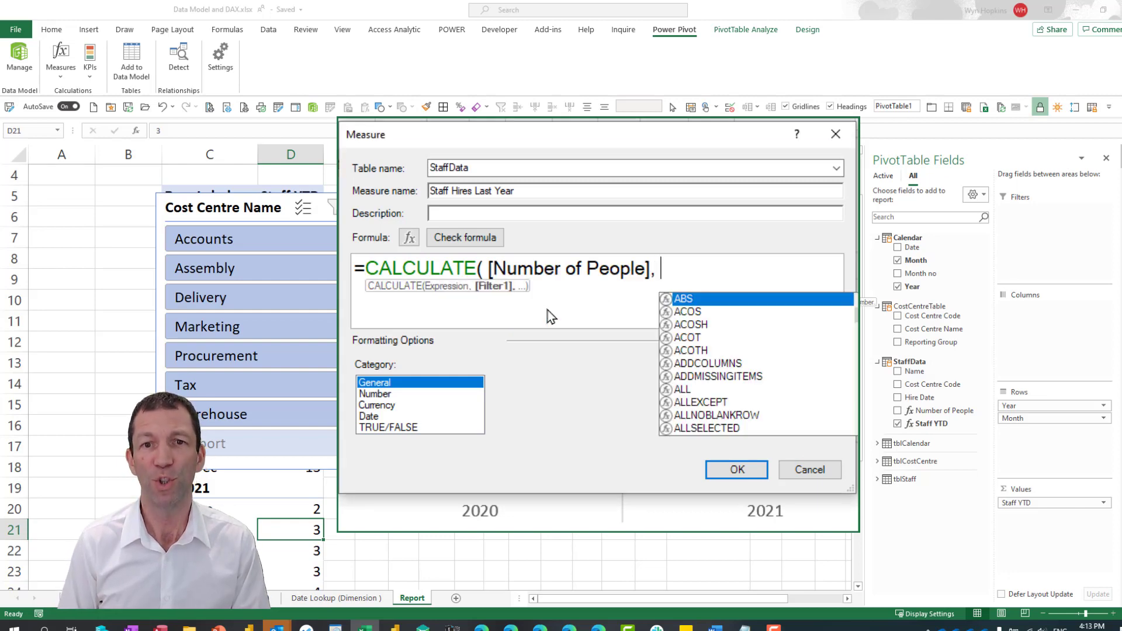
Add DATEADD as the filter of the CALCULATE formula, with 'Calendar'[Date] as its dates argument
{"action": "type", "text": "DATE"}
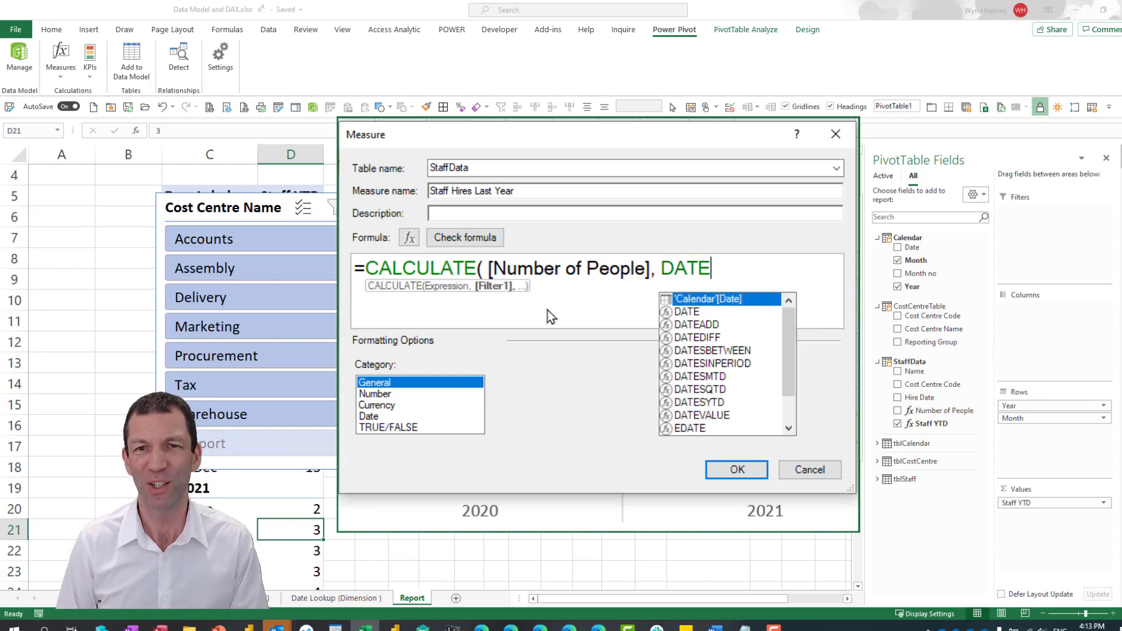
{"action": "key", "text": "Down"}
{"action": "key", "text": "Down"}
{"action": "key", "text": "Tab"}
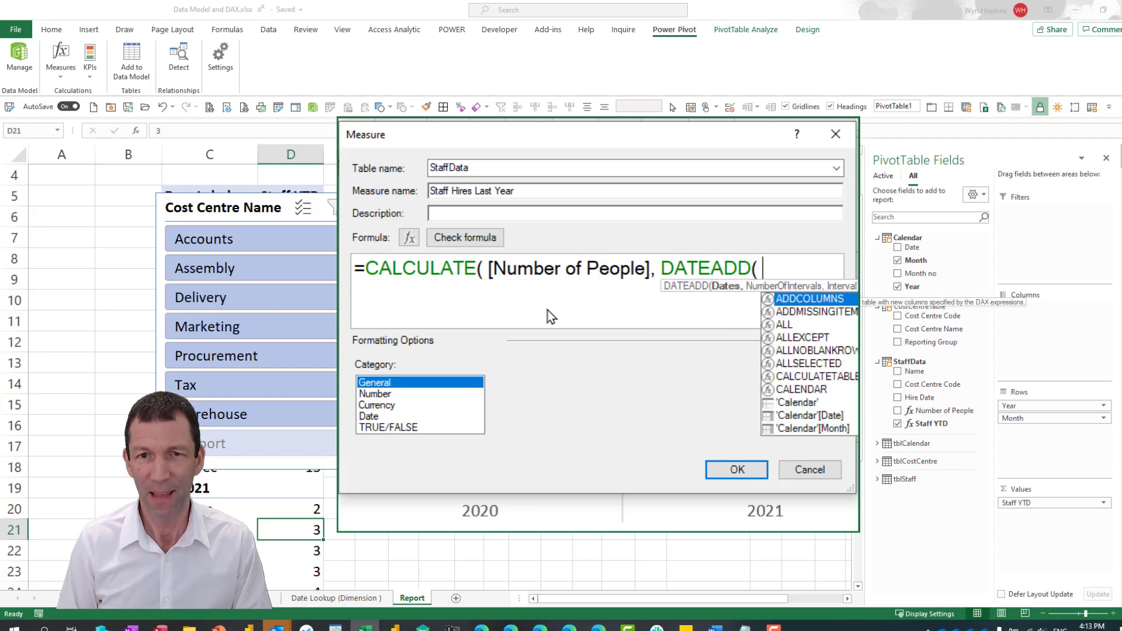
{"action": "type", "text": "CAln"}
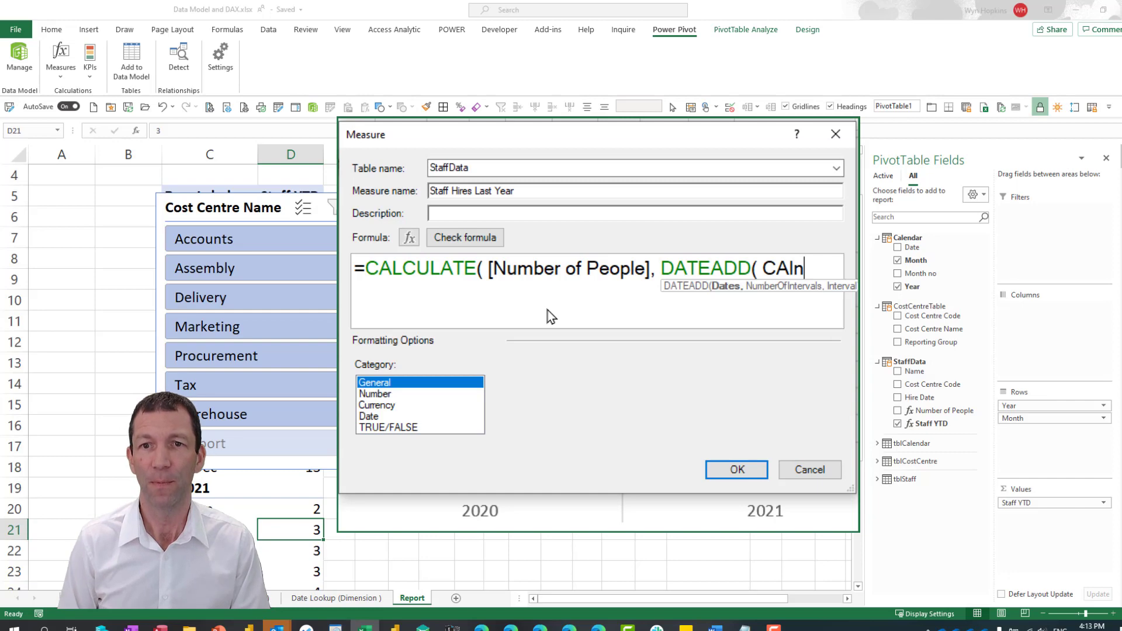
{"action": "key", "text": "Down"}
{"action": "key", "text": "Down"}
{"action": "key", "text": "Down"}
{"action": "key", "text": "Tab"}
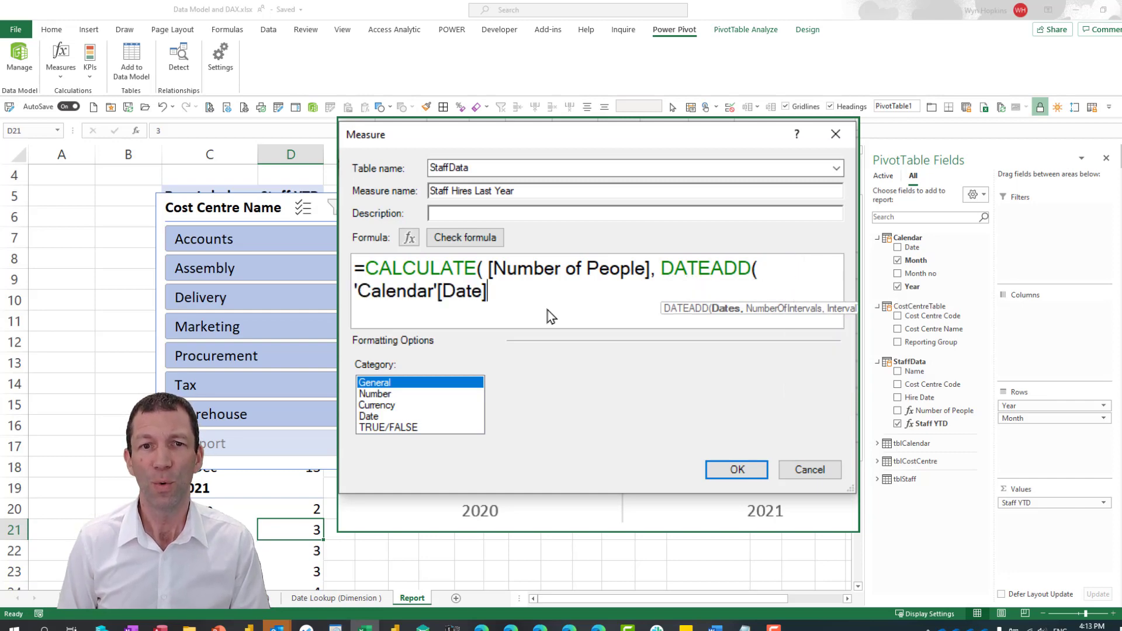
Complete the DATEADD arguments with an interval count of -1 and YEAR, and close both functions
{"action": "type", "text": ","}
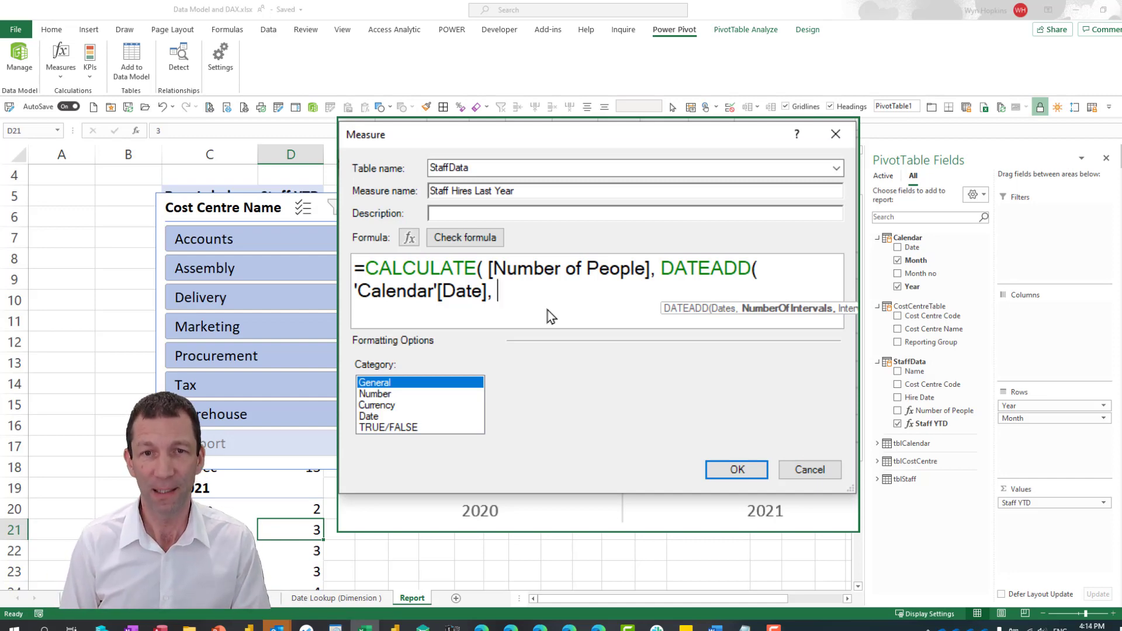
{"action": "type", "text": "-1, Ye"}
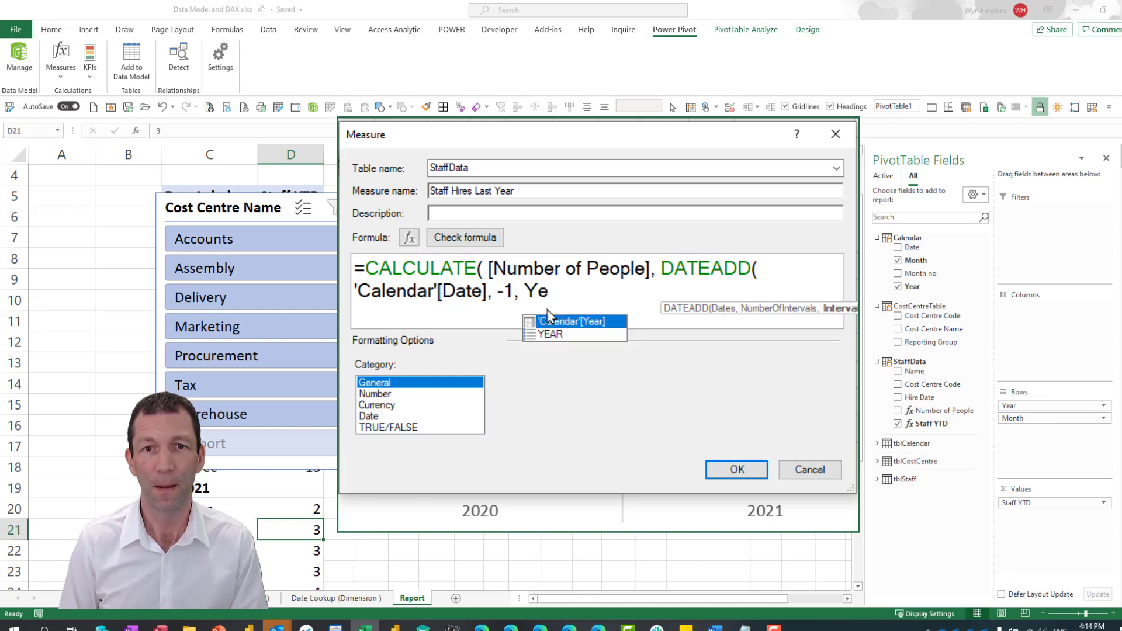
{"action": "key", "text": "Down"}
{"action": "key", "text": "Tab"}
{"action": "type", "text": ") )"}
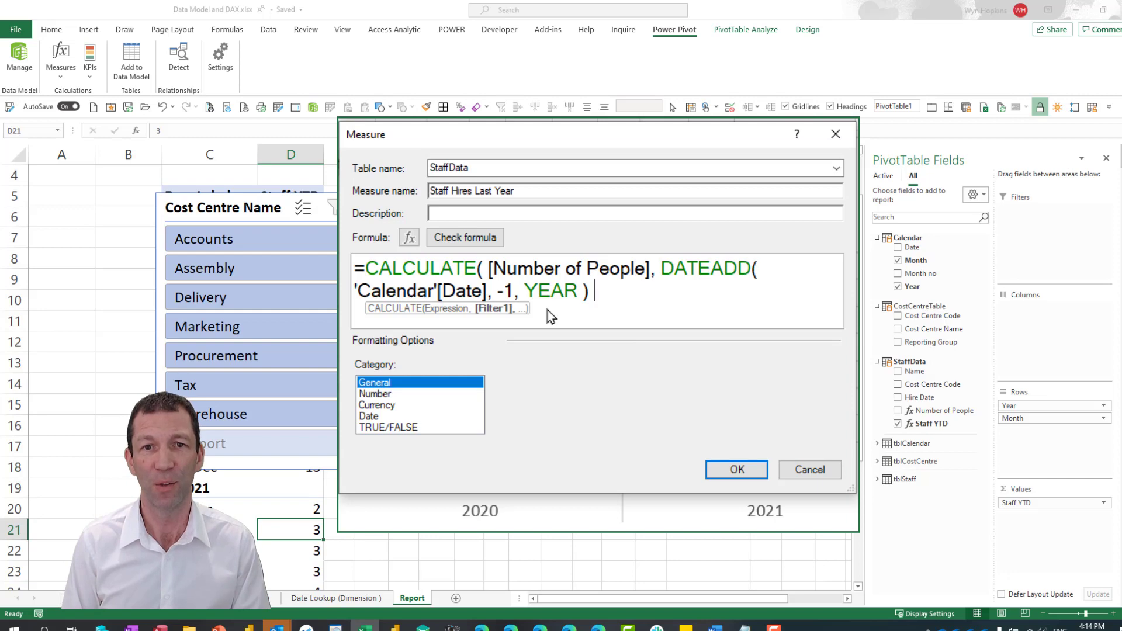
Check the formula, format the measure as a number with 0 decimal places and a 1000 separator, and save it
{"action": "left_click", "coordinate": [473, 237]}
{"action": "left_click", "coordinate": [375, 482]}
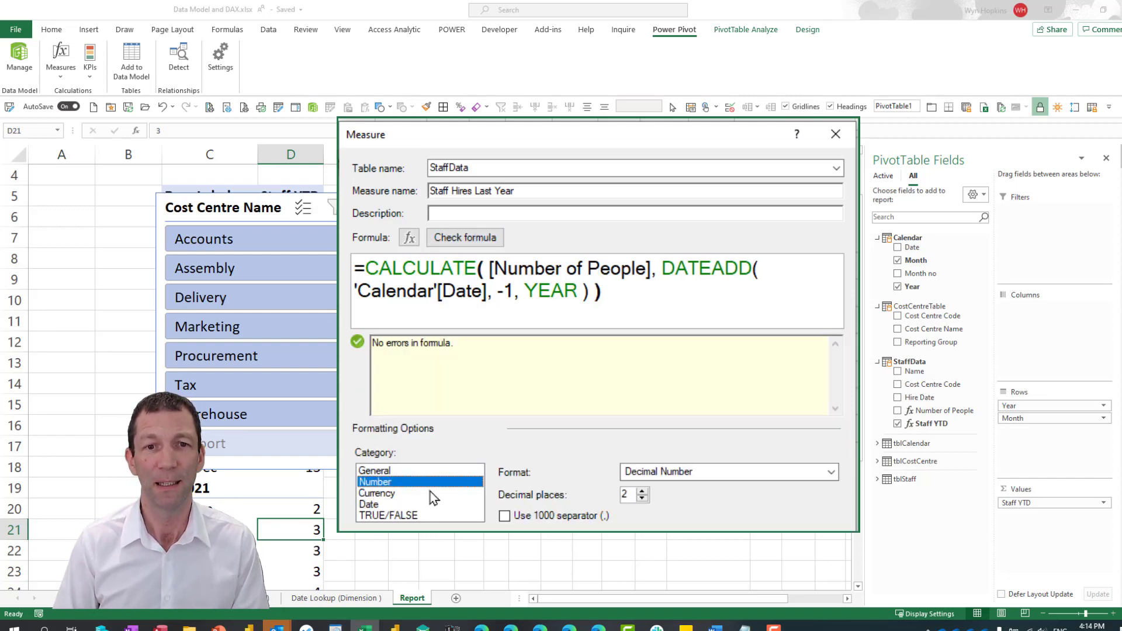
{"action": "left_click", "coordinate": [520, 515]}
{"action": "double_click", "coordinate": [642, 498]}
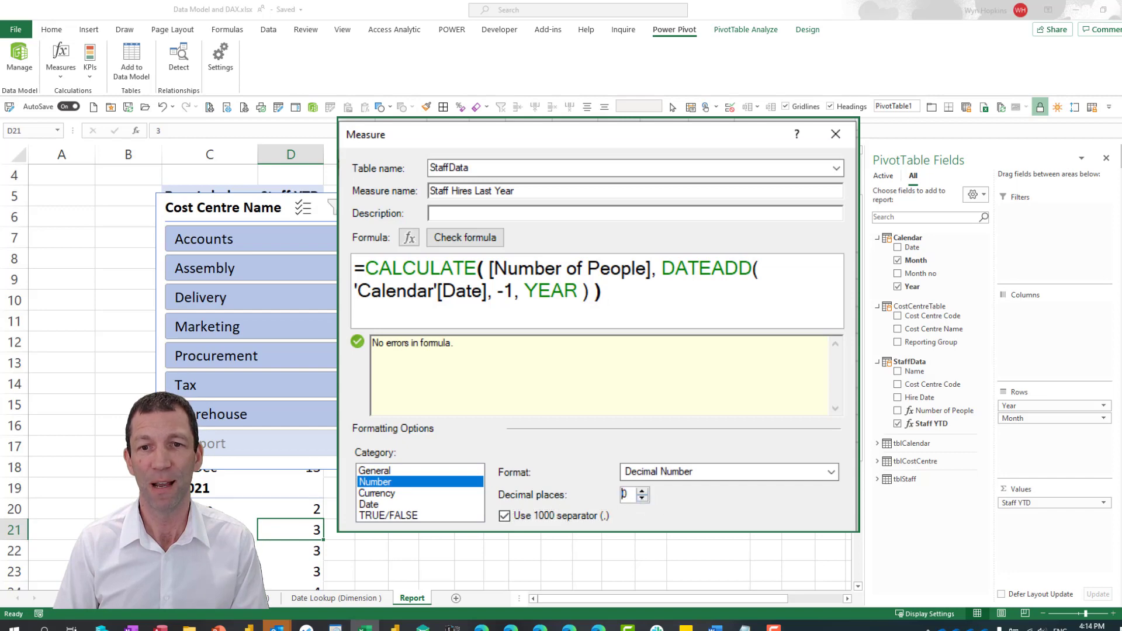
{"action": "key", "text": "Return"}
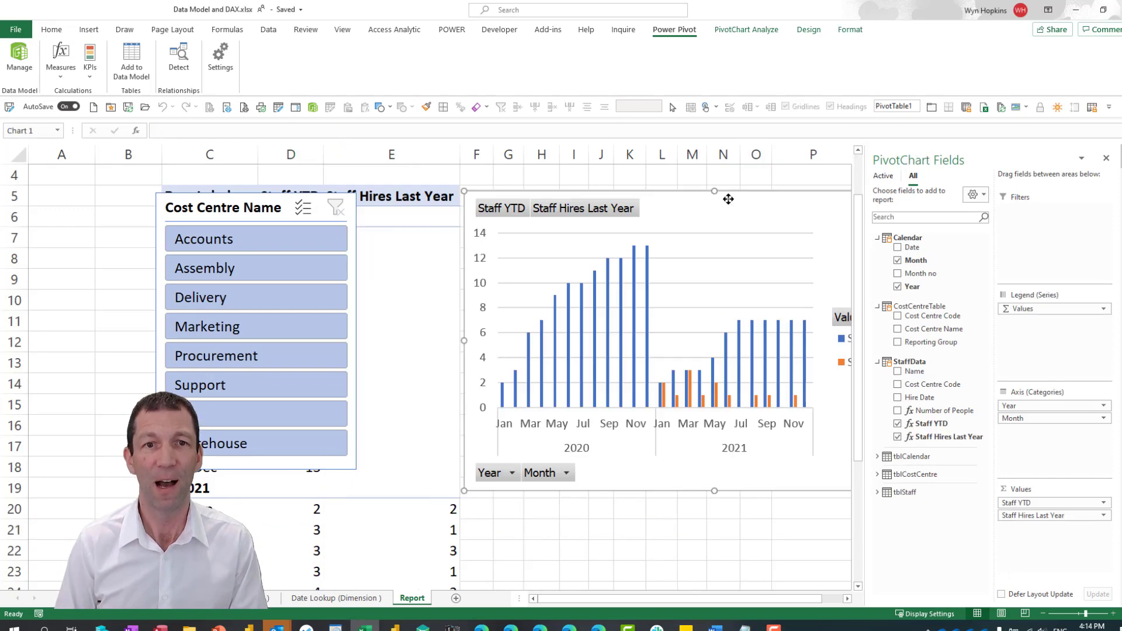
Delete the PivotChart and the Cost Centre Name slicer from the Report sheet
{"action": "left_click", "coordinate": [238, 205]}
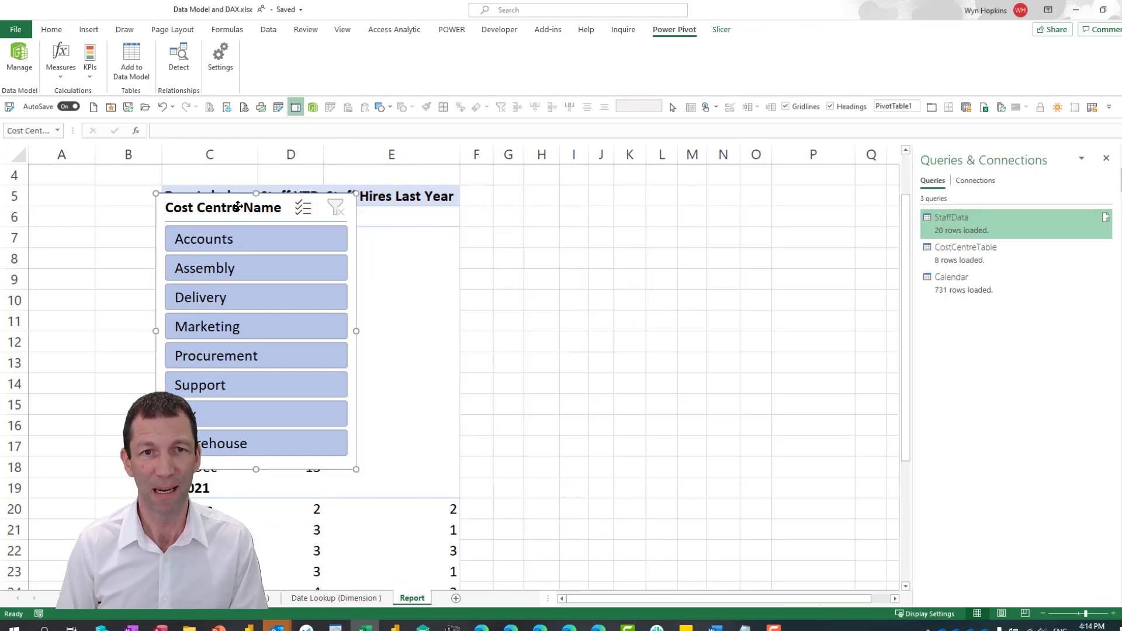
{"action": "key", "text": "Delete"}
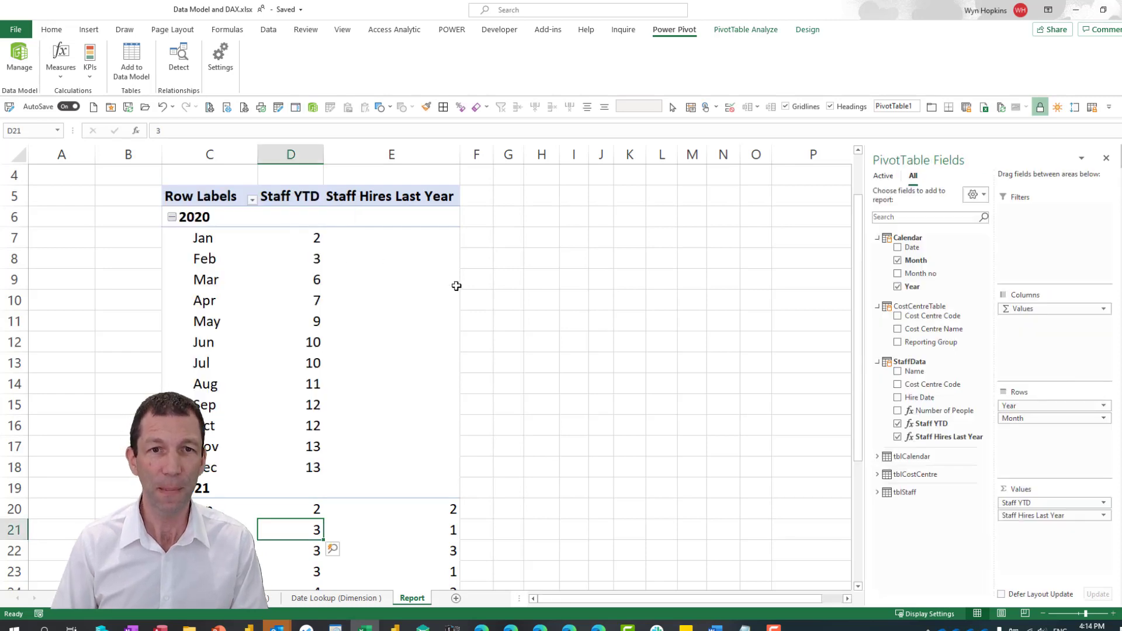
Replace Staff YTD with Number of People in the PivotTable values, placed before Staff Hires Last Year
{"action": "left_click", "coordinate": [314, 506]}
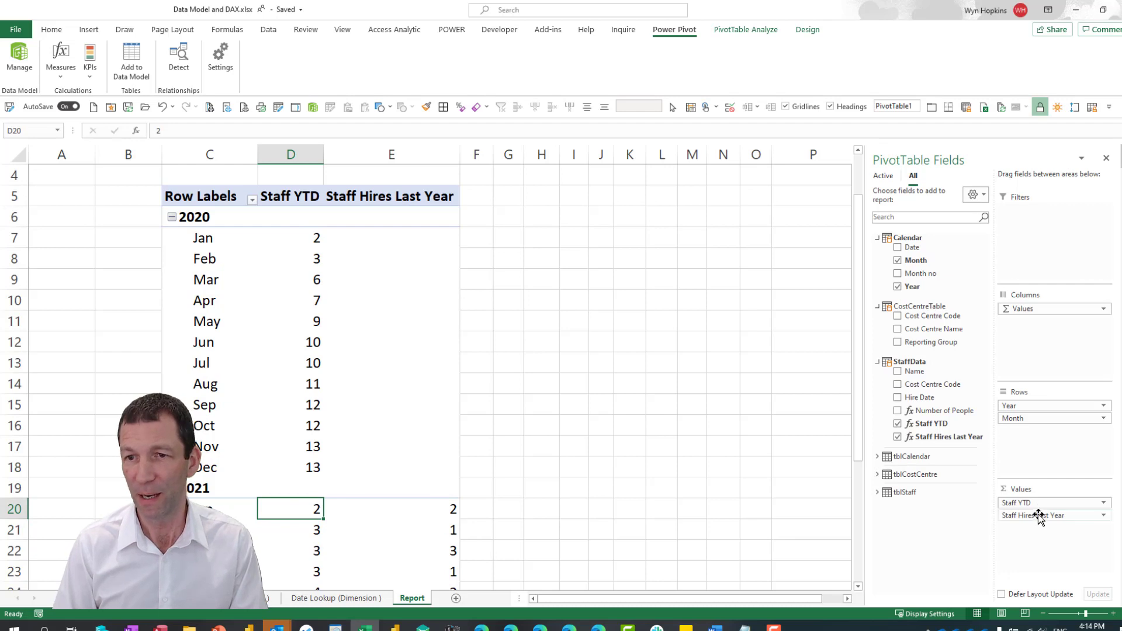
{"action": "left_click_drag", "start_coordinate": [1017, 503], "coordinate": [776, 403]}
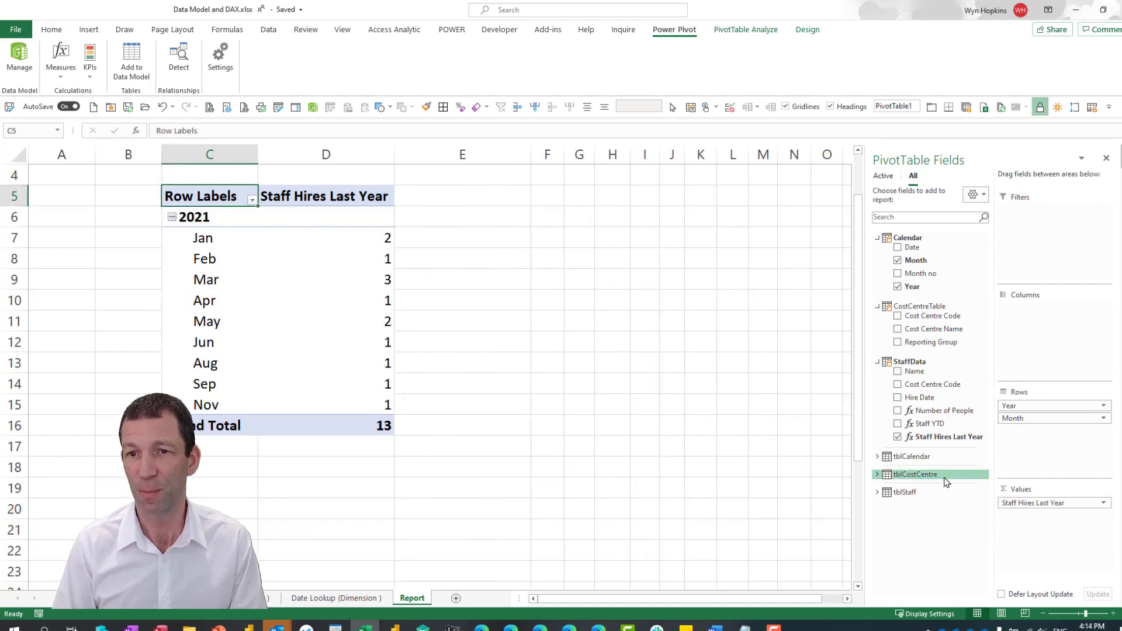
{"action": "left_click_drag", "start_coordinate": [942, 415], "coordinate": [1022, 501]}
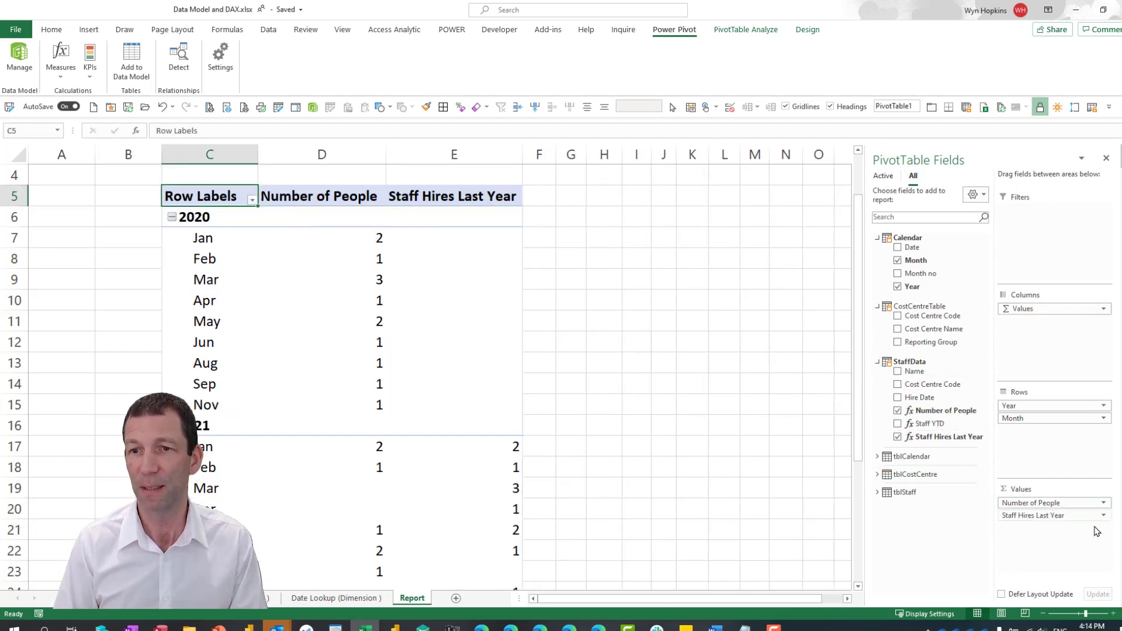
Compare the 2021 Staff Hires Last Year figures with the 2020 Number of People figures, month by month from January to April
{"action": "scroll", "coordinate": [526, 429], "scroll_direction": "down", "scroll_amount": 1}
{"action": "scroll", "coordinate": [409, 444], "scroll_direction": "up", "scroll_amount": 1}
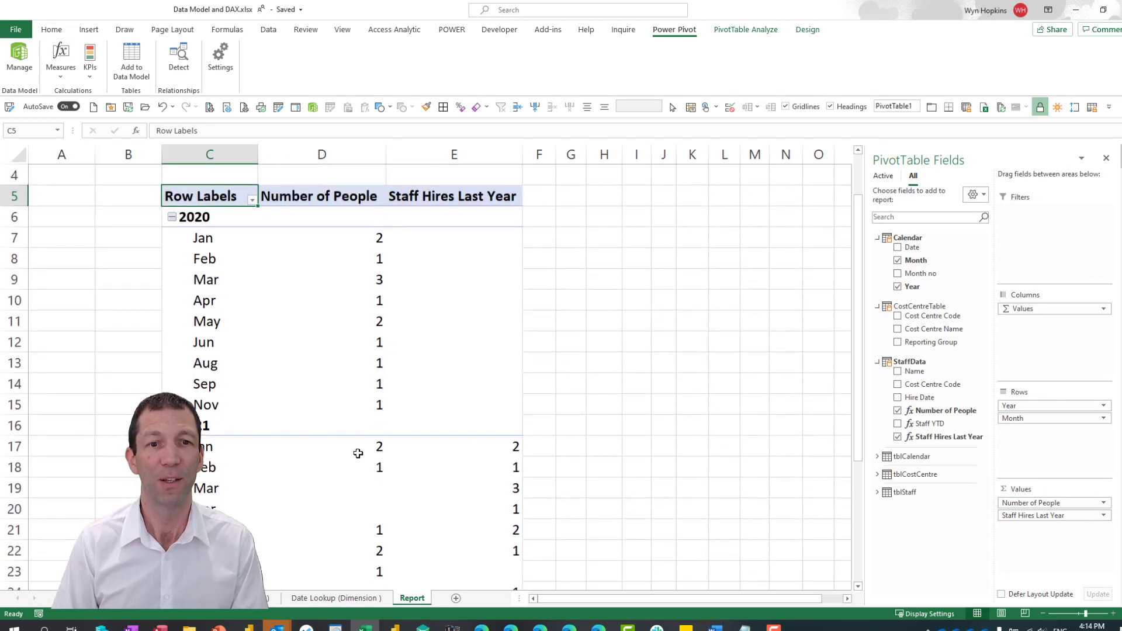
{"action": "left_click", "coordinate": [332, 447]}
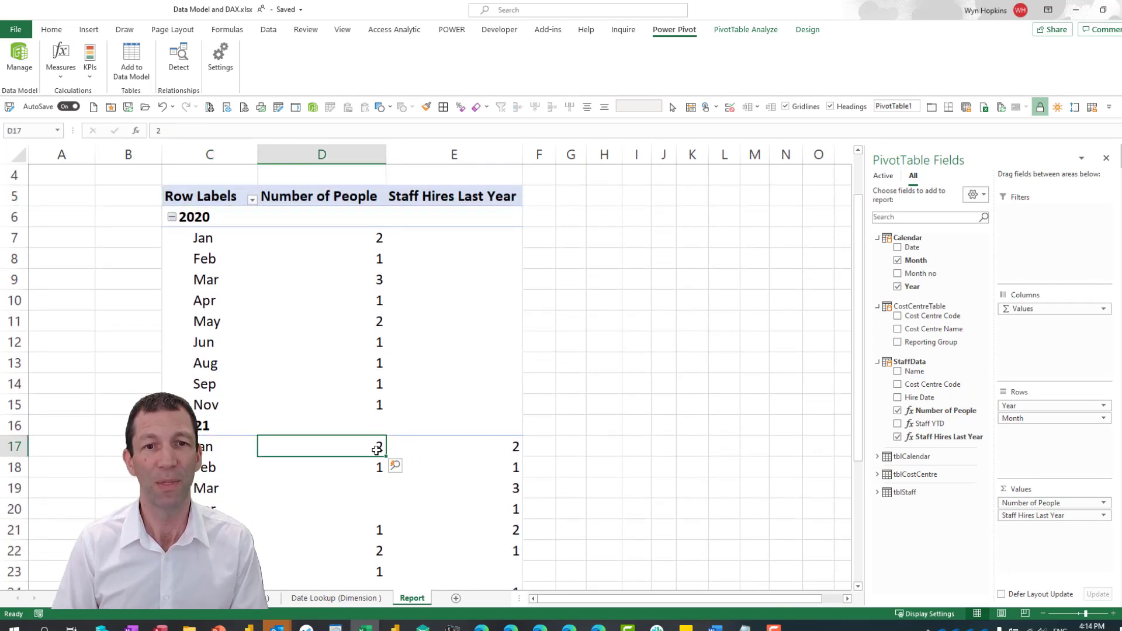
{"action": "left_click", "coordinate": [513, 447]}
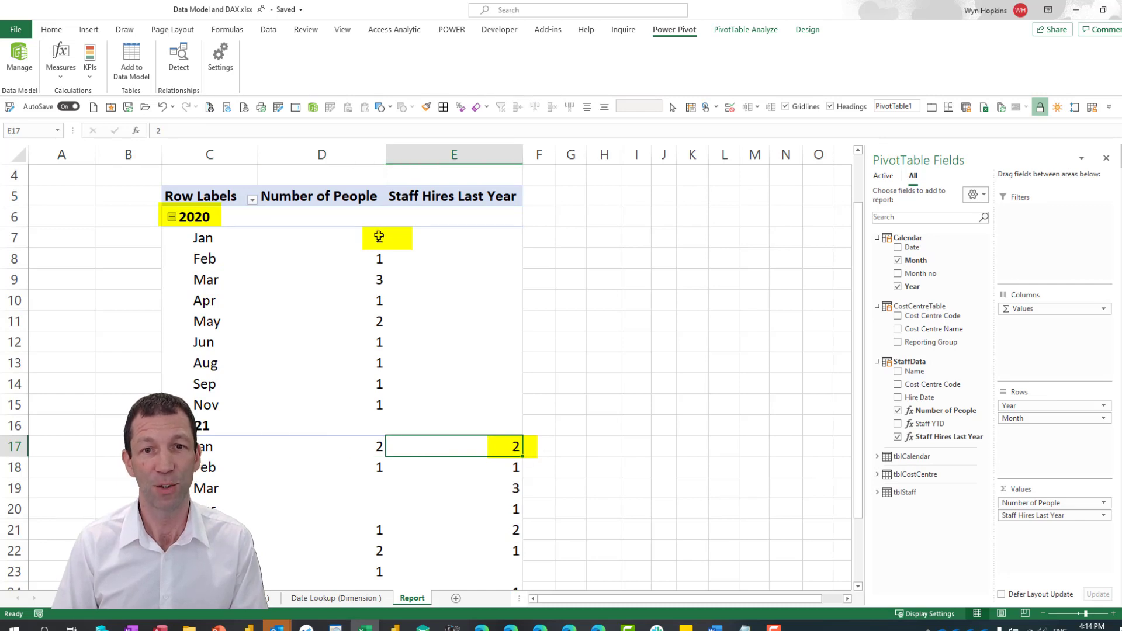
{"action": "left_click", "coordinate": [356, 464]}
{"action": "left_click", "coordinate": [499, 466]}
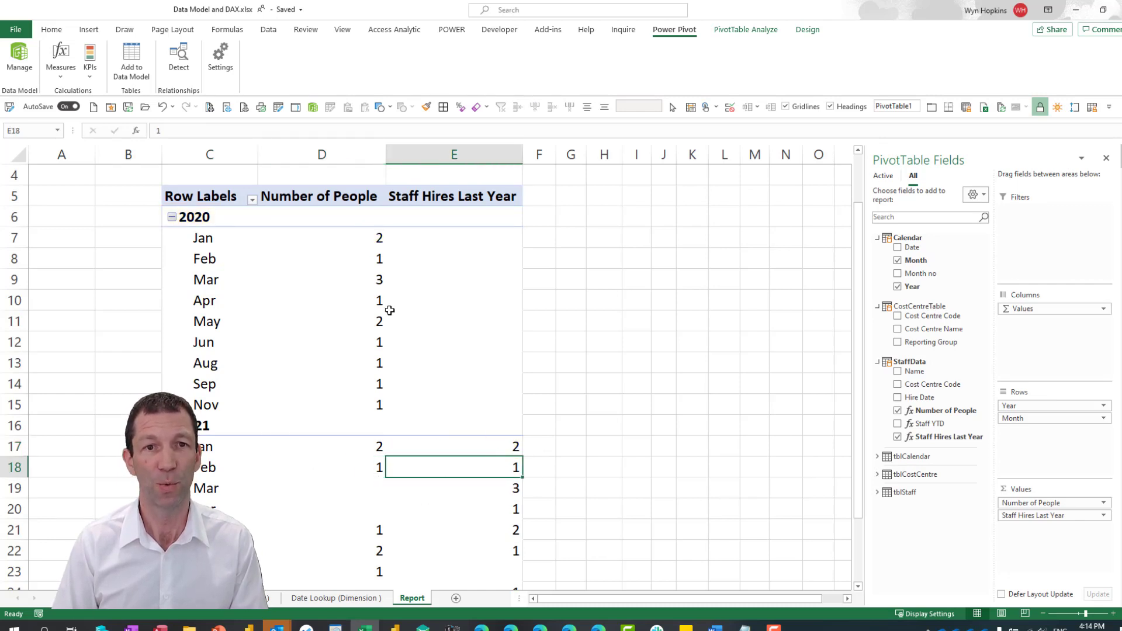
{"action": "left_click", "coordinate": [372, 260]}
{"action": "left_click", "coordinate": [372, 281]}
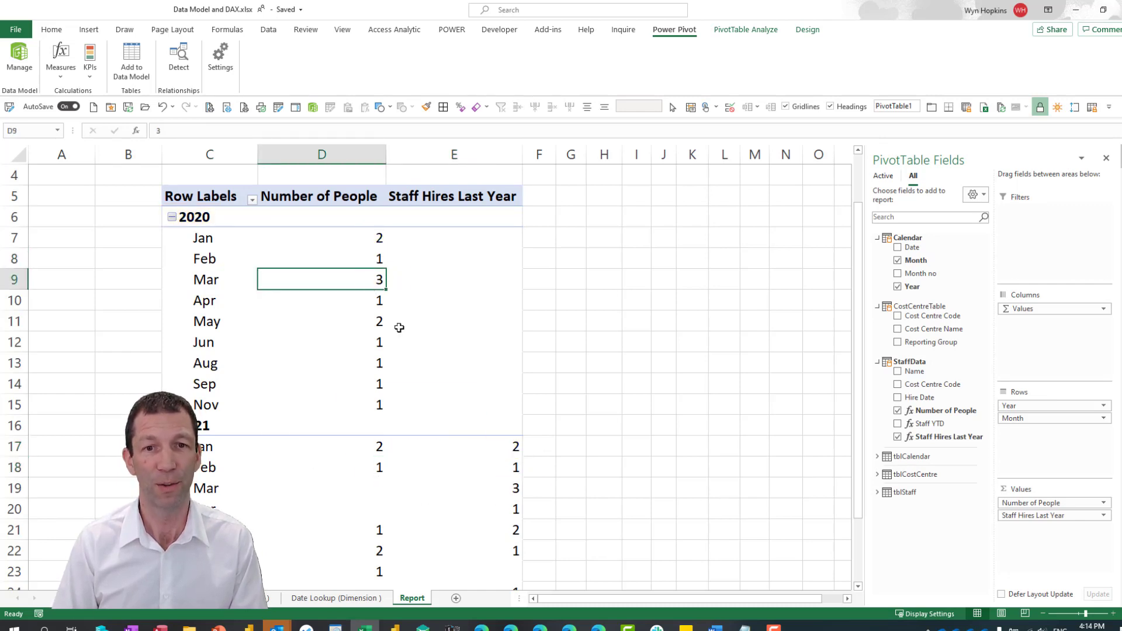
{"action": "left_click", "coordinate": [514, 489]}
{"action": "left_click", "coordinate": [376, 304]}
{"action": "left_click", "coordinate": [503, 507]}
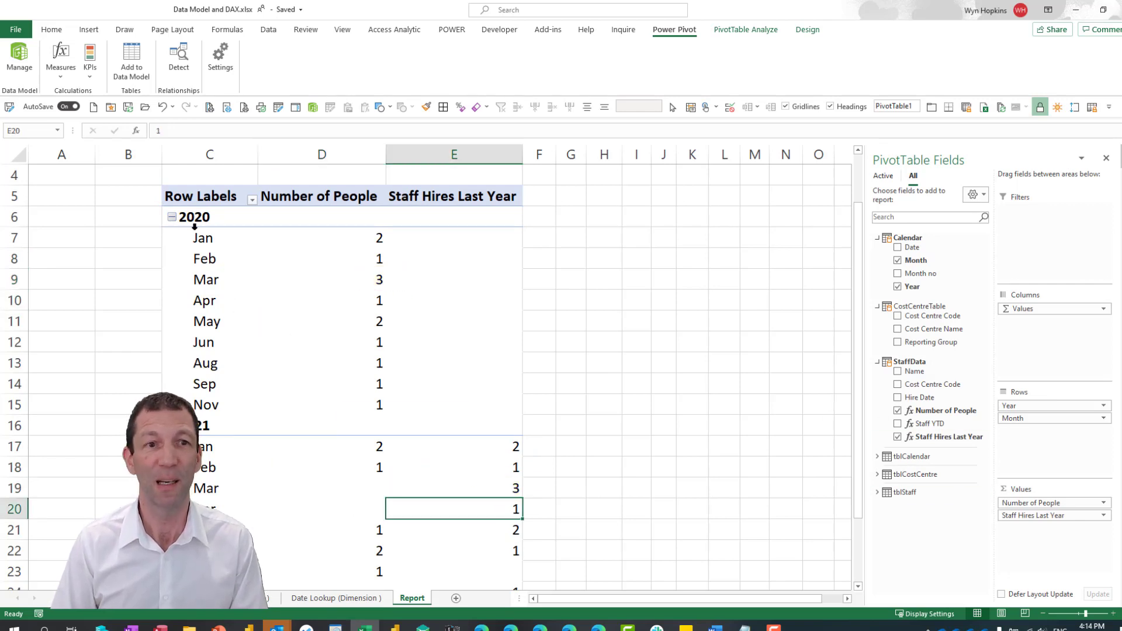
Add a slicer for the Calendar table's Year field and filter the PivotTable to 2021
{"action": "left_click", "coordinate": [402, 277]}
{"action": "right_click", "coordinate": [922, 287]}
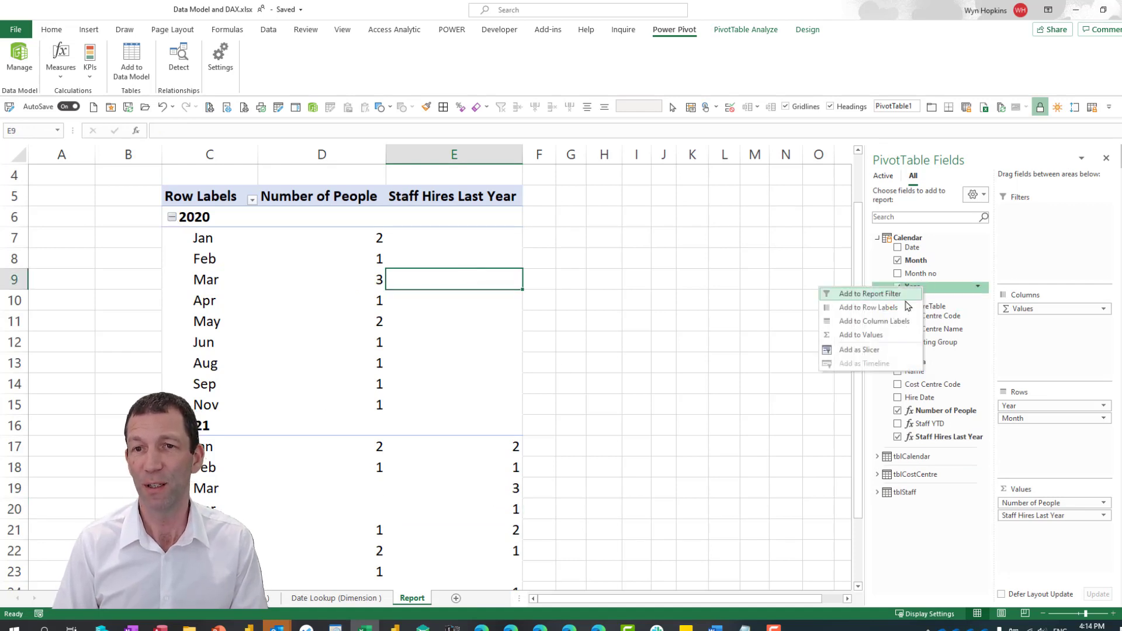
{"action": "left_click", "coordinate": [847, 350]}
{"action": "left_click", "coordinate": [444, 310]}
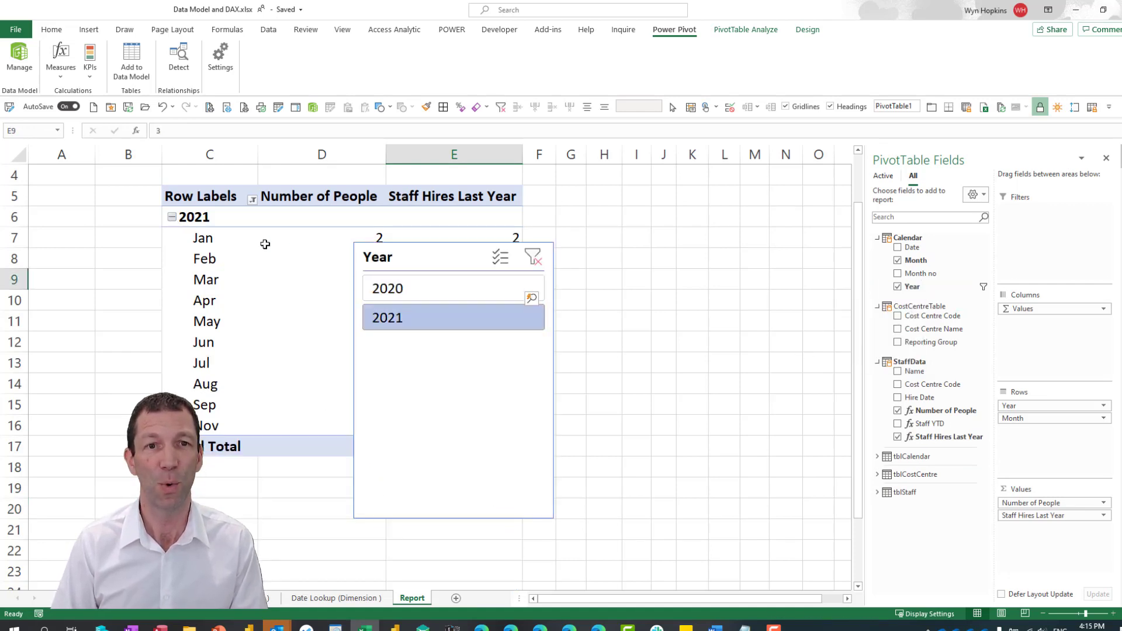
Insert a Clustered Column PivotChart based on the filtered PivotTable
{"action": "left_click", "coordinate": [742, 33]}
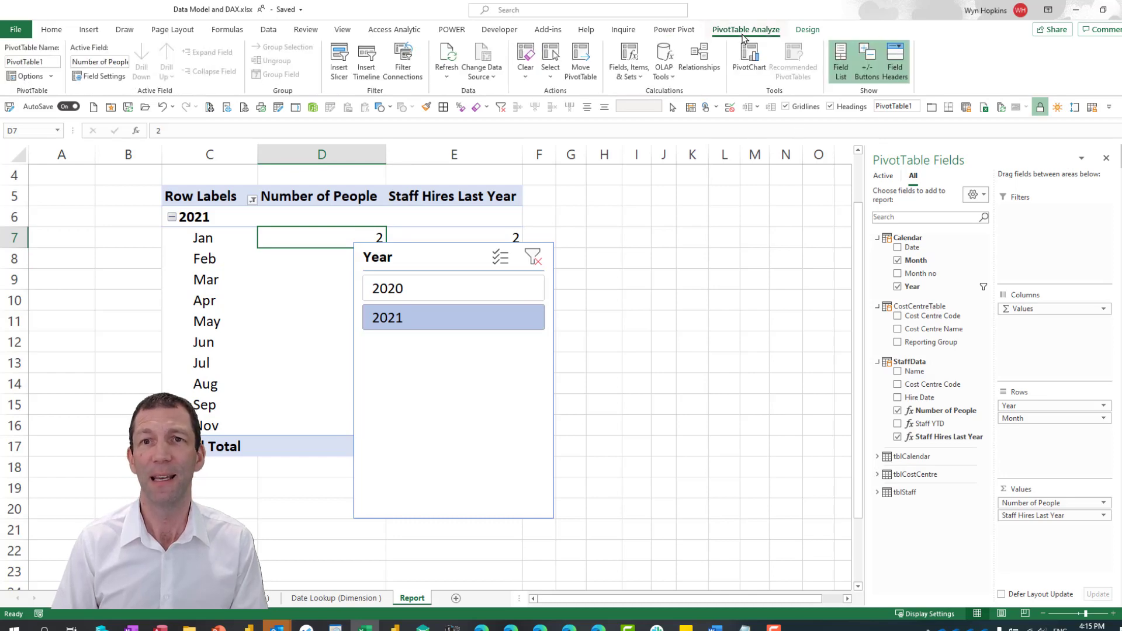
{"action": "left_click", "coordinate": [750, 58]}
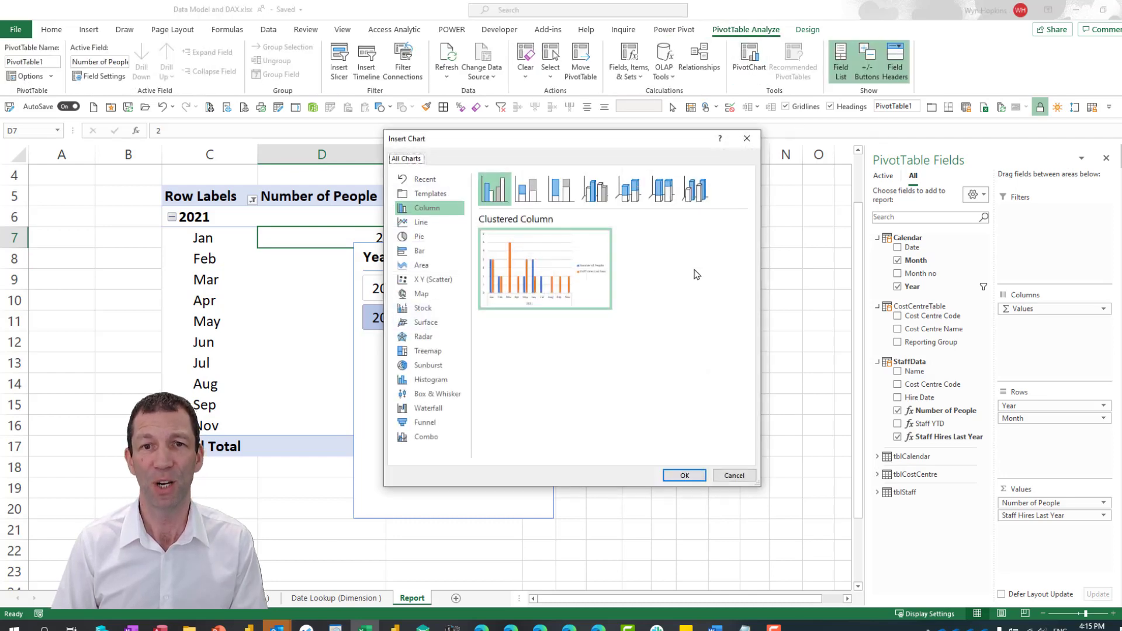
{"action": "left_click", "coordinate": [685, 476]}
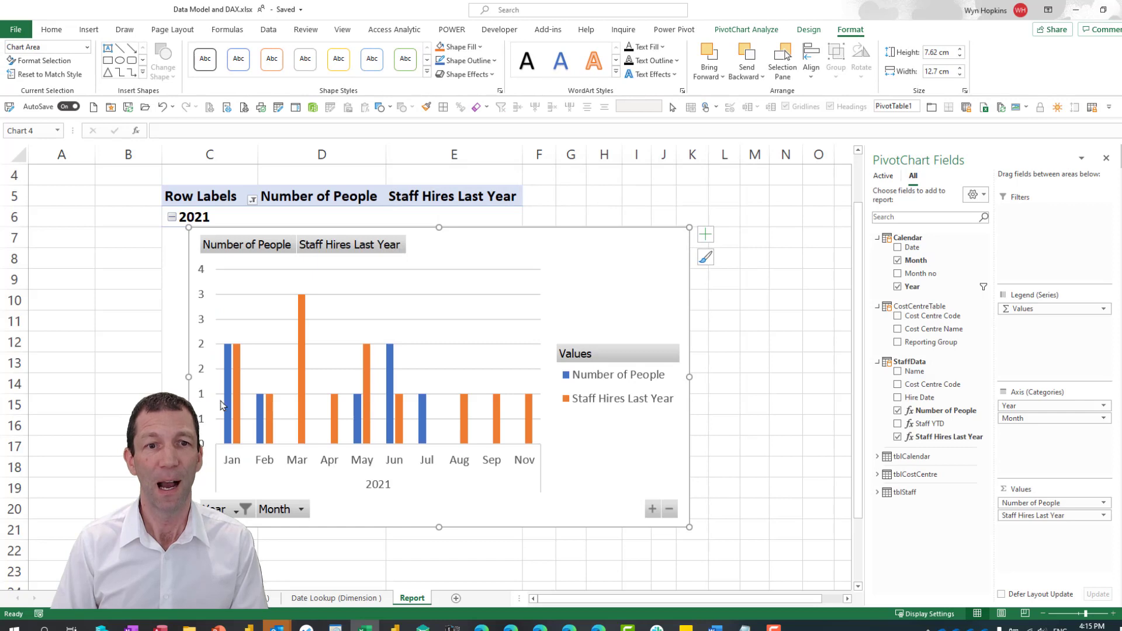